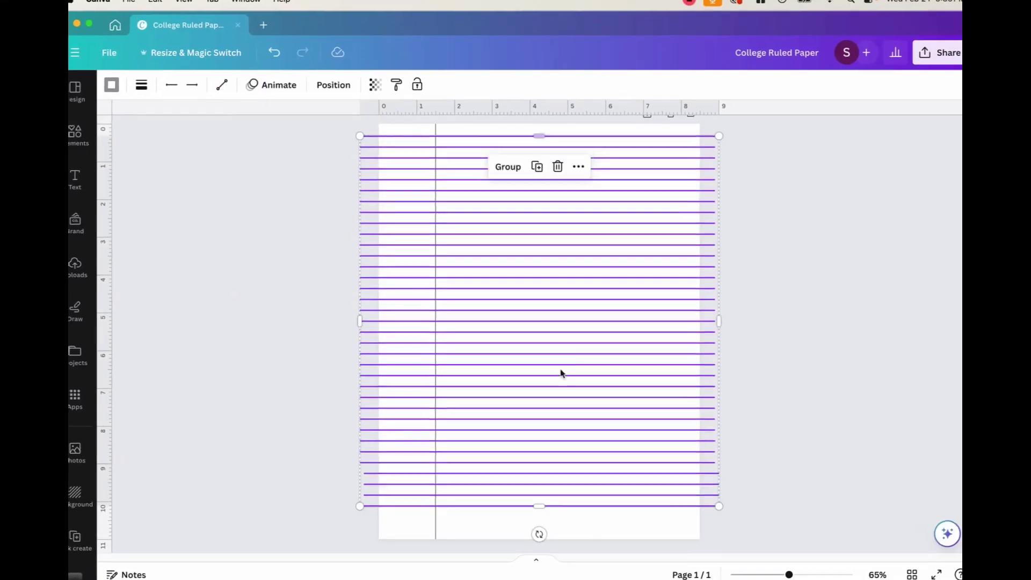
- Stretch the selected set of ruled lines down towards the bottom edge of the page and deselect it
{"action": "left_click_drag", "start_coordinate": [539, 507], "coordinate": [541, 528]}
{"action": "left_click", "coordinate": [777, 466]}
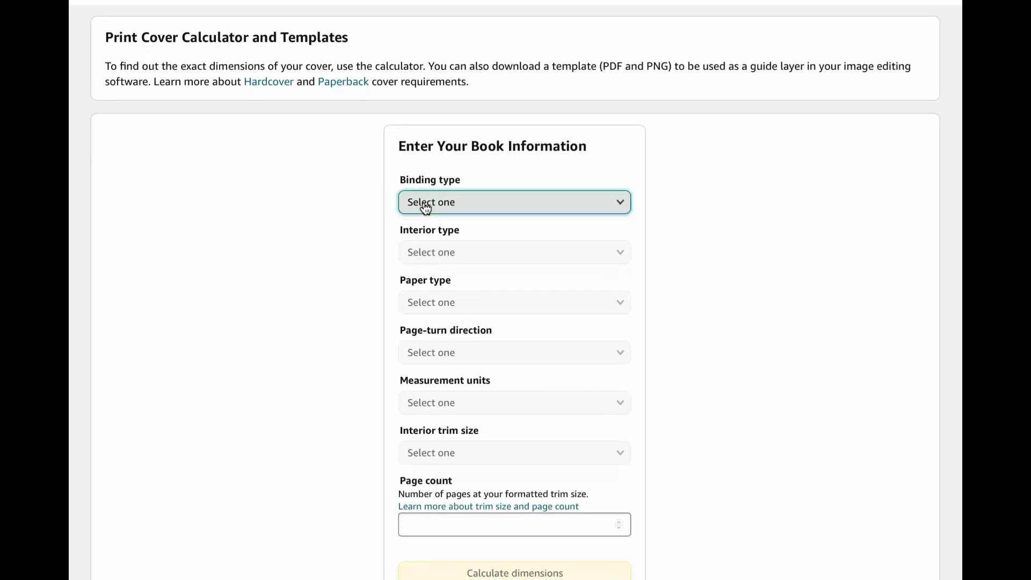
- In the KDP cover calculator, set the binding to Paperback, the interior to Black & white and the paper to White paper
{"action": "left_click", "coordinate": [422, 207]}
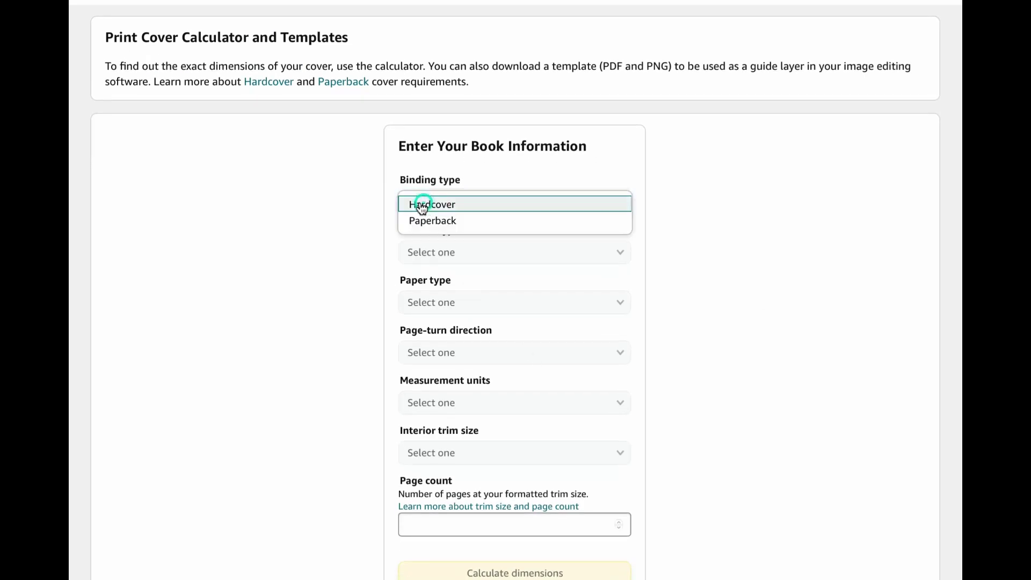
{"action": "left_click", "coordinate": [464, 226]}
{"action": "left_click", "coordinate": [427, 259]}
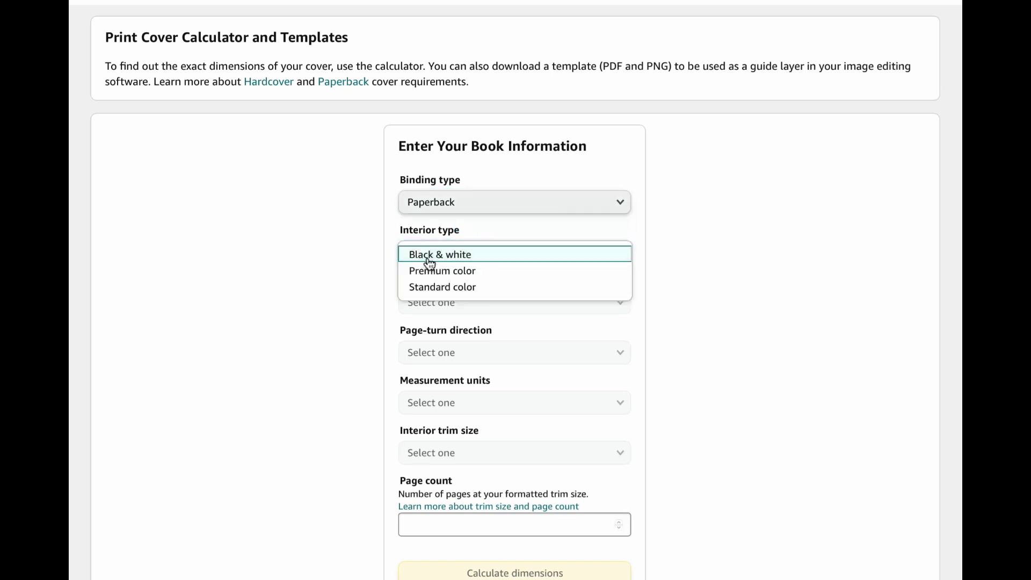
{"action": "left_click", "coordinate": [466, 261]}
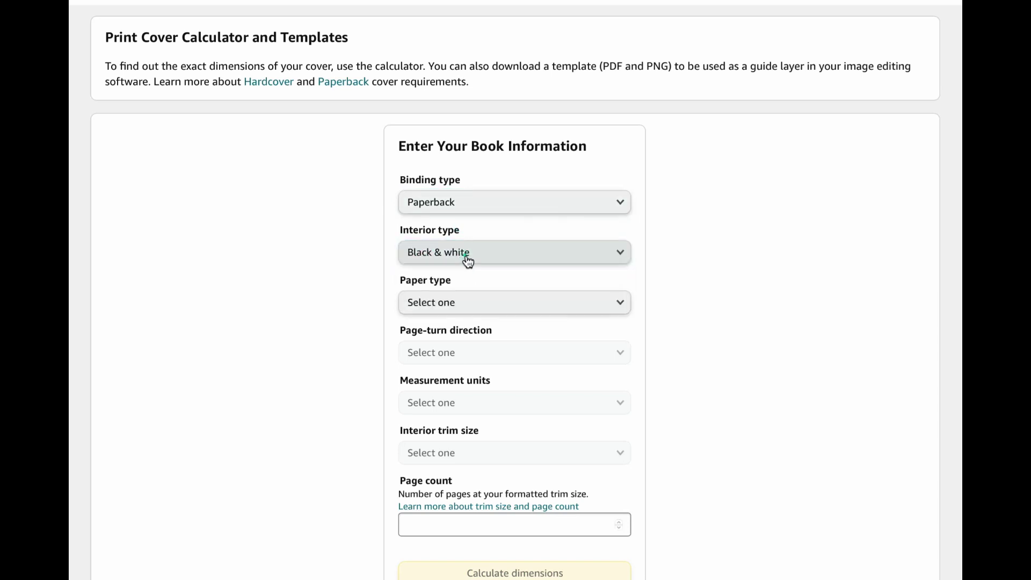
{"action": "left_click", "coordinate": [417, 300]}
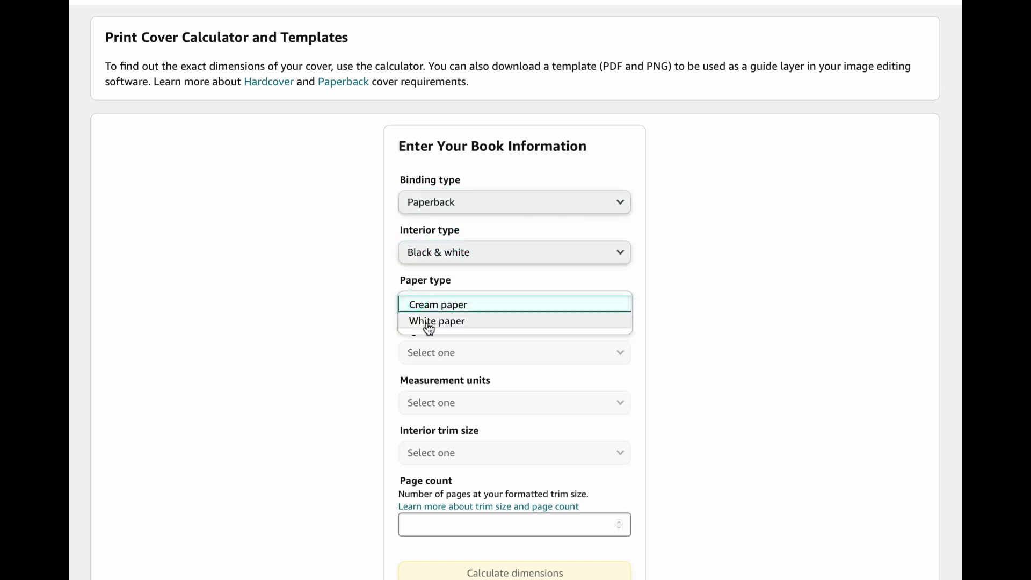
{"action": "left_click", "coordinate": [429, 322]}
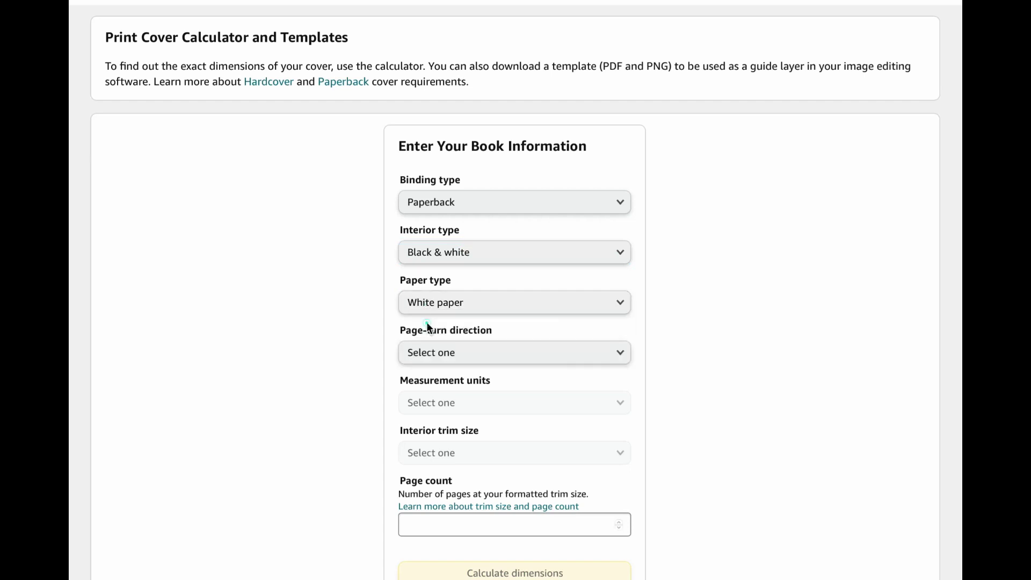
- Set the page-turn direction to Left to Right, the measurement units to Inches and the interior trim size to 8.5 x 11 in
{"action": "left_click", "coordinate": [436, 357]}
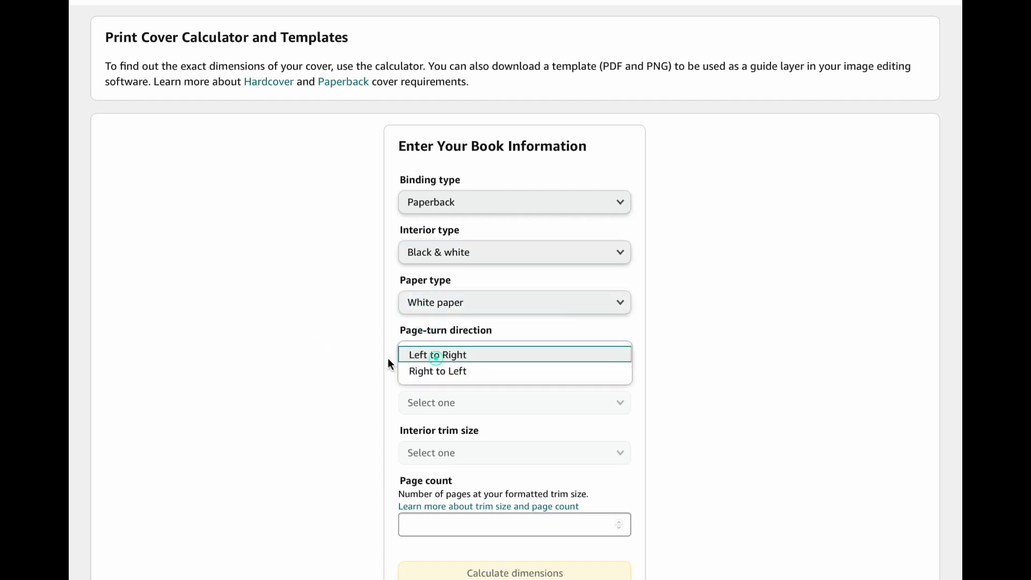
{"action": "left_click", "coordinate": [537, 353]}
{"action": "left_click", "coordinate": [435, 404]}
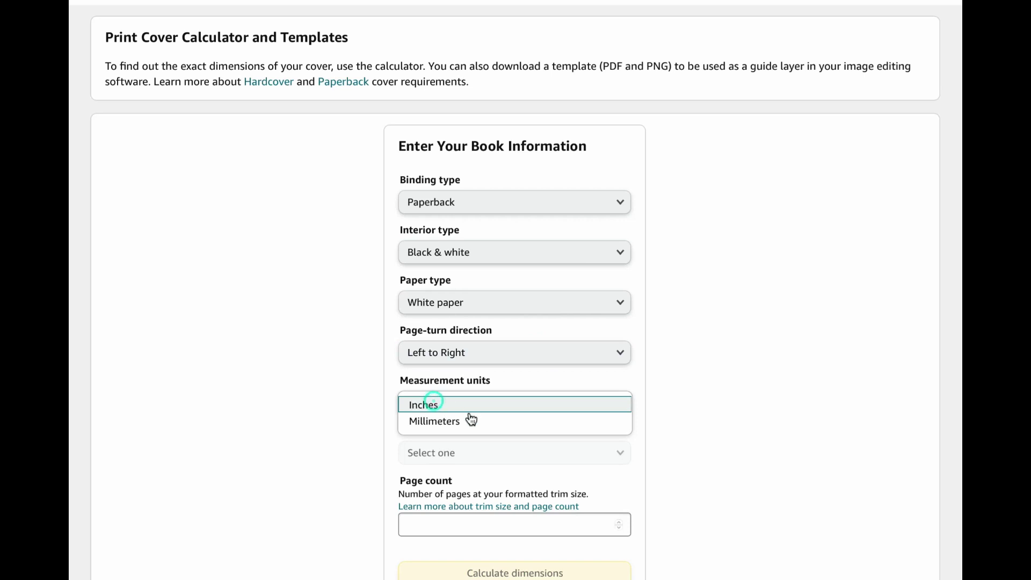
{"action": "left_click", "coordinate": [436, 406]}
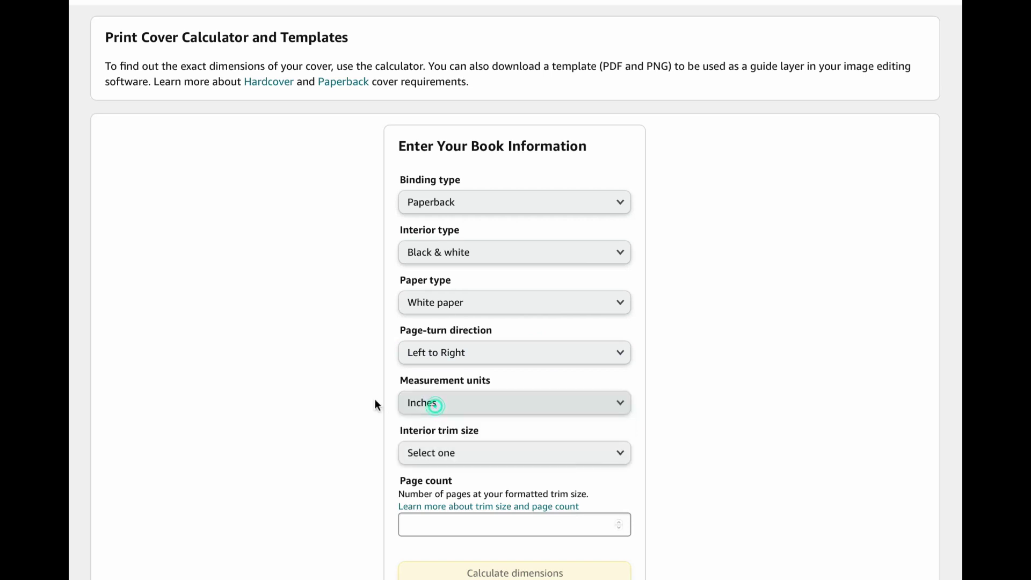
{"action": "left_click", "coordinate": [472, 463]}
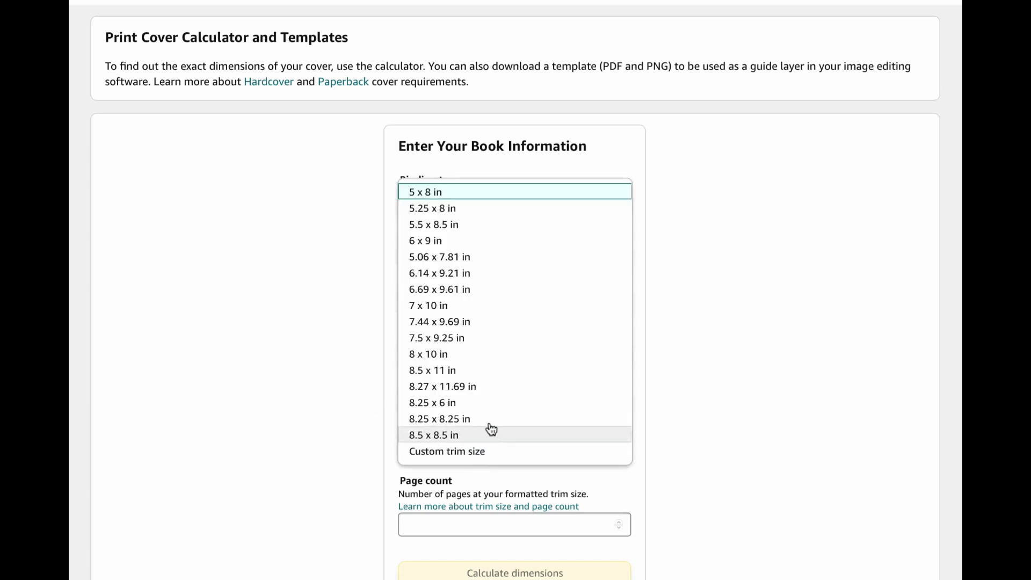
{"action": "left_click", "coordinate": [450, 370]}
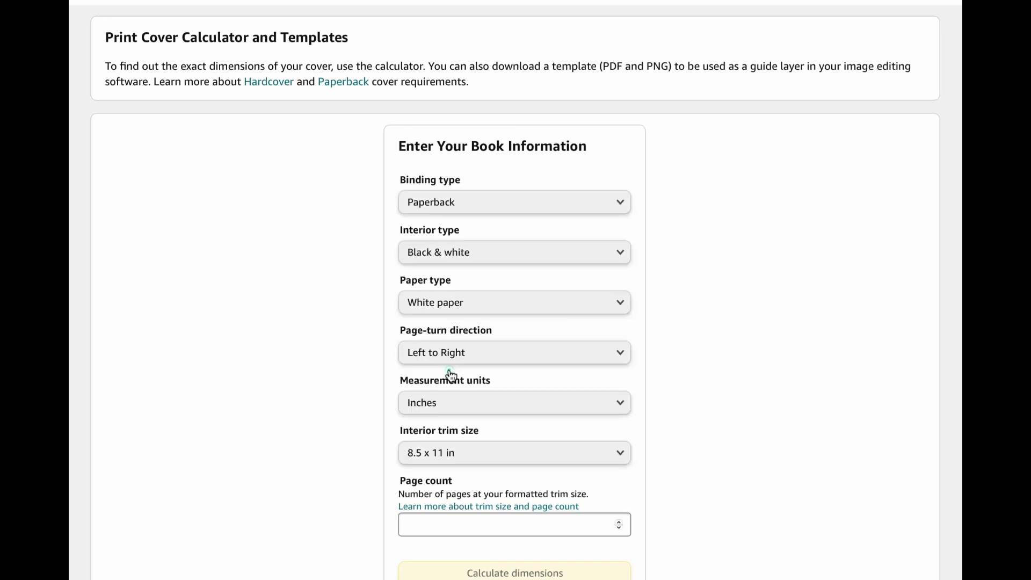
- Enter a page count of 120 and calculate the cover dimensions
{"action": "left_click", "coordinate": [433, 526]}
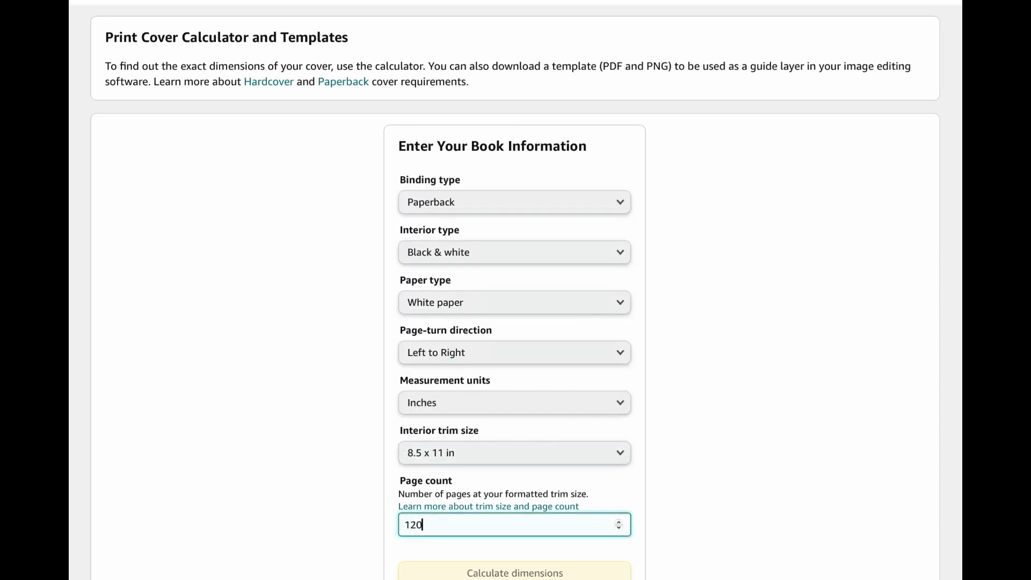
{"action": "scroll", "coordinate": [384, 538], "scroll_direction": "down", "scroll_amount": 2}
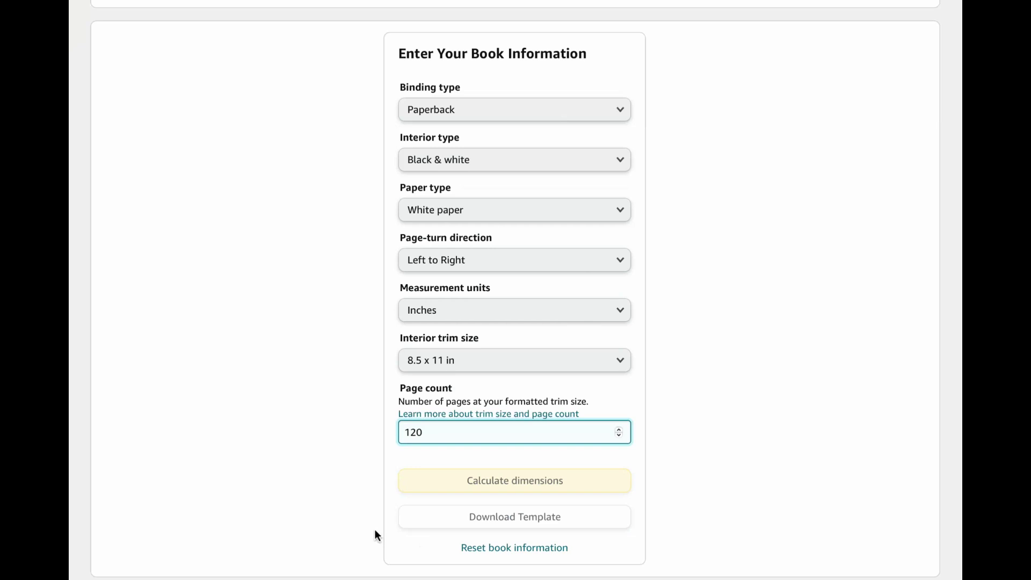
{"action": "left_click", "coordinate": [429, 463]}
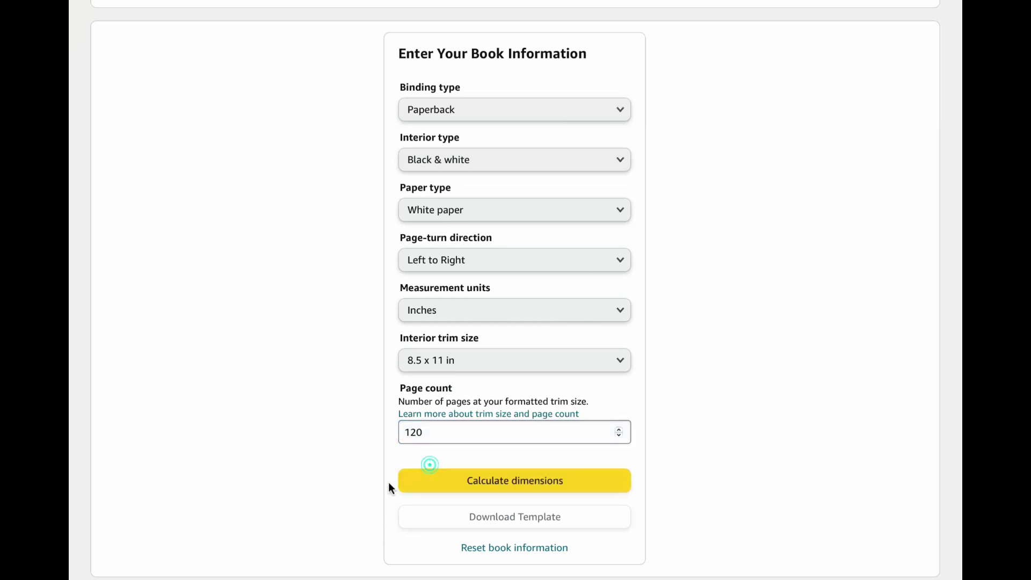
{"action": "left_click", "coordinate": [549, 493]}
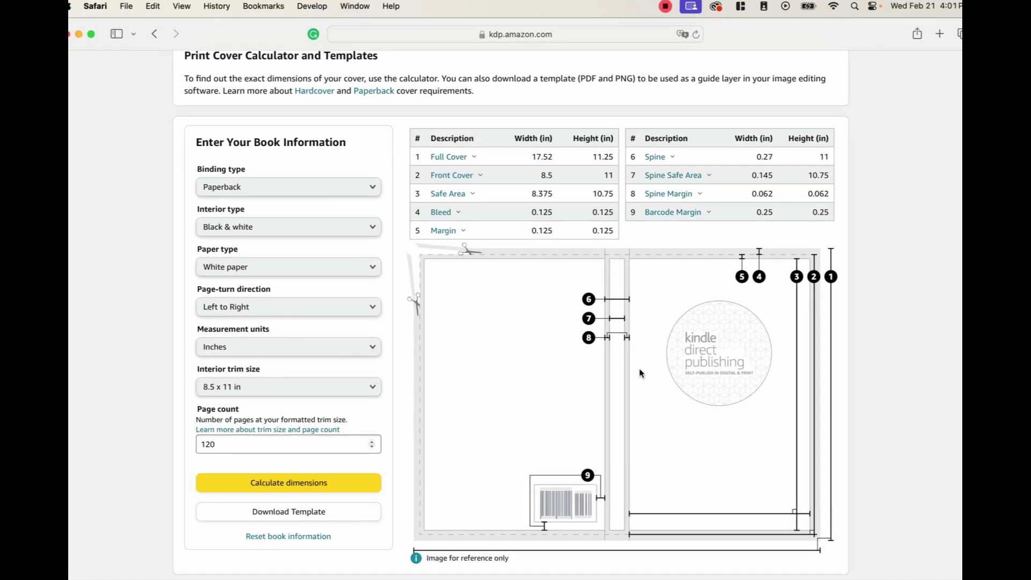
{"action": "mouse_move", "coordinate": [452, 161]}
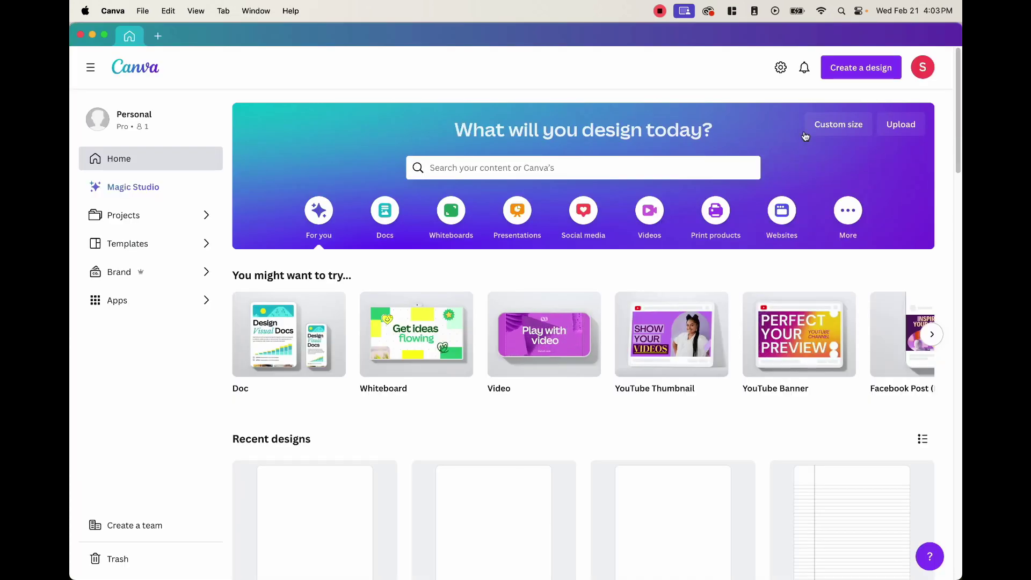
- In Canva, start a custom-size design with inches as the unit
{"action": "left_click", "coordinate": [825, 135]}
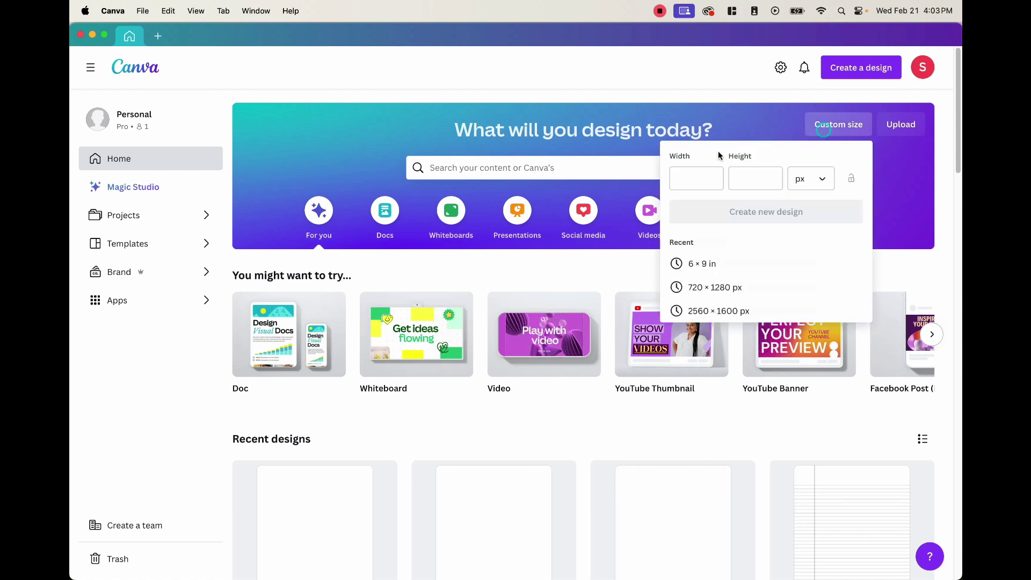
{"action": "left_click", "coordinate": [805, 181]}
{"action": "left_click", "coordinate": [792, 238]}
- Look up the full cover size in the KDP calculator and create the Canva design at 17.52 × 11.25 in
{"action": "key", "text": "ctrl+Up"}
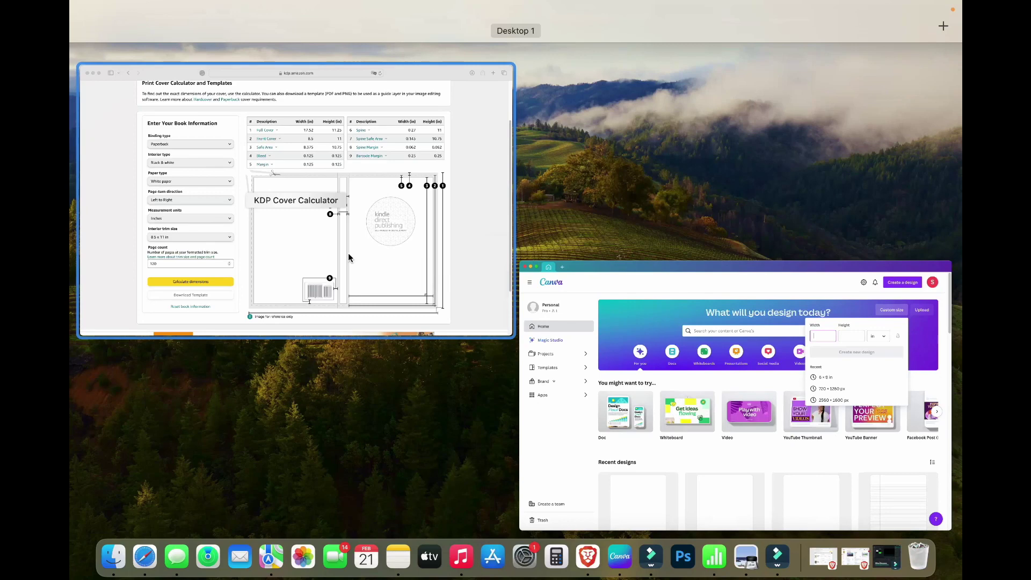
{"action": "left_click", "coordinate": [350, 257]}
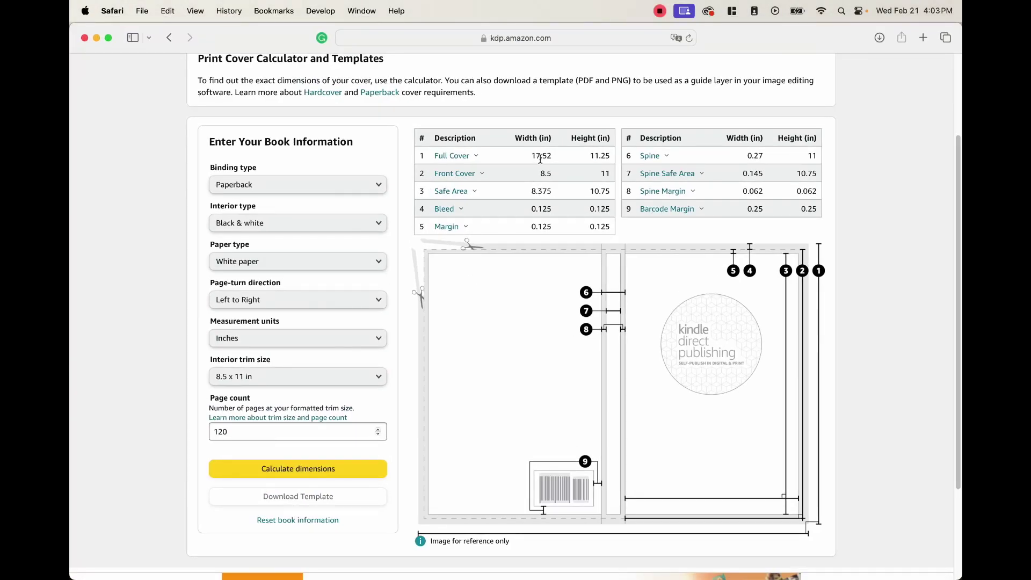
{"action": "key", "text": "ctrl+Up"}
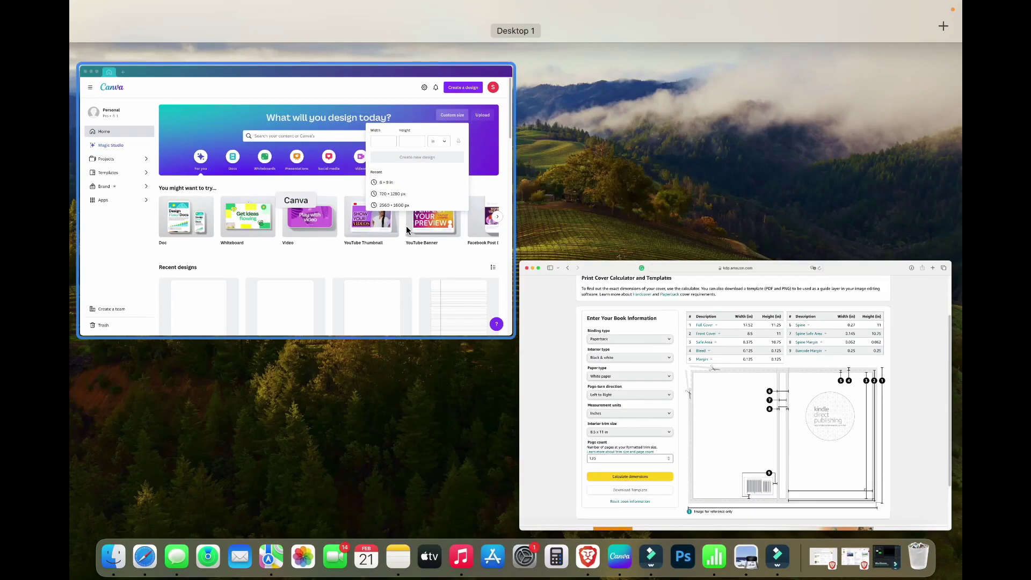
{"action": "left_click", "coordinate": [406, 225]}
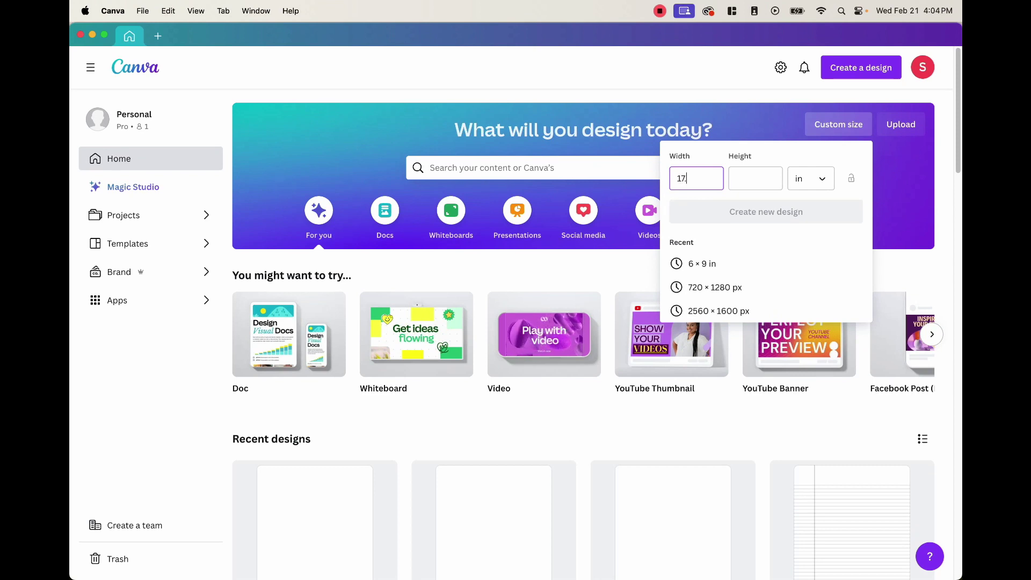
{"action": "type", "text": "11.25"}
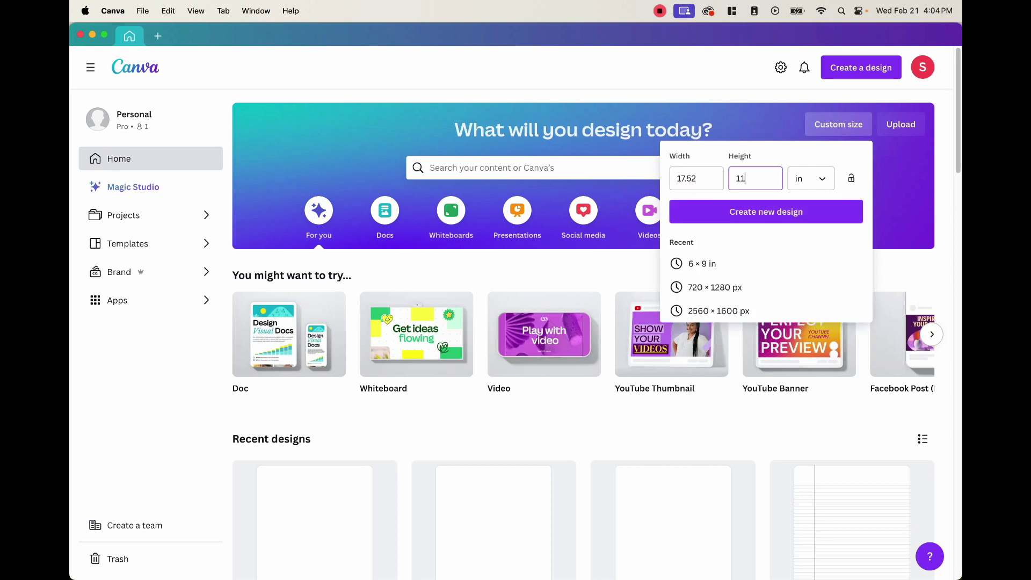
{"action": "left_click", "coordinate": [751, 207]}
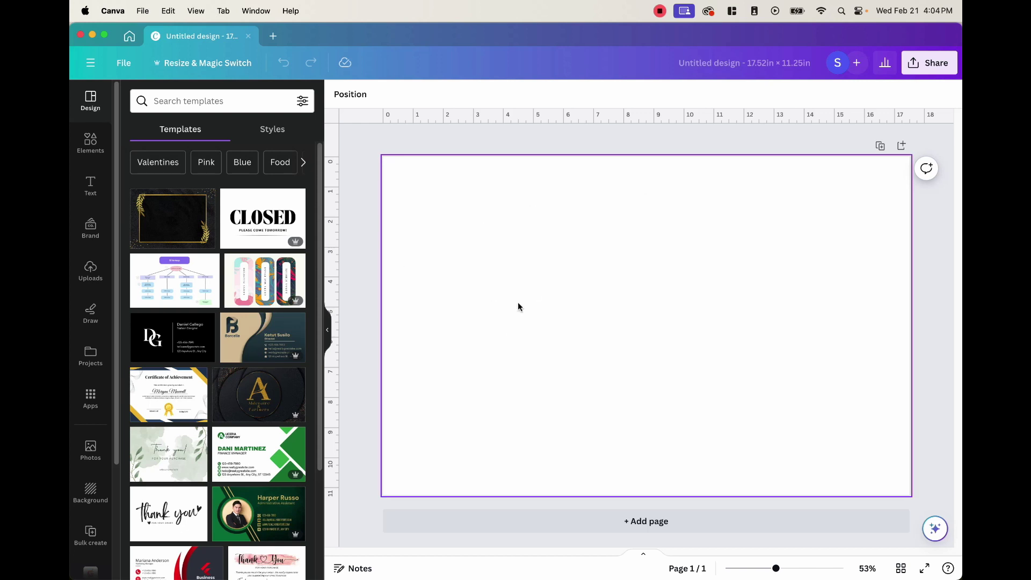
- Place the PNG cover template from the PAPERBACK_8 folder on the page and enlarge it to fill the whole page
{"action": "left_click_drag", "start_coordinate": [564, 23], "coordinate": [527, 157]}
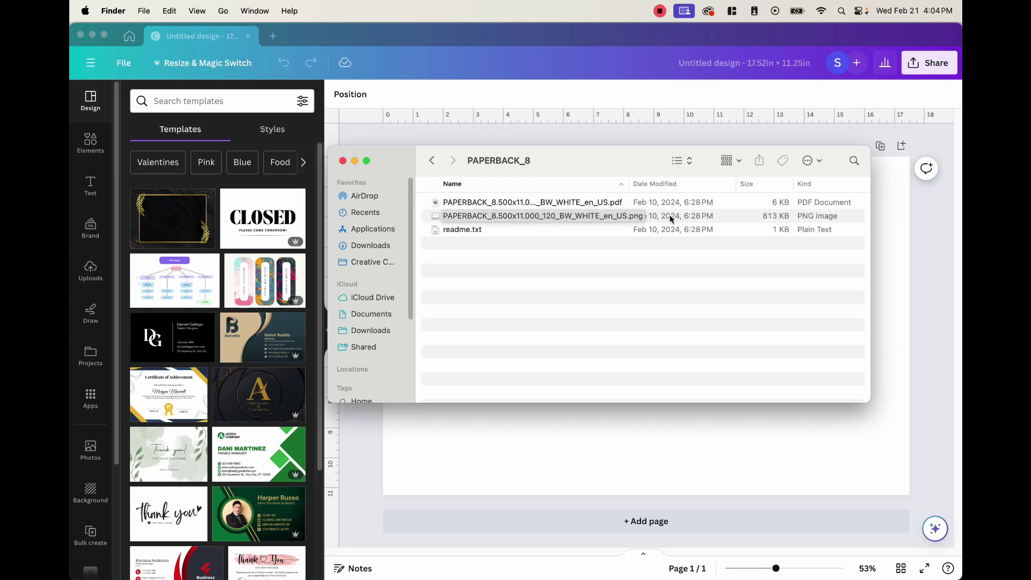
{"action": "left_click", "coordinate": [511, 215]}
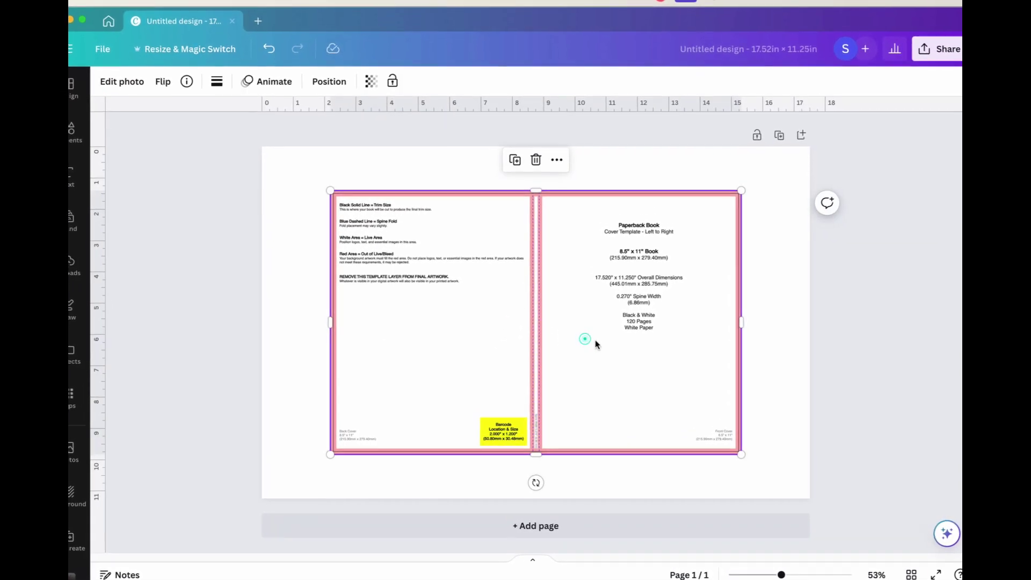
{"action": "left_click_drag", "start_coordinate": [595, 344], "coordinate": [524, 295]}
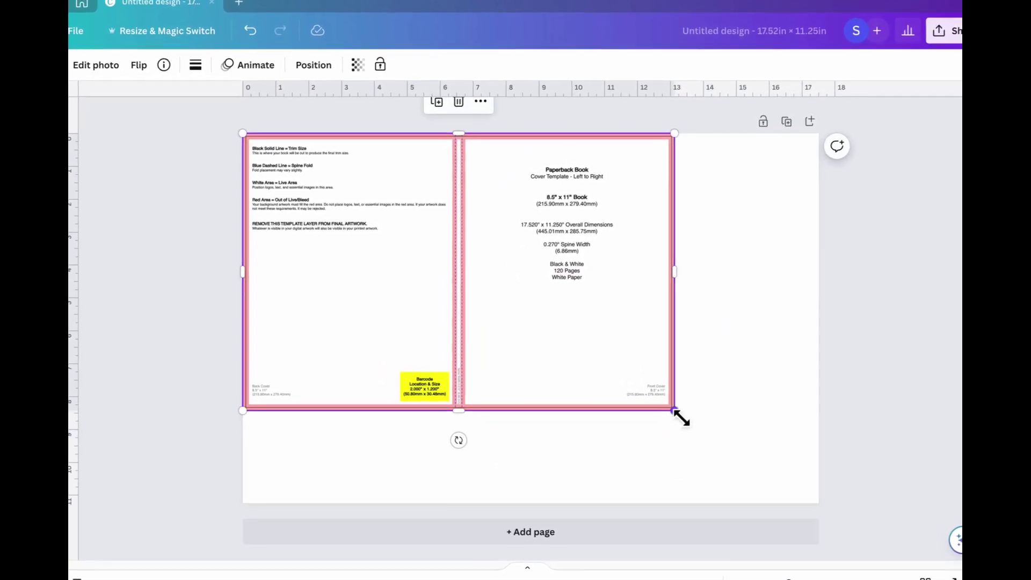
{"action": "left_click_drag", "start_coordinate": [686, 422], "coordinate": [834, 488]}
{"action": "left_click", "coordinate": [904, 328]}
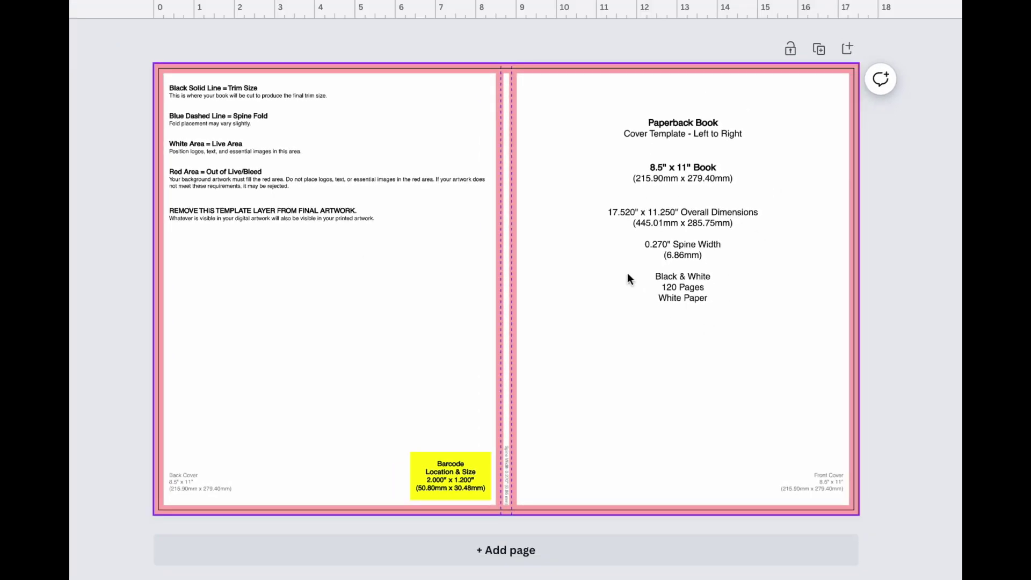
- Fade the cover template image by setting its transparency to about 16
{"action": "left_click", "coordinate": [712, 347]}
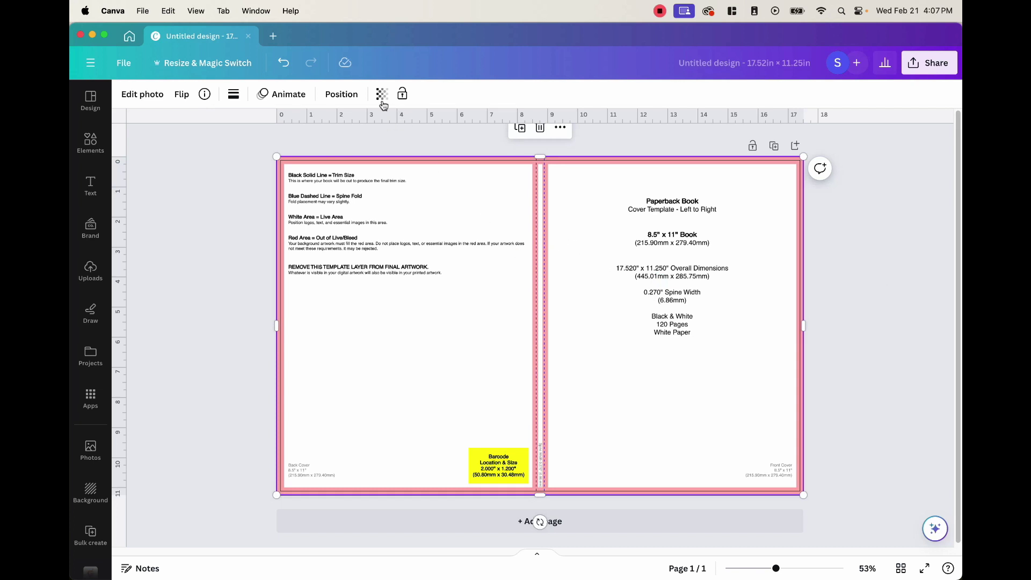
{"action": "left_click", "coordinate": [382, 95]}
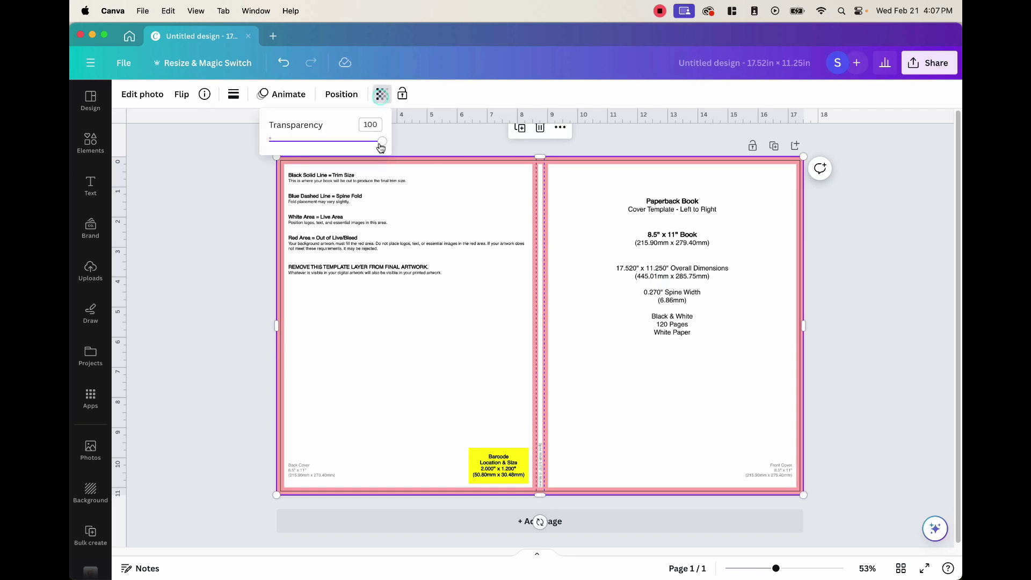
{"action": "left_click_drag", "start_coordinate": [380, 148], "coordinate": [292, 138]}
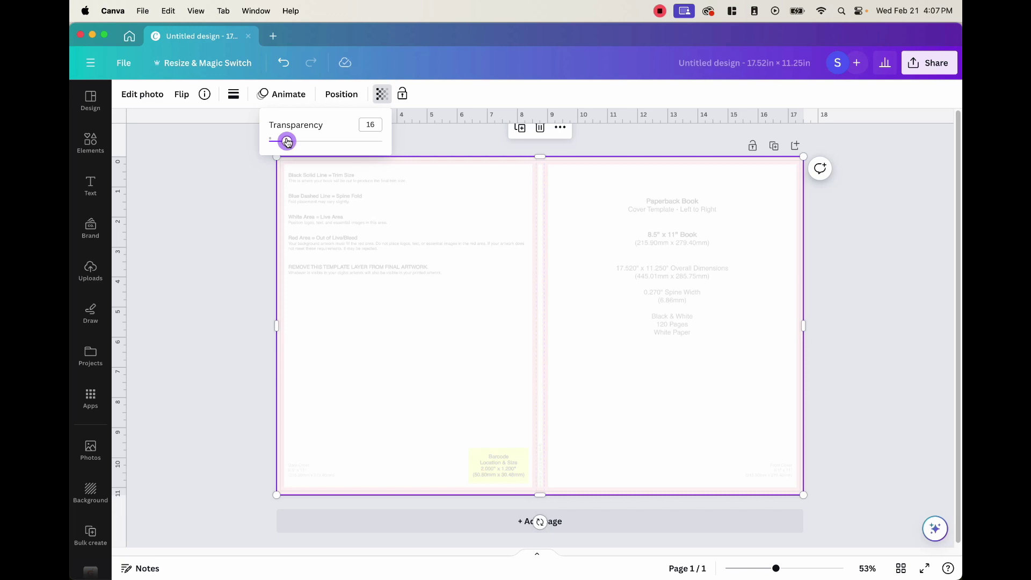
- Lock the faded cover template image and deselect it
{"action": "right_click", "coordinate": [605, 296]}
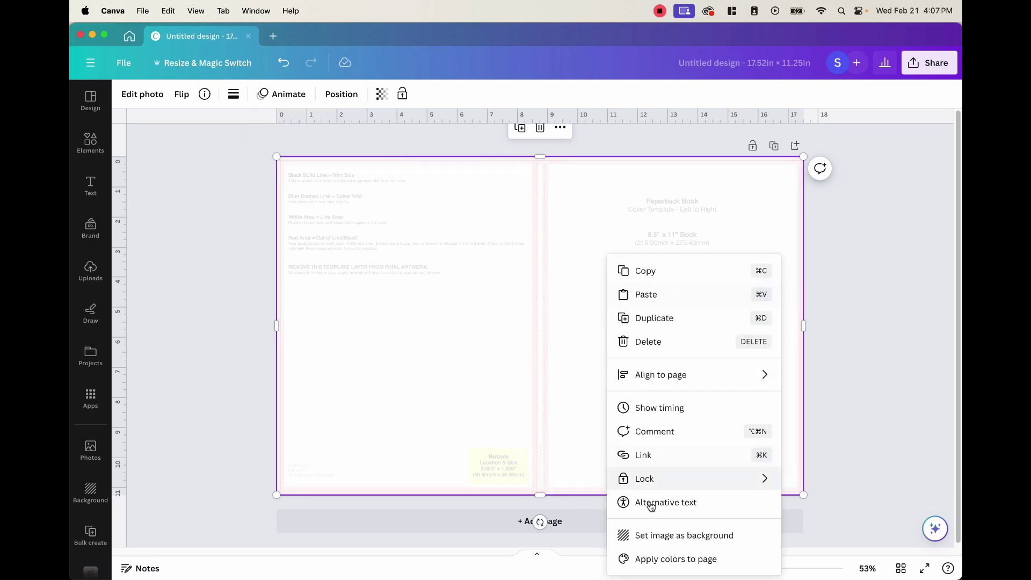
{"action": "mouse_move", "coordinate": [651, 489]}
{"action": "left_click", "coordinate": [833, 481]}
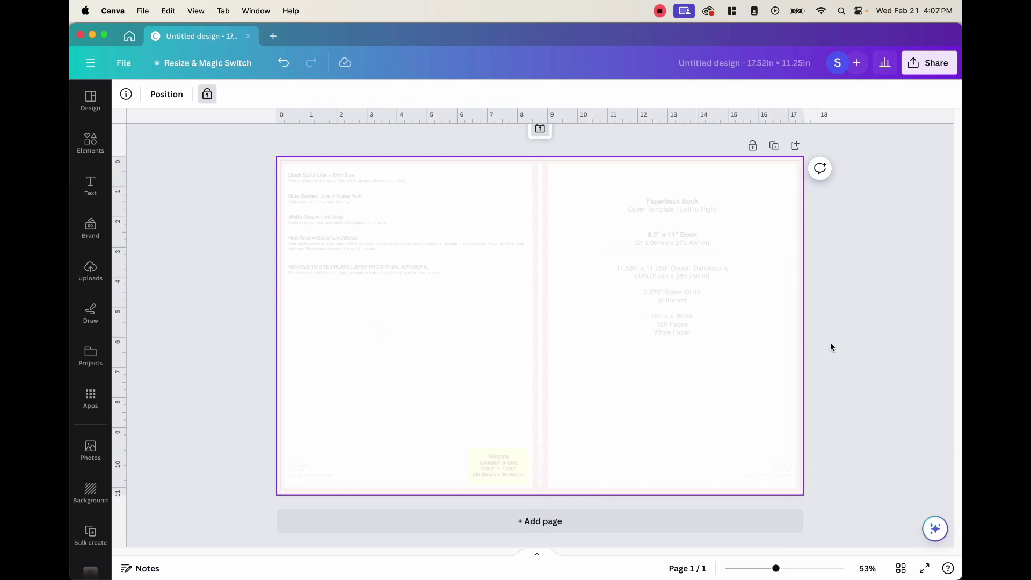
{"action": "left_click", "coordinate": [804, 322]}
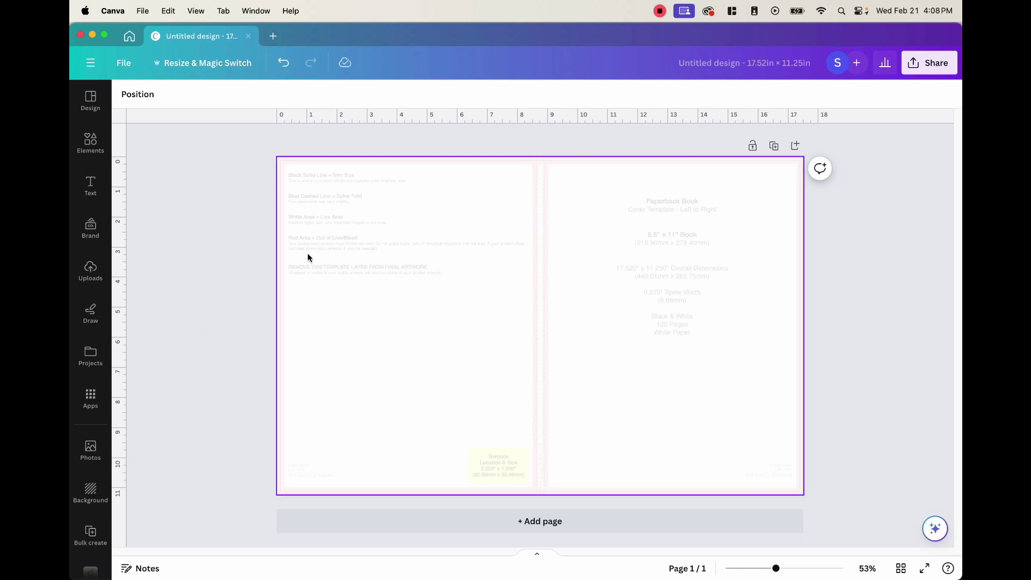
- Add a square shape over the spine and stretch it into a vertical band about 1.35 × 12.09 in that overruns the page height
{"action": "left_click", "coordinate": [90, 143]}
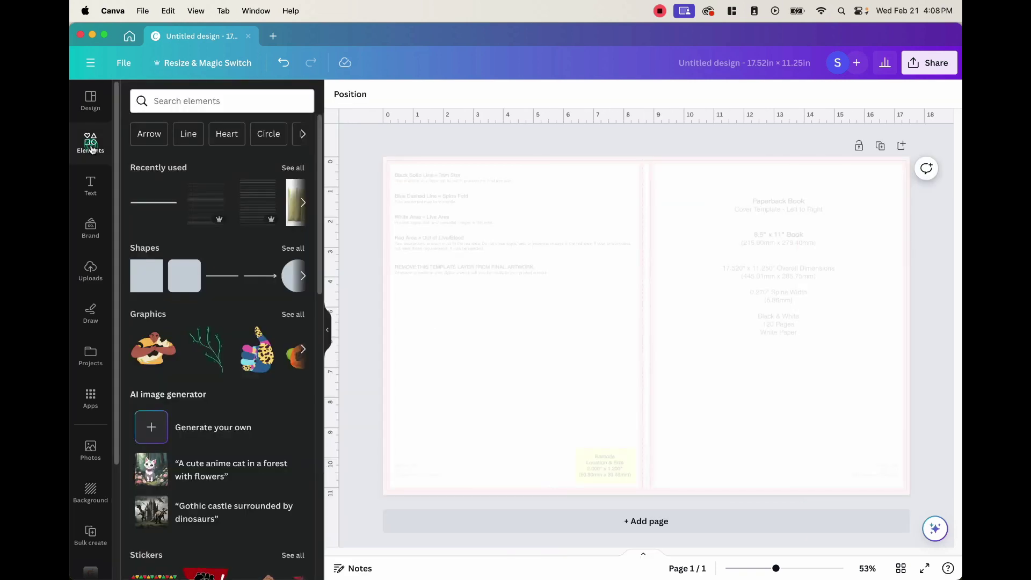
{"action": "left_click", "coordinate": [148, 285]}
{"action": "left_click_drag", "start_coordinate": [594, 332], "coordinate": [631, 355]}
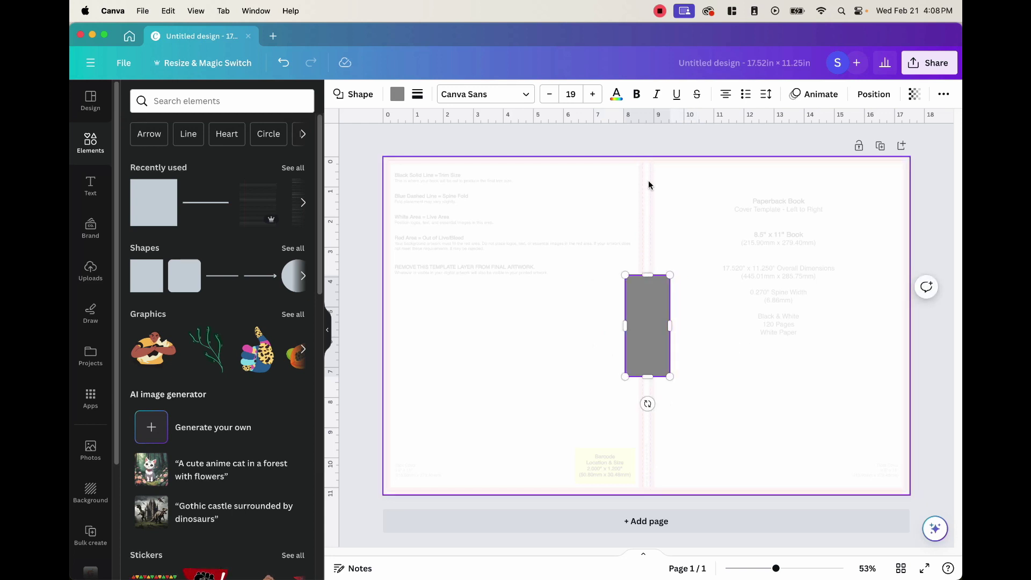
{"action": "left_click_drag", "start_coordinate": [669, 326], "coordinate": [666, 326]}
{"action": "left_click_drag", "start_coordinate": [646, 274], "coordinate": [646, 141]}
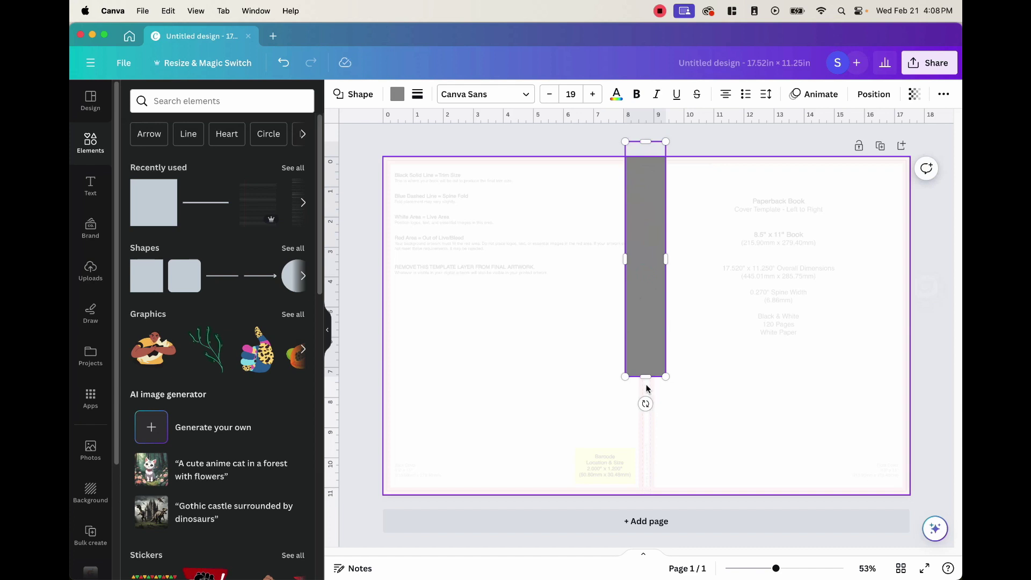
{"action": "left_click_drag", "start_coordinate": [646, 377], "coordinate": [659, 513]}
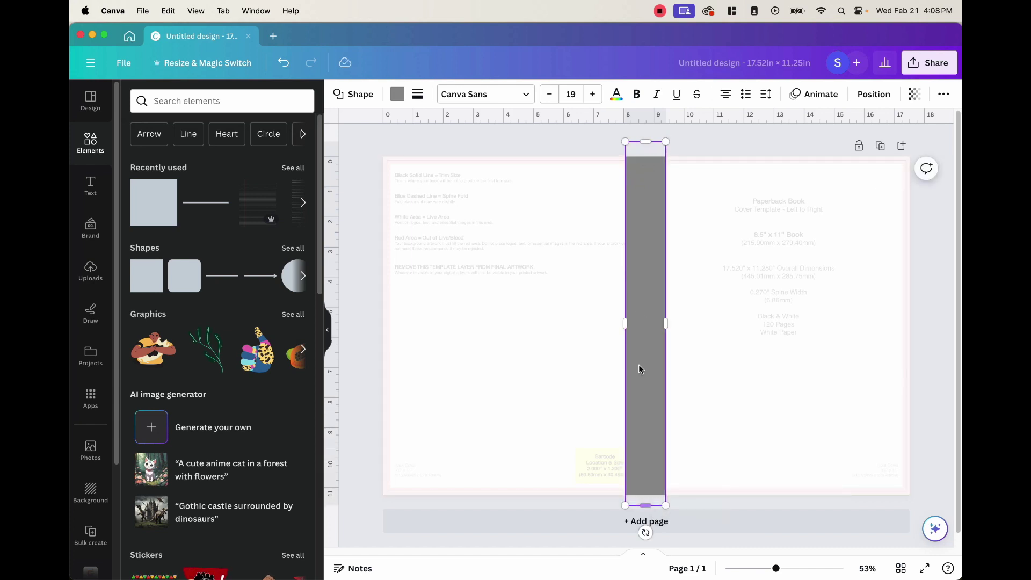
- Fill the spine band with black and center it horizontally on the page
{"action": "left_click", "coordinate": [397, 95]}
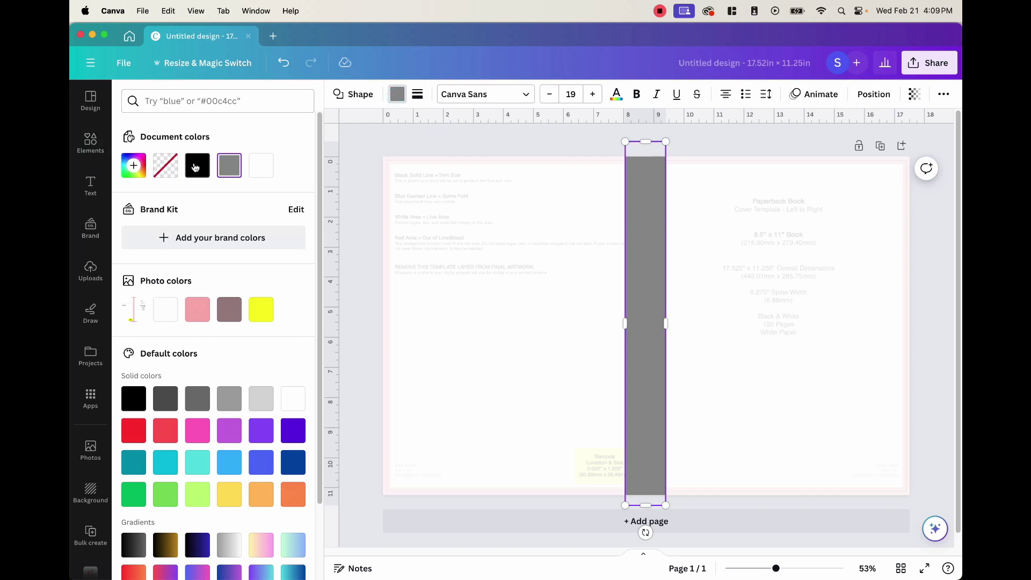
{"action": "left_click", "coordinate": [195, 167]}
{"action": "left_click", "coordinate": [874, 94]}
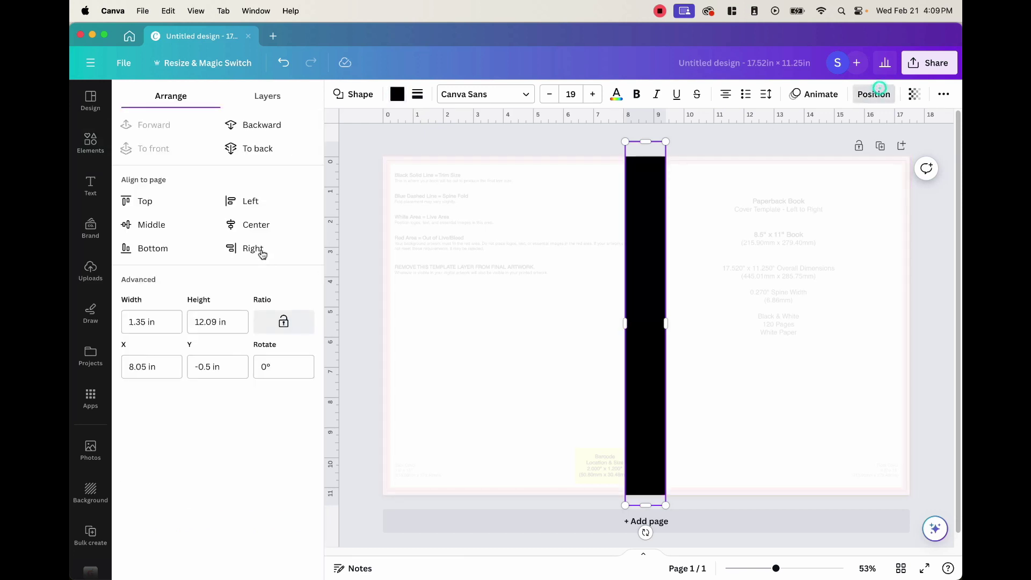
{"action": "left_click", "coordinate": [254, 223]}
{"action": "left_click", "coordinate": [748, 260]}
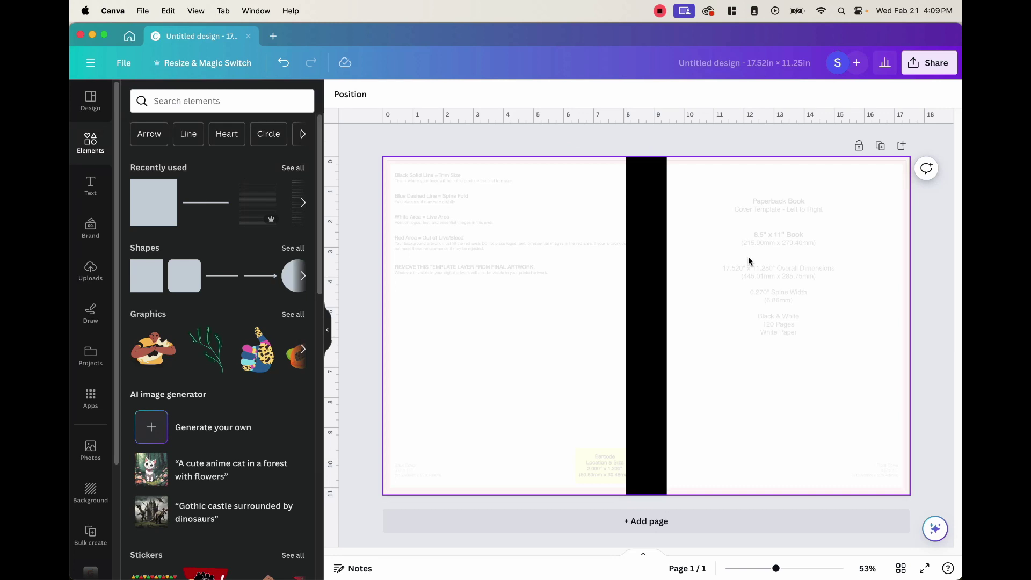
{"action": "left_click", "coordinate": [748, 259]}
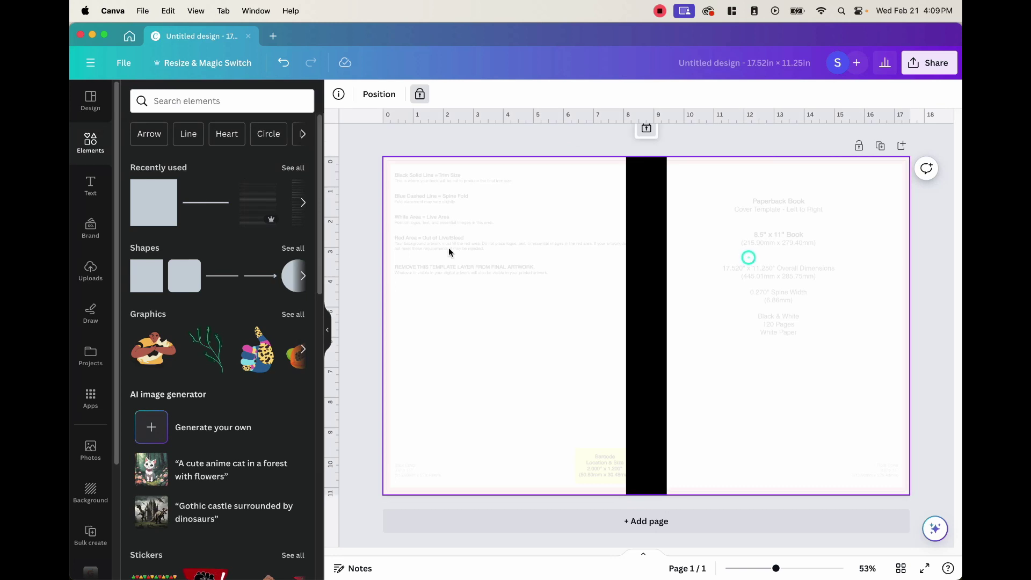
- Add another square, enlarge it to about 18.39 × 11.58 in to cover the whole page, and fill it with yellow
{"action": "left_click", "coordinate": [142, 212]}
{"action": "left_click_drag", "start_coordinate": [654, 341], "coordinate": [436, 213]}
{"action": "left_click_drag", "start_coordinate": [483, 255], "coordinate": [935, 507]}
{"action": "left_click_drag", "start_coordinate": [866, 463], "coordinate": [856, 452]}
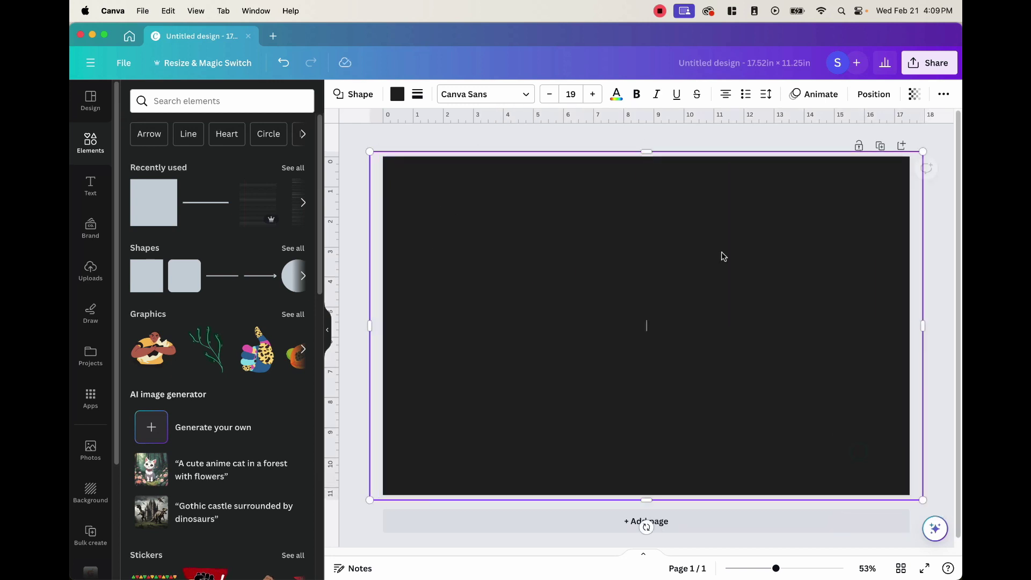
{"action": "left_click", "coordinate": [398, 94]}
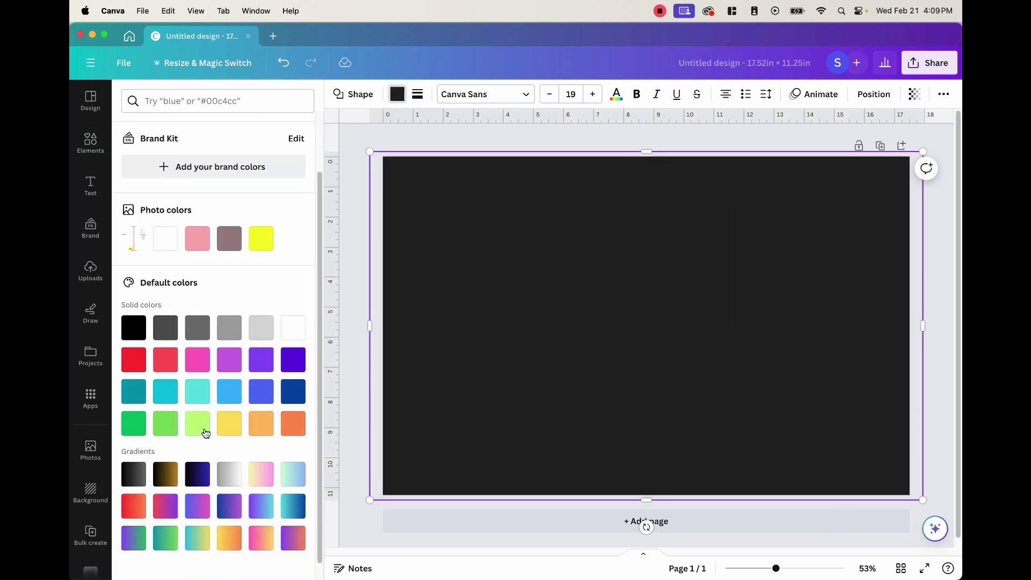
{"action": "left_click", "coordinate": [229, 427]}
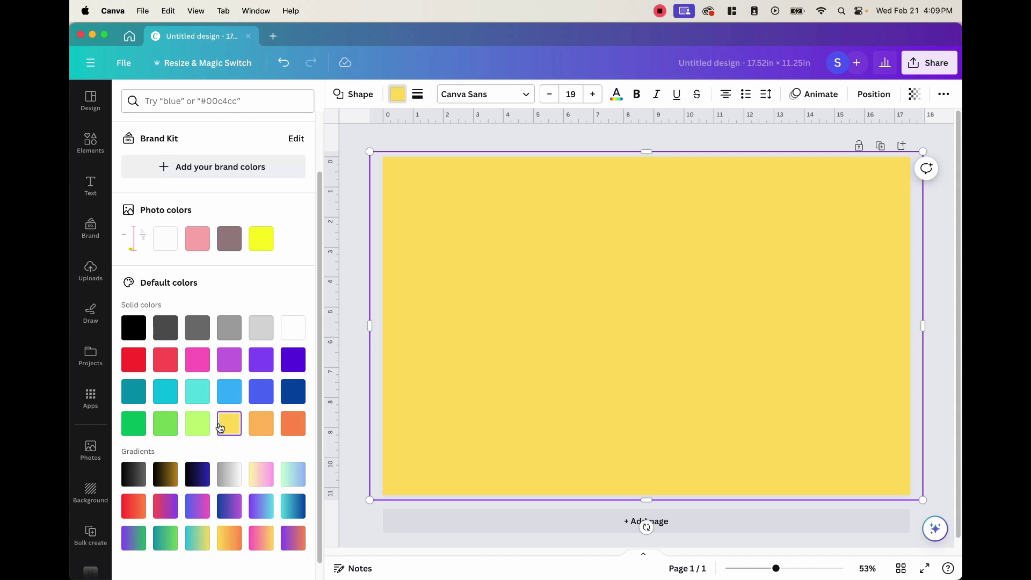
- Move the yellow rectangle backward two levels, behind the black spine band and the cover template
{"action": "left_click", "coordinate": [863, 100]}
{"action": "left_click", "coordinate": [265, 125]}
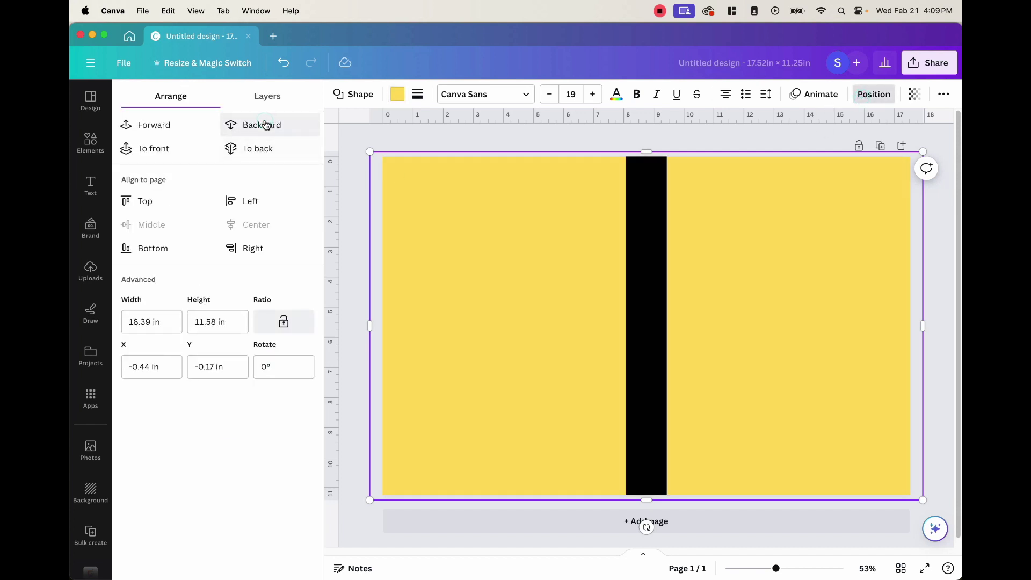
{"action": "left_click", "coordinate": [266, 125]}
{"action": "left_click", "coordinate": [789, 281]}
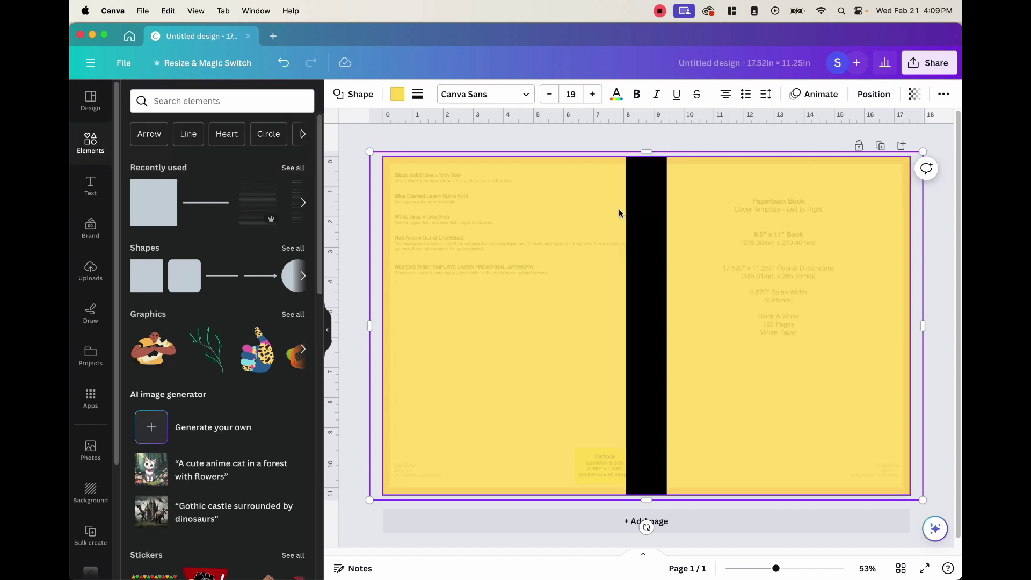
{"action": "left_click", "coordinate": [632, 230]}
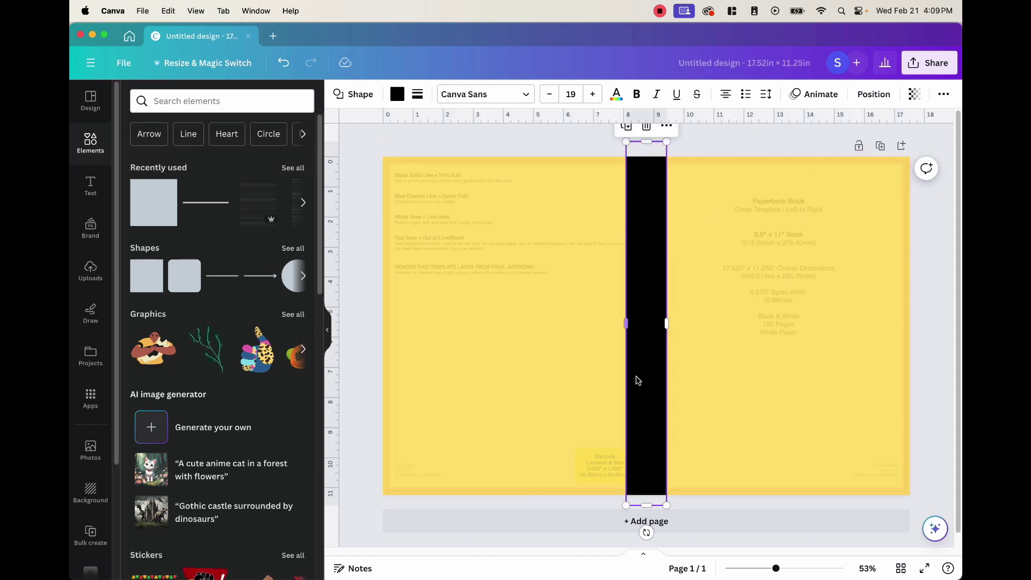
{"action": "left_click", "coordinate": [413, 215]}
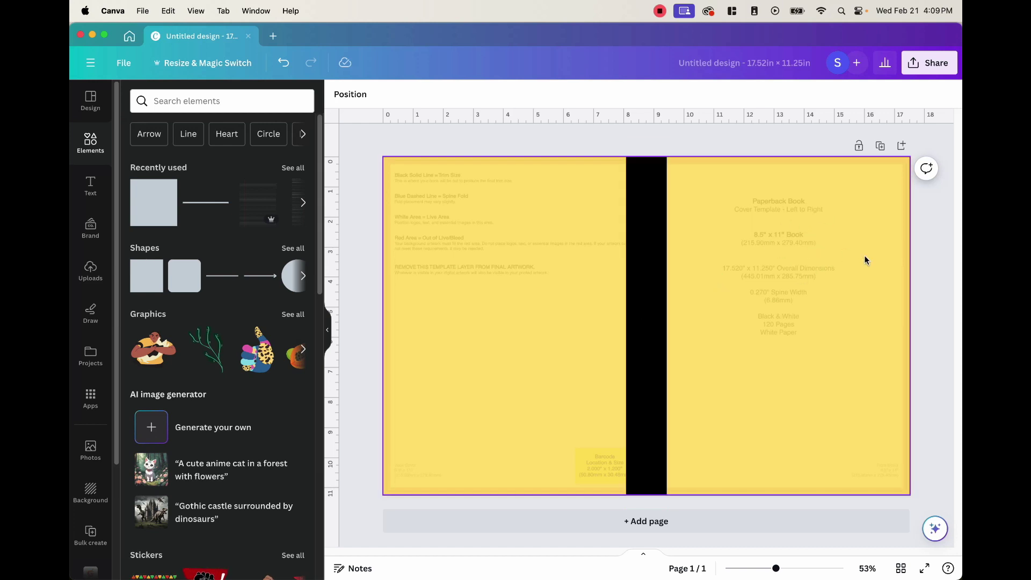
- Add a rounded square and reshape it into a wide dark label on the upper part of the front cover
{"action": "left_click", "coordinate": [176, 278]}
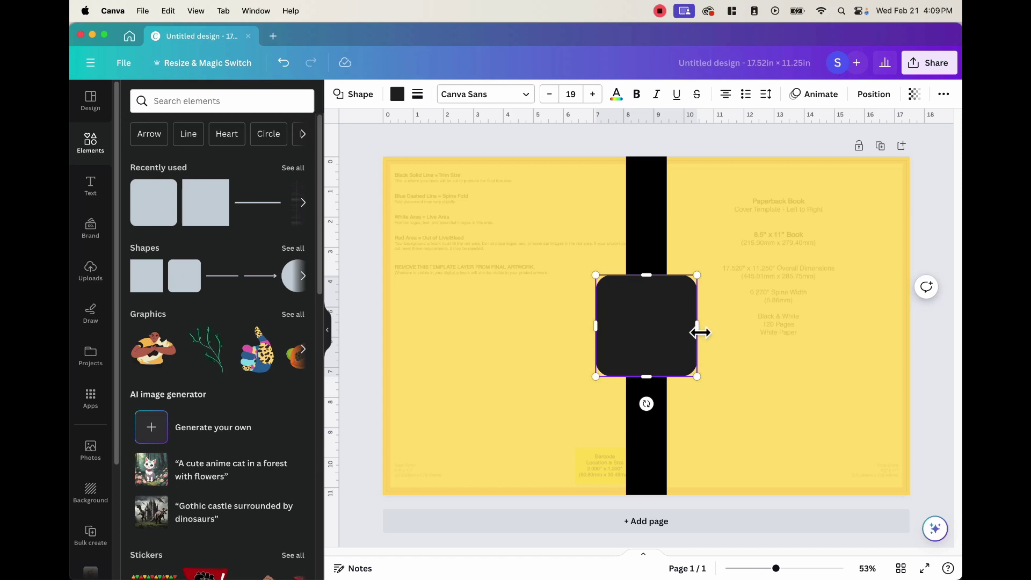
{"action": "left_click_drag", "start_coordinate": [700, 333], "coordinate": [832, 336]}
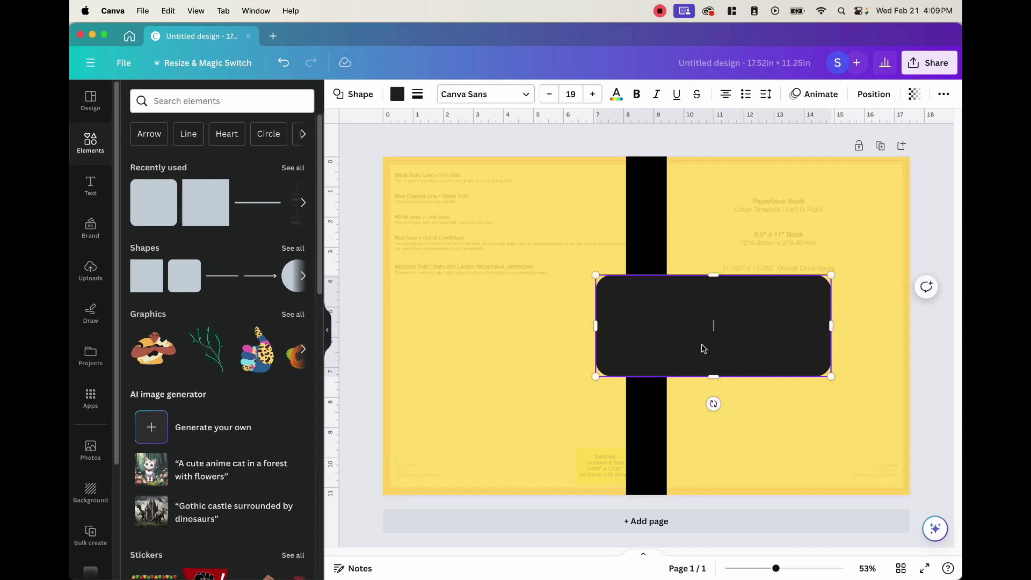
{"action": "left_click_drag", "start_coordinate": [727, 341], "coordinate": [794, 267]}
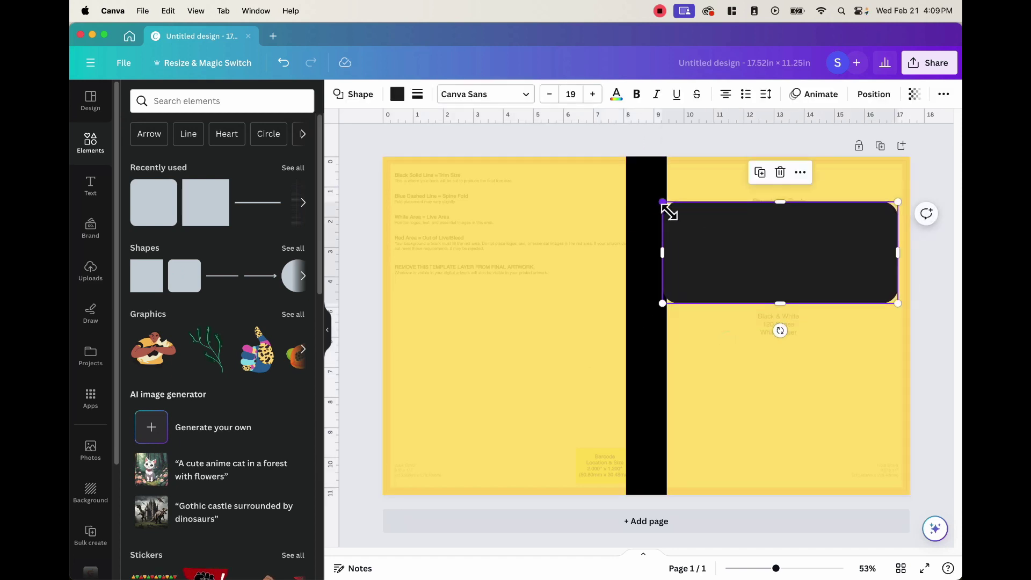
{"action": "left_click_drag", "start_coordinate": [666, 207], "coordinate": [706, 242]}
{"action": "left_click_drag", "start_coordinate": [772, 266], "coordinate": [762, 240]}
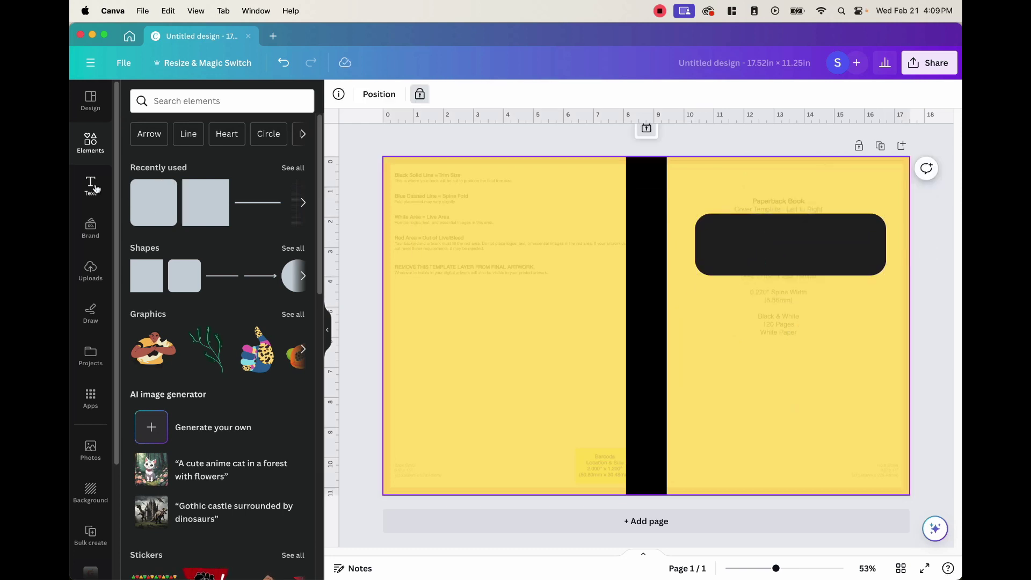
- Add a heading to the cover and replace its placeholder text with "College Ruled Notebook"
{"action": "left_click", "coordinate": [92, 184]}
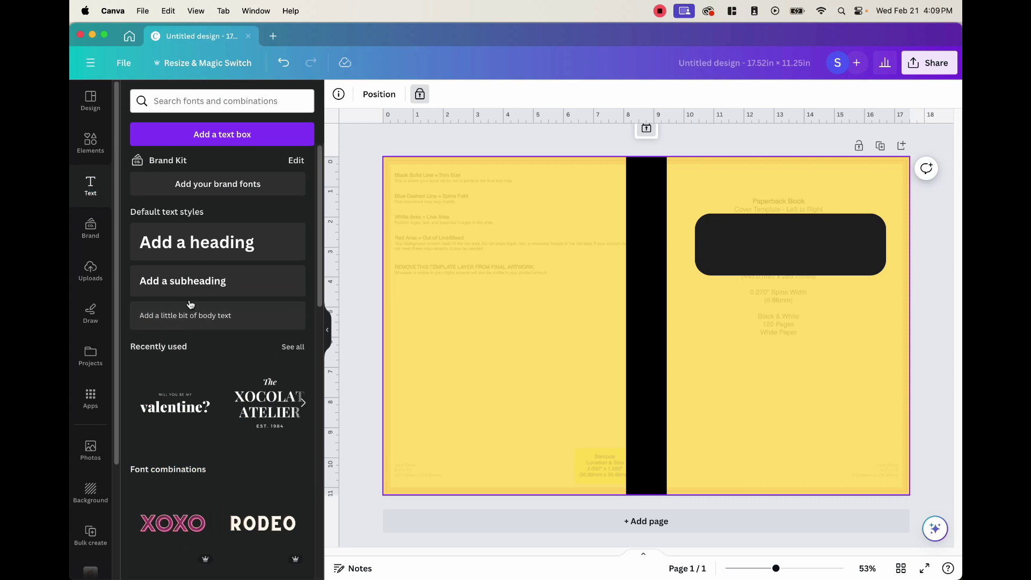
{"action": "left_click", "coordinate": [183, 248]}
{"action": "double_click", "coordinate": [673, 333]}
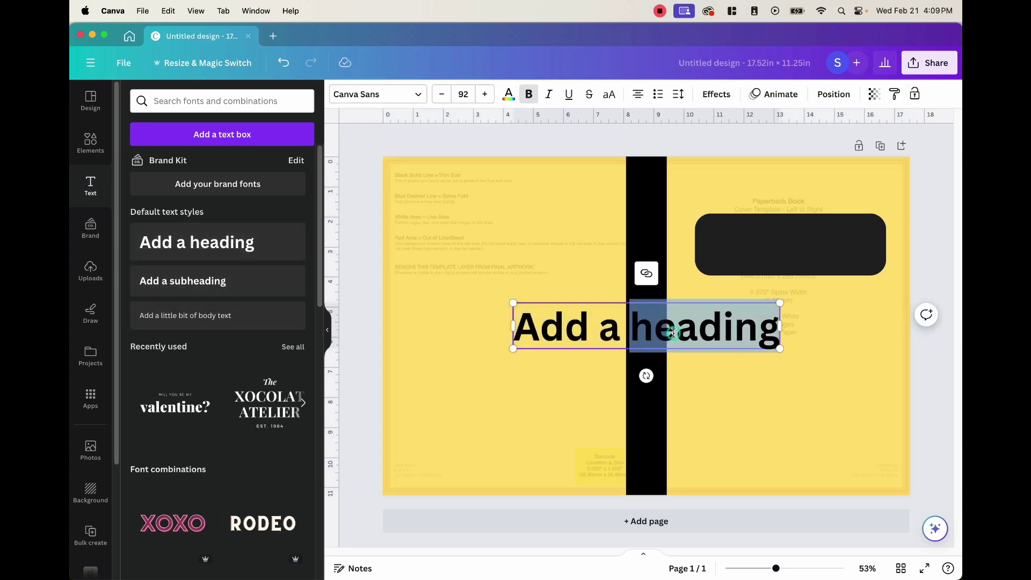
{"action": "triple_click", "coordinate": [673, 333]}
{"action": "key", "text": "BackSpace"}
{"action": "type", "text": "College Ruled L"}
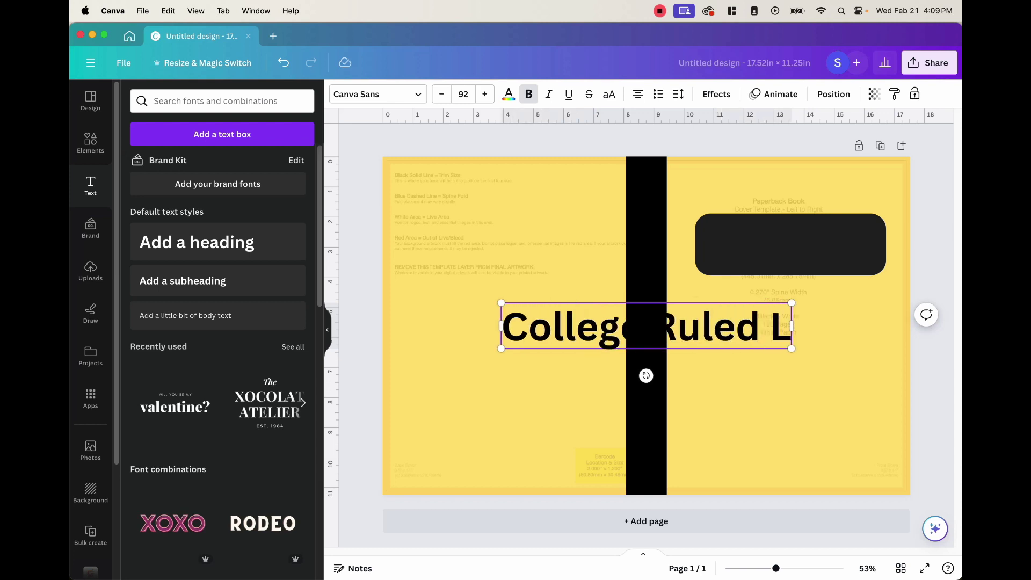
{"action": "key", "text": "BackSpace"}
{"action": "type", "text": "B"}
{"action": "key", "text": "BackSpace"}
{"action": "type", "text": "Notebook"}
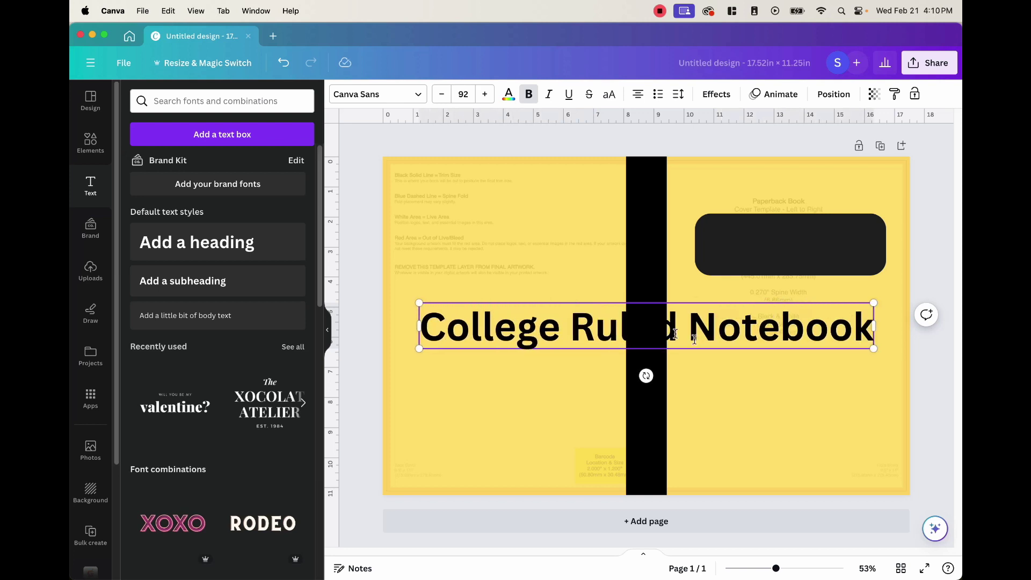
- Break the title into two lines, shrink it to about size 47.1, and place it on the dark front-cover label
{"action": "left_click_drag", "start_coordinate": [879, 354], "coordinate": [806, 341]}
{"action": "left_click", "coordinate": [618, 338]}
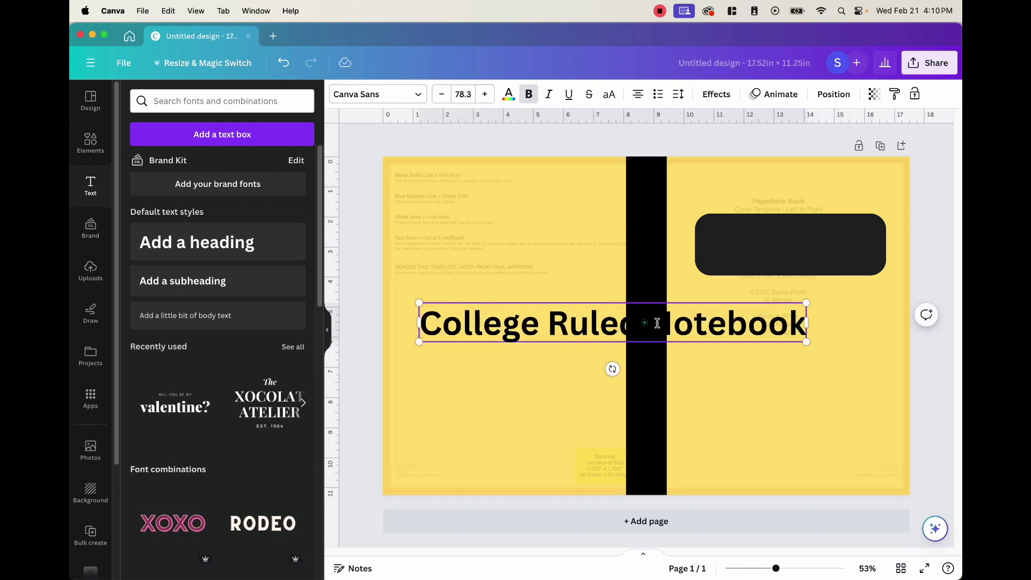
{"action": "key", "text": "Return"}
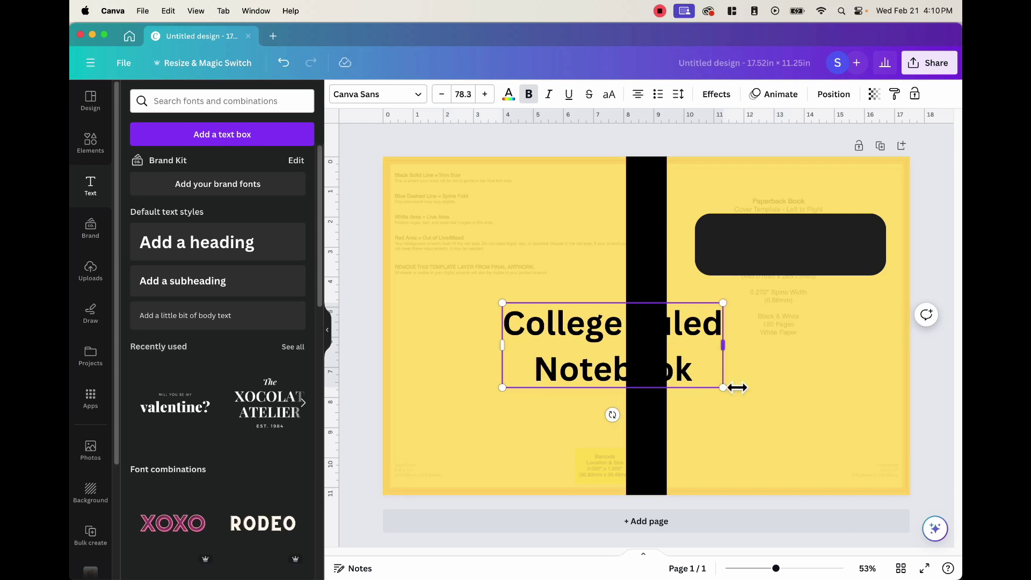
{"action": "left_click_drag", "start_coordinate": [730, 396], "coordinate": [633, 352]}
{"action": "left_click_drag", "start_coordinate": [534, 344], "coordinate": [765, 259]}
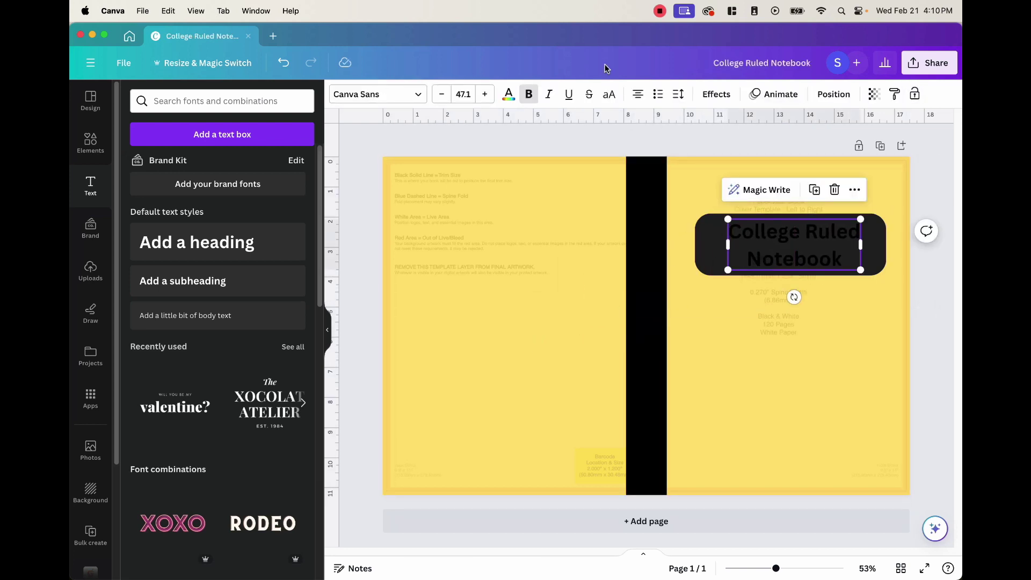
- Color the title text the same yellow as the cover background
{"action": "left_click", "coordinate": [509, 95]}
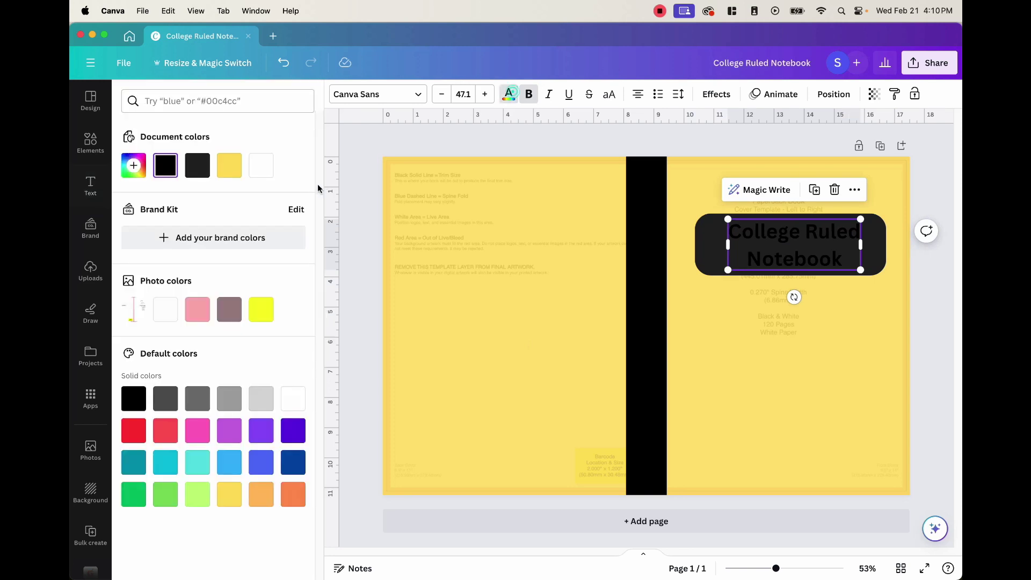
{"action": "left_click", "coordinate": [285, 400]}
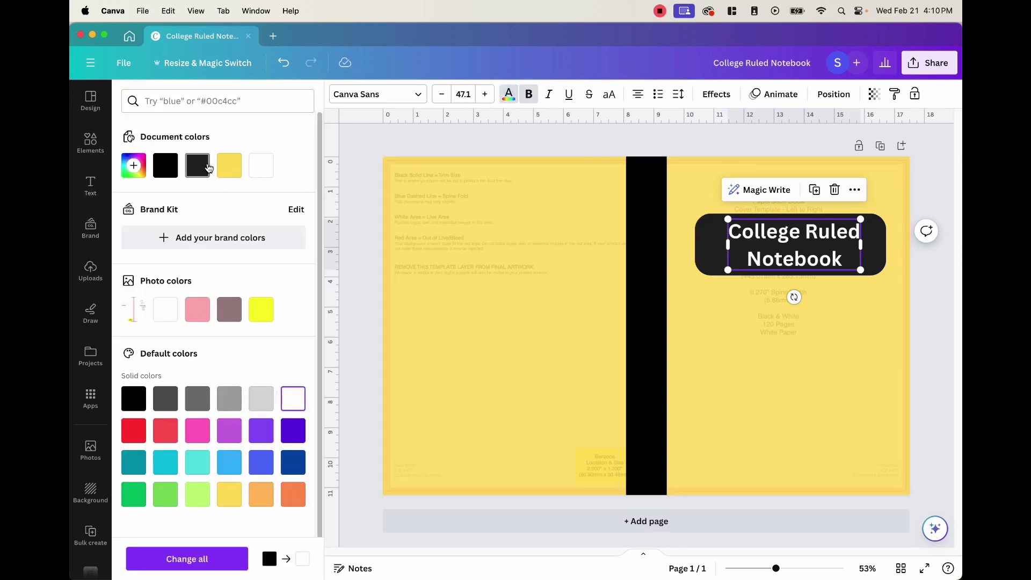
{"action": "left_click", "coordinate": [229, 166]}
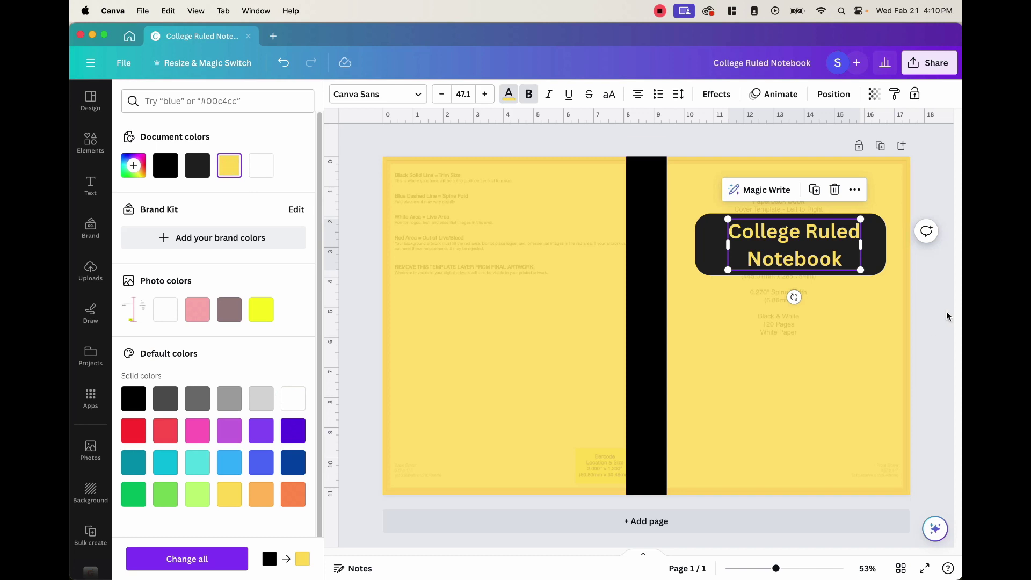
- Try several fonts on the title, apply a bold geometric sans-serif, and center the title on its dark label
{"action": "left_click", "coordinate": [376, 94]}
{"action": "left_click", "coordinate": [232, 294]}
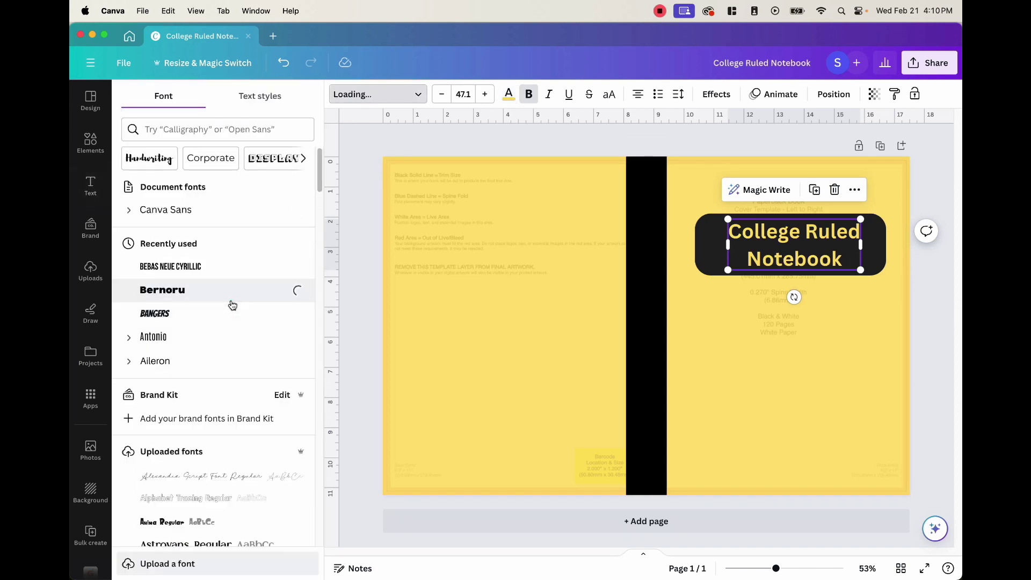
{"action": "scroll", "coordinate": [207, 356], "scroll_direction": "down", "scroll_amount": 10}
{"action": "scroll", "coordinate": [205, 359], "scroll_direction": "down", "scroll_amount": 20}
{"action": "left_click", "coordinate": [170, 307]}
{"action": "scroll", "coordinate": [177, 378], "scroll_direction": "down", "scroll_amount": 10}
{"action": "left_click", "coordinate": [172, 300]}
{"action": "scroll", "coordinate": [172, 311], "scroll_direction": "down", "scroll_amount": 3}
{"action": "left_click", "coordinate": [170, 421]}
{"action": "scroll", "coordinate": [171, 408], "scroll_direction": "down", "scroll_amount": 8}
{"action": "left_click", "coordinate": [168, 355]}
{"action": "scroll", "coordinate": [177, 471], "scroll_direction": "down", "scroll_amount": 10}
{"action": "left_click", "coordinate": [169, 241]}
{"action": "scroll", "coordinate": [168, 333], "scroll_direction": "down", "scroll_amount": 15}
{"action": "left_click", "coordinate": [189, 353]}
{"action": "scroll", "coordinate": [191, 384], "scroll_direction": "down", "scroll_amount": 20}
{"action": "left_click", "coordinate": [152, 285]}
{"action": "scroll", "coordinate": [237, 371], "scroll_direction": "down", "scroll_amount": 15}
{"action": "left_click", "coordinate": [178, 237]}
{"action": "left_click", "coordinate": [774, 288]}
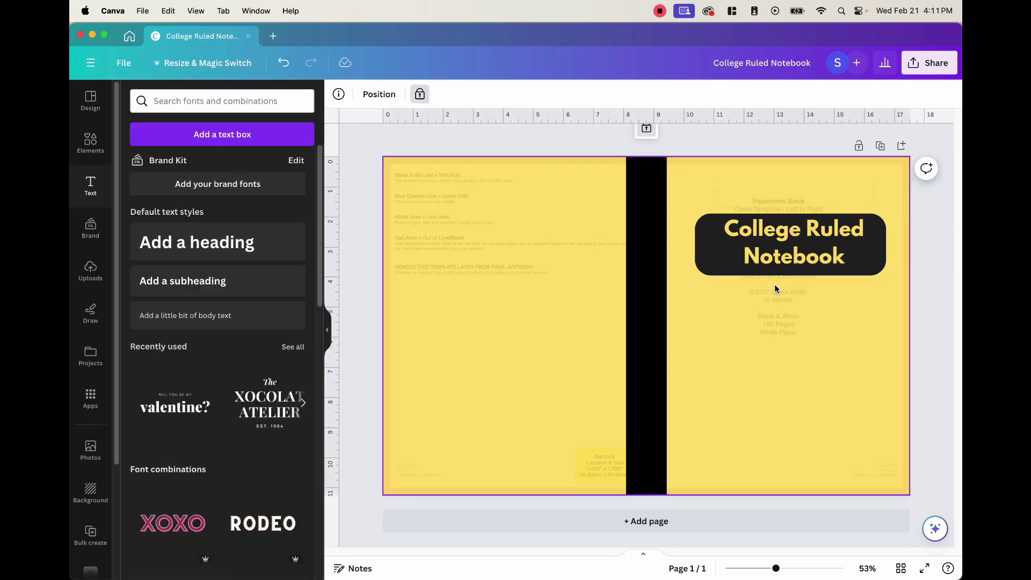
{"action": "left_click_drag", "start_coordinate": [809, 250], "coordinate": [809, 243]}
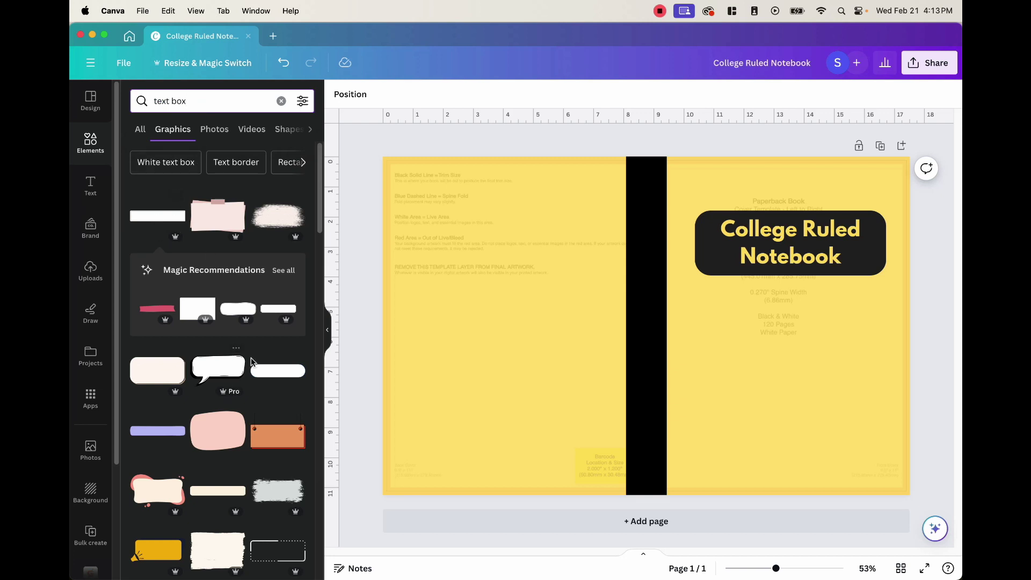
- Add a cream bar graphic from the "text box" results, shrink it, and center it just below the title label
{"action": "left_click", "coordinate": [230, 496]}
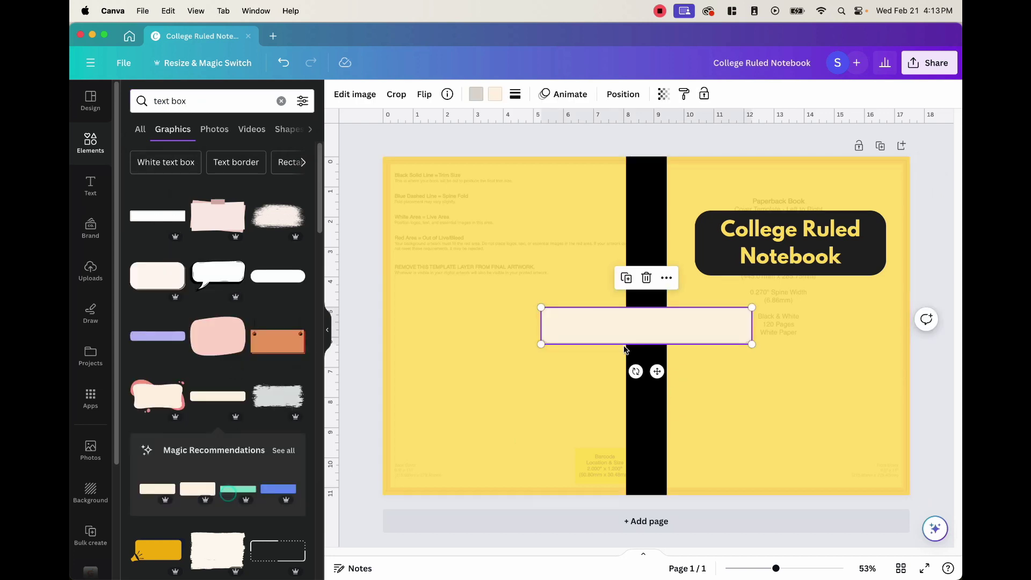
{"action": "left_click_drag", "start_coordinate": [594, 322], "coordinate": [741, 301]}
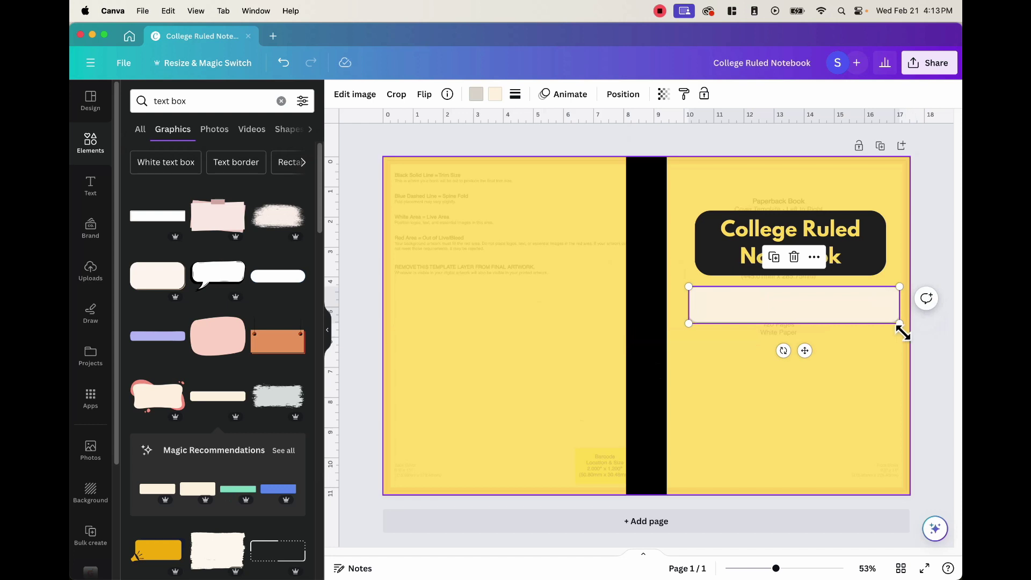
{"action": "left_click_drag", "start_coordinate": [902, 330], "coordinate": [855, 299]}
{"action": "left_click_drag", "start_coordinate": [797, 306], "coordinate": [856, 309]}
{"action": "left_click_drag", "start_coordinate": [757, 299], "coordinate": [774, 300]}
{"action": "left_click", "coordinate": [771, 348]}
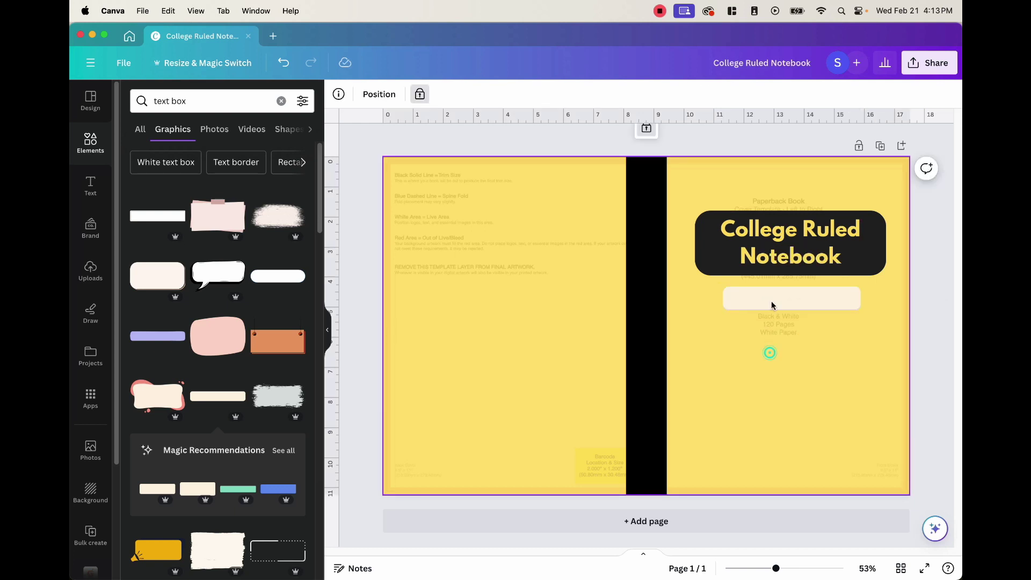
- Add body text reading "8.5 x 11 inches" and place it on the cream bar below the title label
{"action": "left_click", "coordinate": [91, 183]}
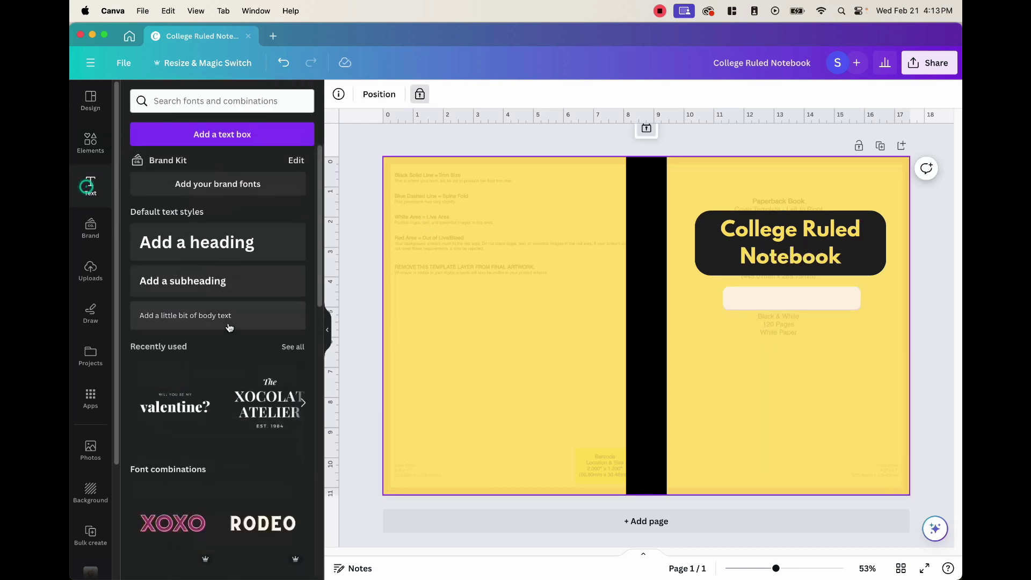
{"action": "left_click", "coordinate": [217, 316]}
{"action": "type", "text": "8.5 x 11"}
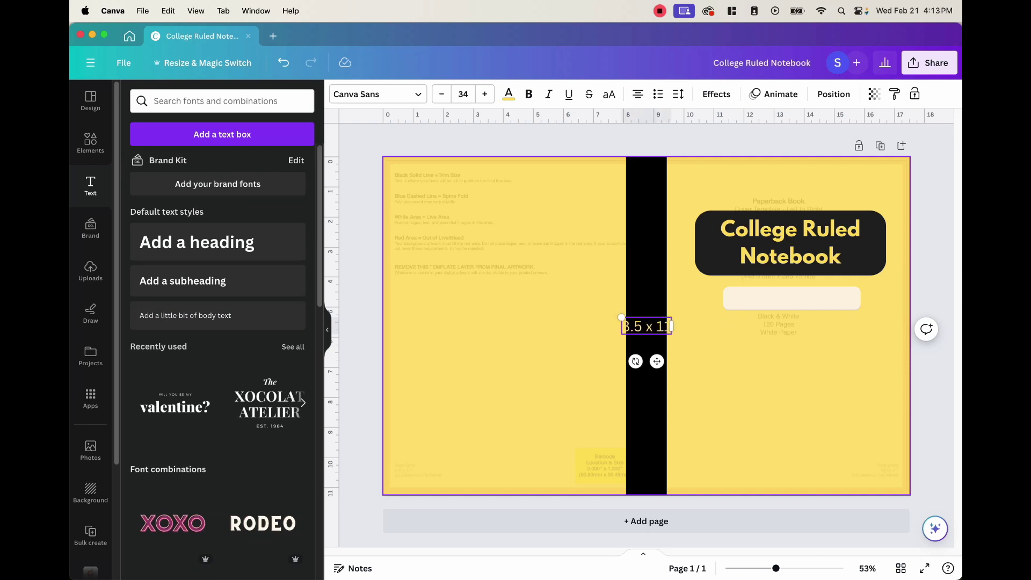
{"action": "type", "text": " inc"}
{"action": "left_click", "coordinate": [685, 351]}
{"action": "left_click_drag", "start_coordinate": [651, 324], "coordinate": [794, 303]}
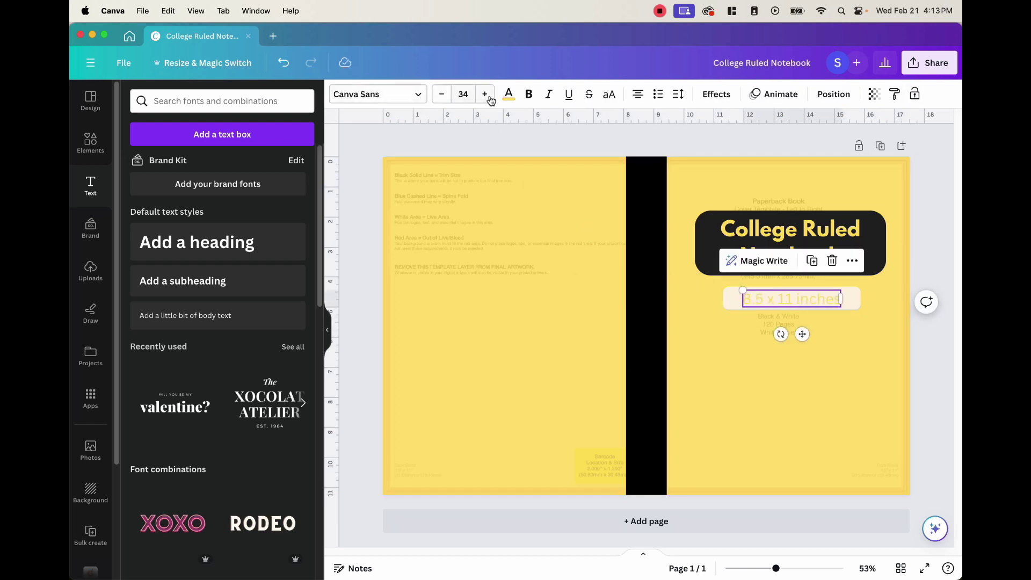
- Make the "8.5 x 11 inches" text bold and black, and set its font size to 28
{"action": "left_click", "coordinate": [508, 95]}
{"action": "left_click", "coordinate": [166, 166]}
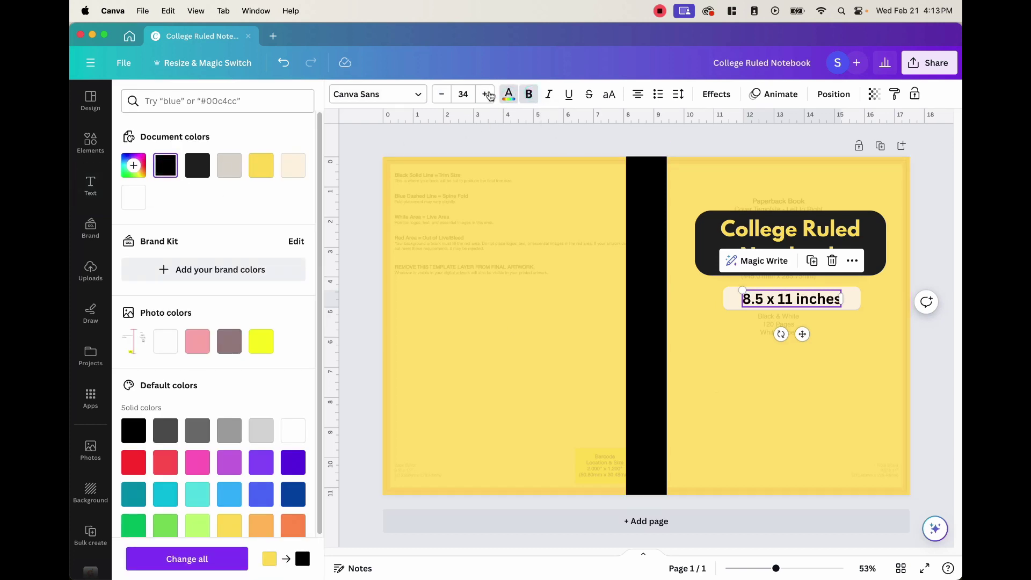
{"action": "left_click", "coordinate": [442, 94]}
{"action": "left_click", "coordinate": [442, 95]}
{"action": "left_click", "coordinate": [442, 95]}
{"action": "left_click", "coordinate": [443, 94]}
{"action": "left_click", "coordinate": [443, 94]}
{"action": "left_click", "coordinate": [442, 94]}
{"action": "left_click", "coordinate": [442, 94]}
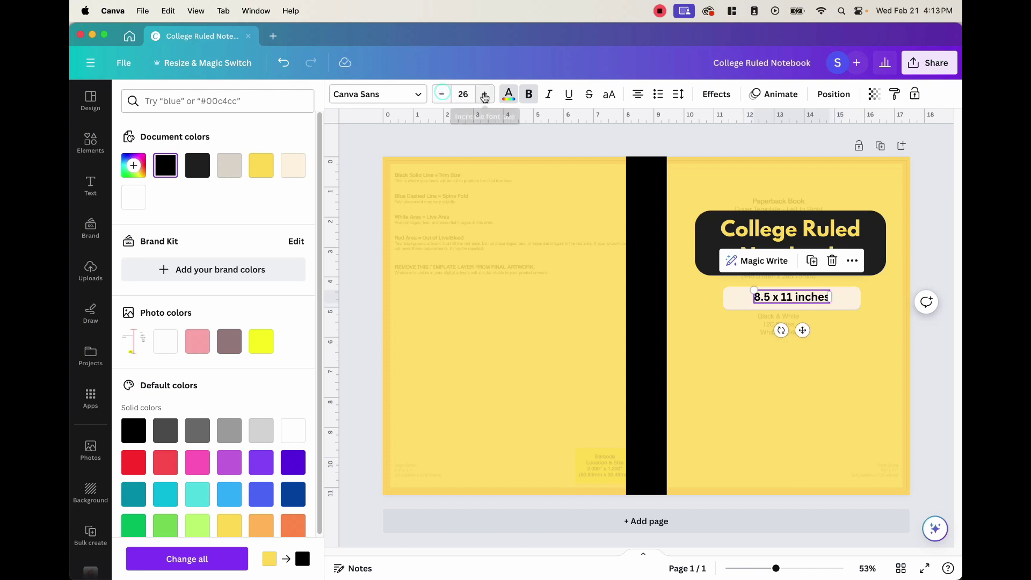
{"action": "left_click", "coordinate": [485, 94]}
{"action": "left_click", "coordinate": [485, 94]}
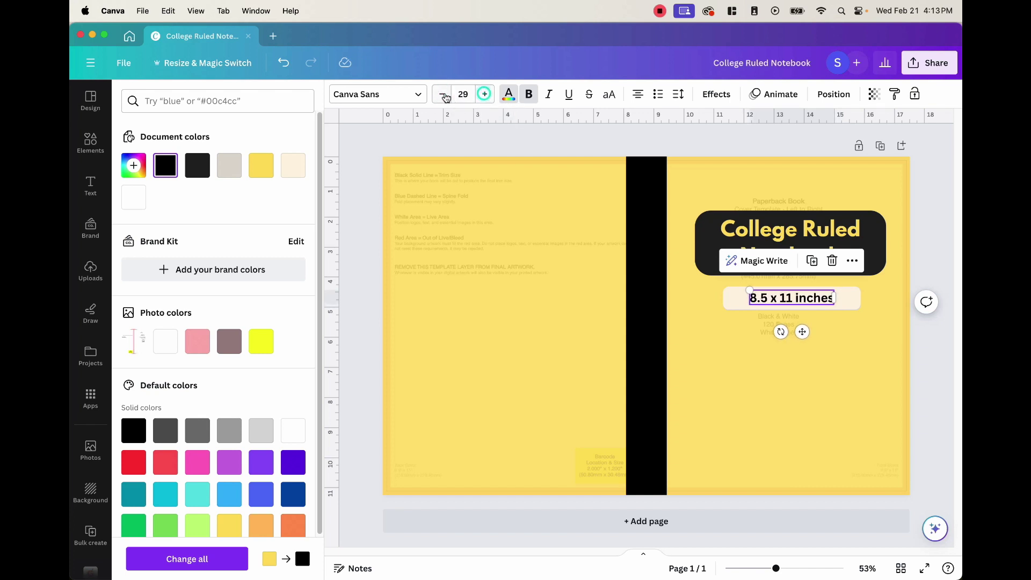
- Shrink the cream bar slightly and center it behind the "8.5 x 11 inches" text
{"action": "left_click", "coordinate": [829, 395]}
{"action": "left_click", "coordinate": [846, 305]}
{"action": "left_click_drag", "start_coordinate": [864, 317], "coordinate": [853, 312]}
{"action": "left_click_drag", "start_coordinate": [796, 335], "coordinate": [802, 336]}
{"action": "left_click", "coordinate": [851, 379]}
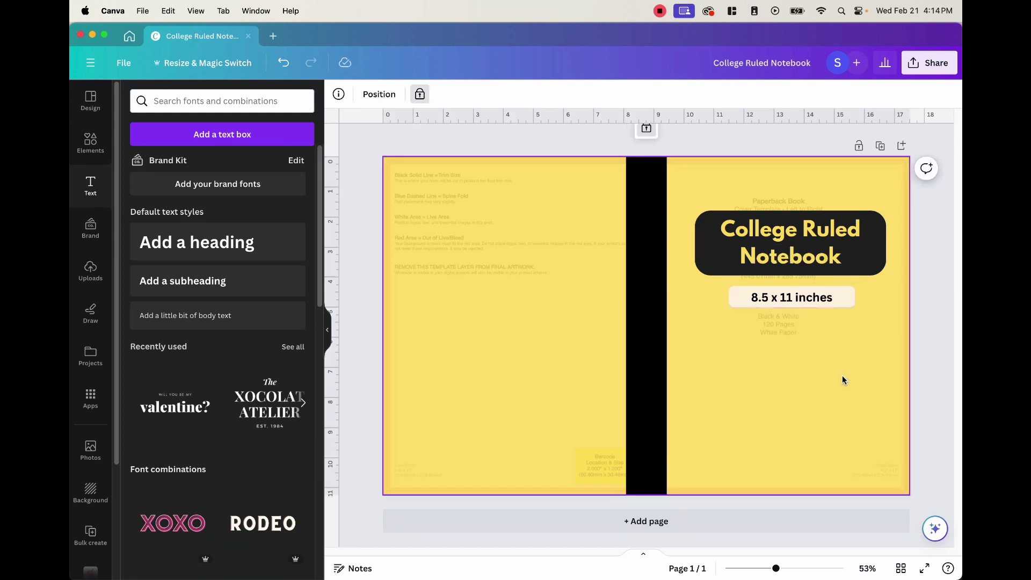
- Move the title, its dark label and the size bar together slightly lower on the front cover
{"action": "left_click_drag", "start_coordinate": [890, 353], "coordinate": [760, 182]}
{"action": "left_click_drag", "start_coordinate": [797, 252], "coordinate": [797, 270]}
{"action": "left_click", "coordinate": [642, 480]}
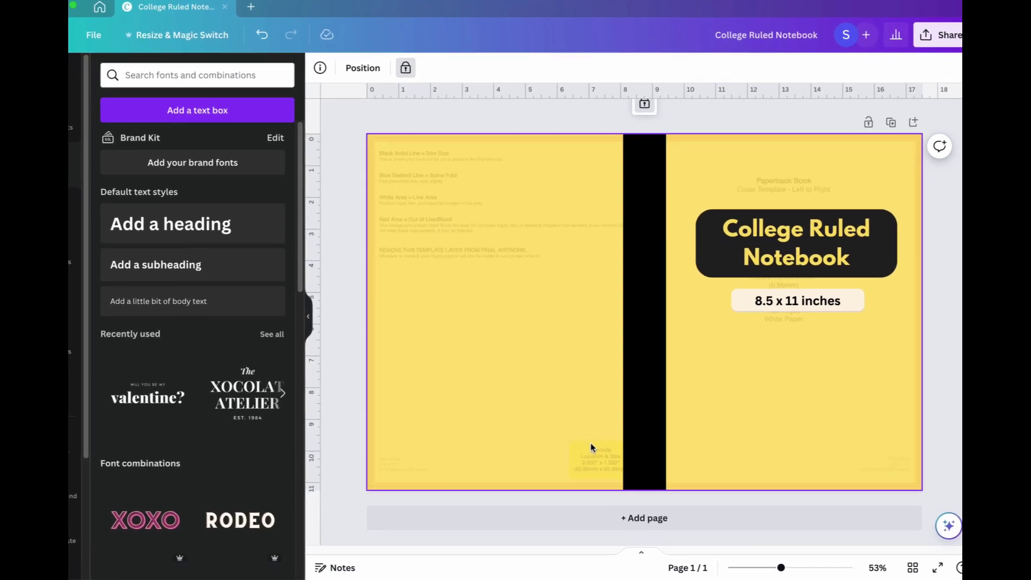
{"action": "left_click", "coordinate": [582, 474]}
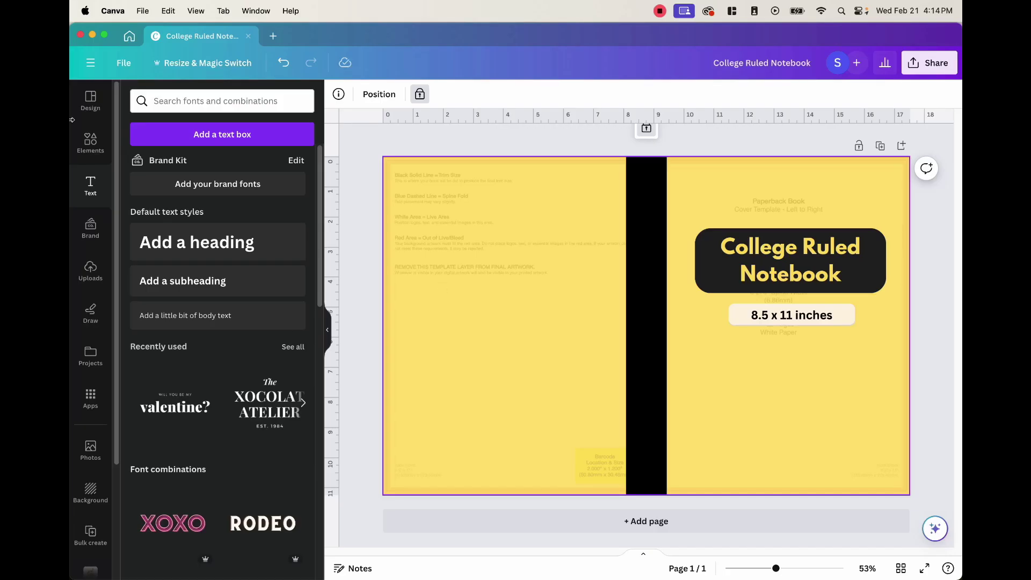
- Search the elements for "triangles" and add the dotted triangle graphic to the front cover
{"action": "left_click", "coordinate": [91, 150]}
{"action": "left_click", "coordinate": [280, 101]}
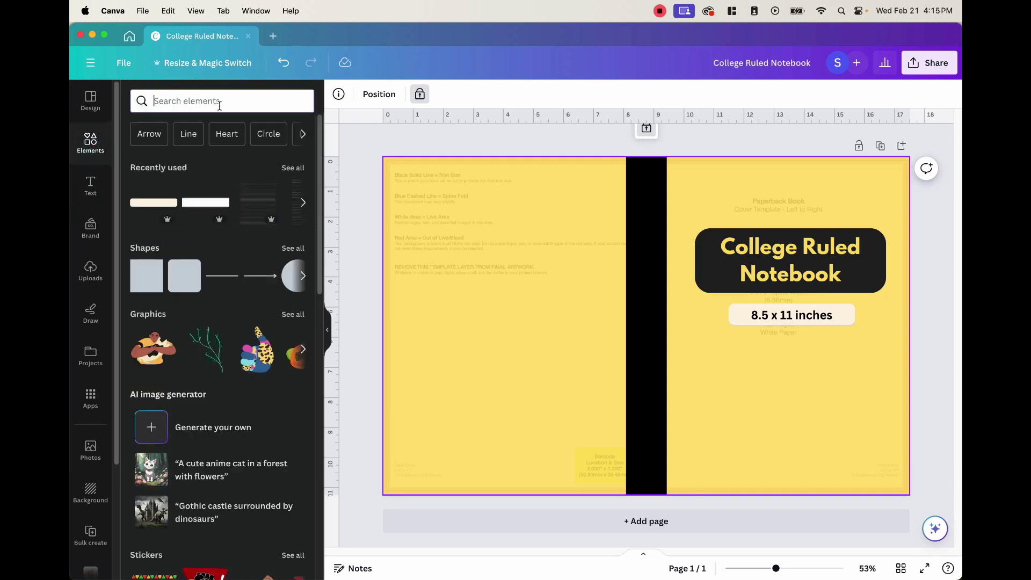
{"action": "type", "text": "triangles"}
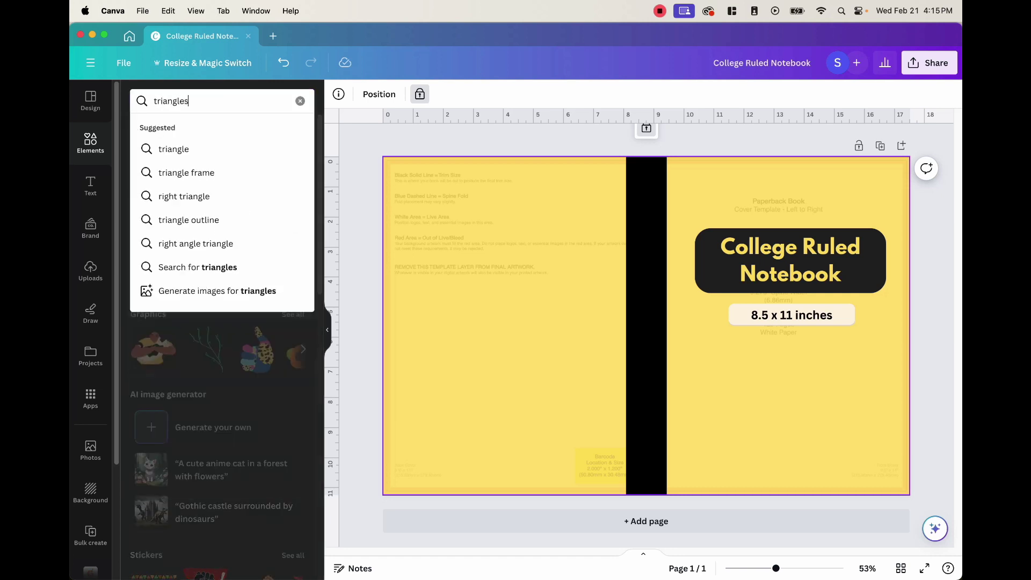
{"action": "left_click", "coordinate": [223, 267]}
{"action": "left_click", "coordinate": [213, 251]}
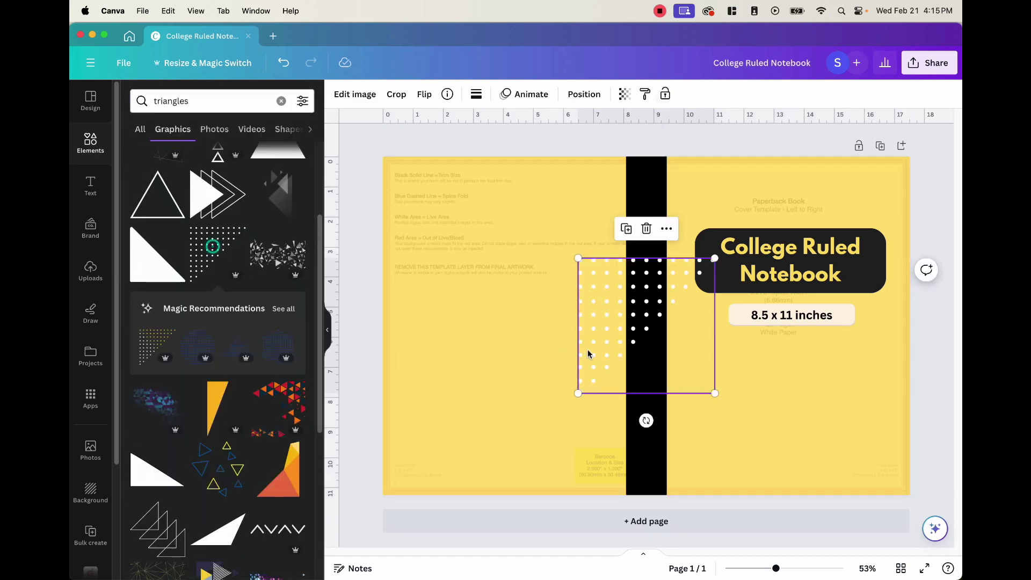
{"action": "left_click_drag", "start_coordinate": [594, 346], "coordinate": [746, 436]}
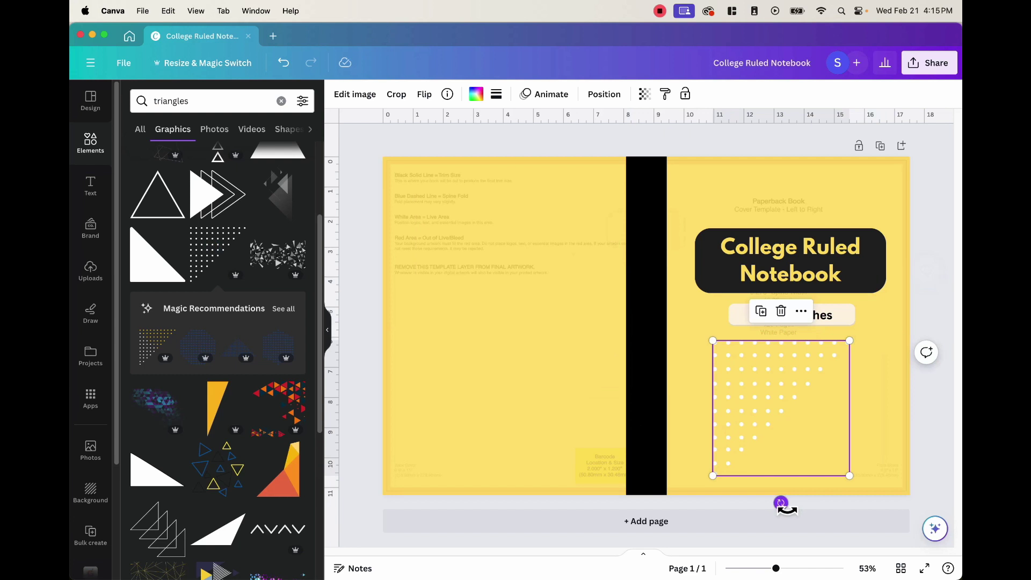
- Fit the dotted triangle into the front cover's upper corner beside the spine at about 4.15 × 4.11 in, behind the title label
{"action": "left_click_drag", "start_coordinate": [771, 392], "coordinate": [723, 205]}
{"action": "left_click_drag", "start_coordinate": [805, 298], "coordinate": [778, 249]}
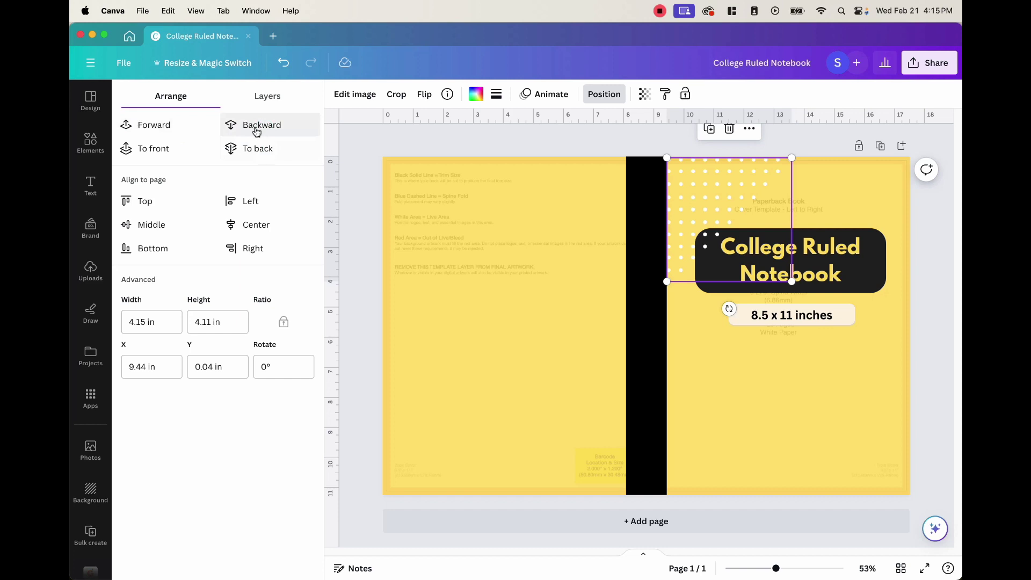
{"action": "left_click", "coordinate": [262, 126]}
{"action": "left_click", "coordinate": [872, 392]}
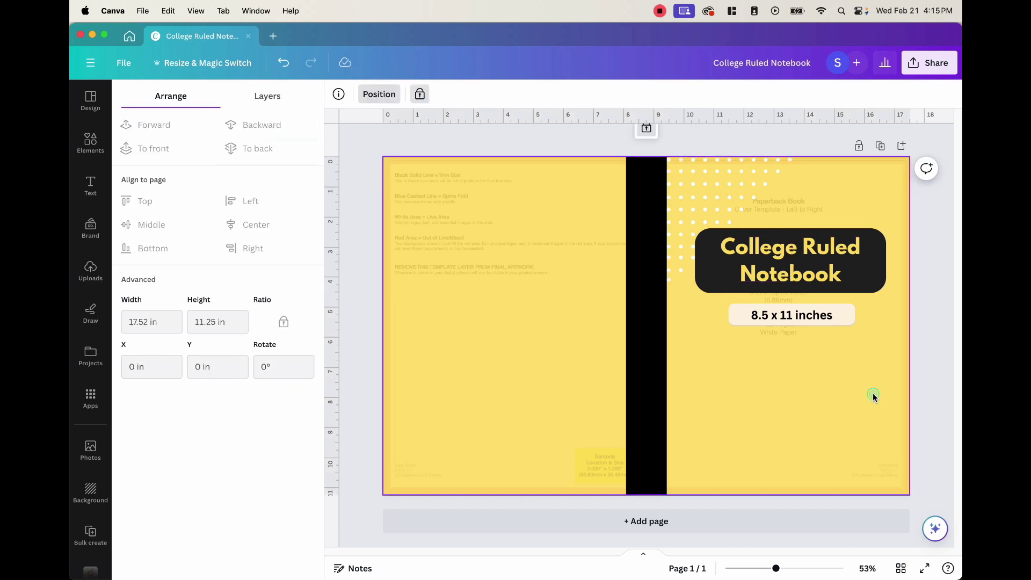
- Recolor the dotted triangle graphic on the front cover black
{"action": "left_click", "coordinate": [723, 177]}
{"action": "left_click", "coordinate": [476, 94]}
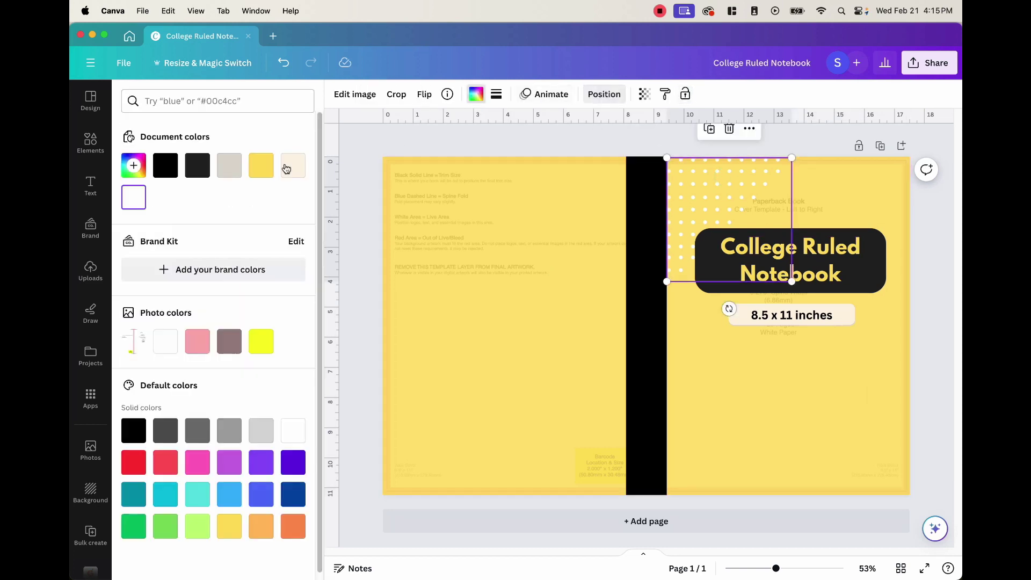
{"action": "left_click", "coordinate": [133, 430]}
{"action": "left_click", "coordinate": [925, 247]}
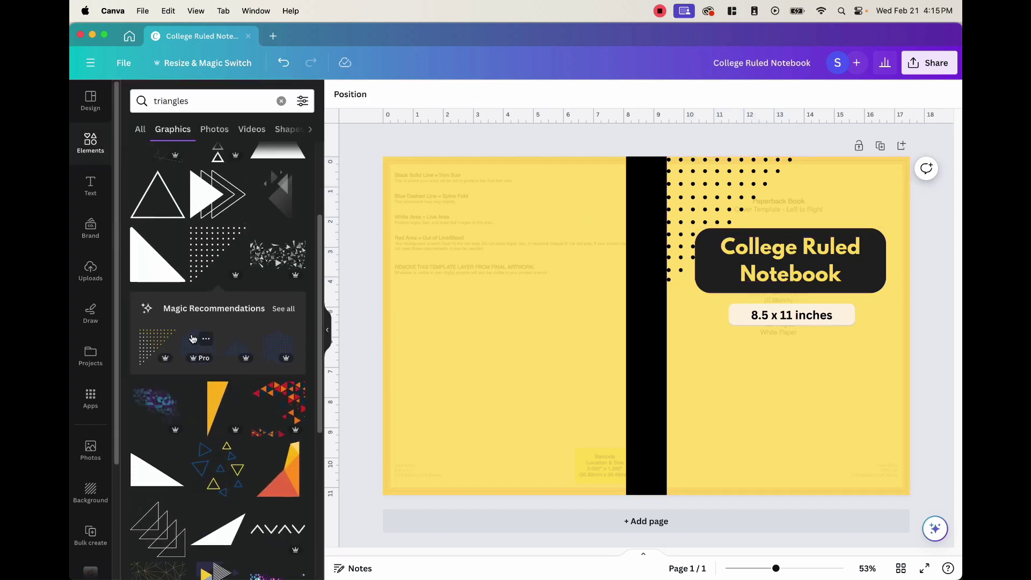
- Add the diagonal-striped triangle graphic, rotate it, and place it at the front cover's lower outer edge with black stripes
{"action": "scroll", "coordinate": [187, 326], "scroll_direction": "down", "scroll_amount": 4}
{"action": "scroll", "coordinate": [202, 363], "scroll_direction": "down", "scroll_amount": 5}
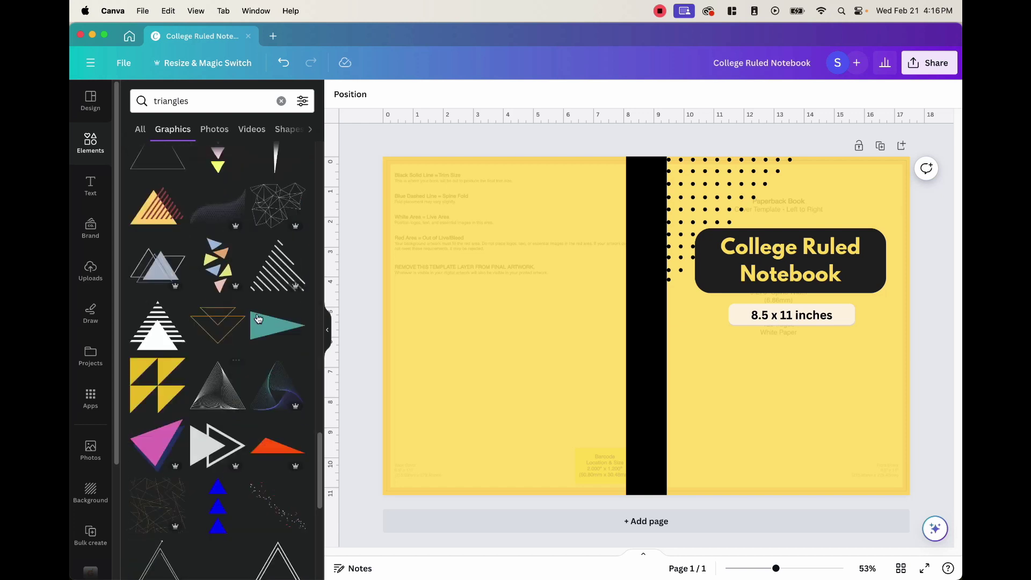
{"action": "left_click", "coordinate": [268, 275]}
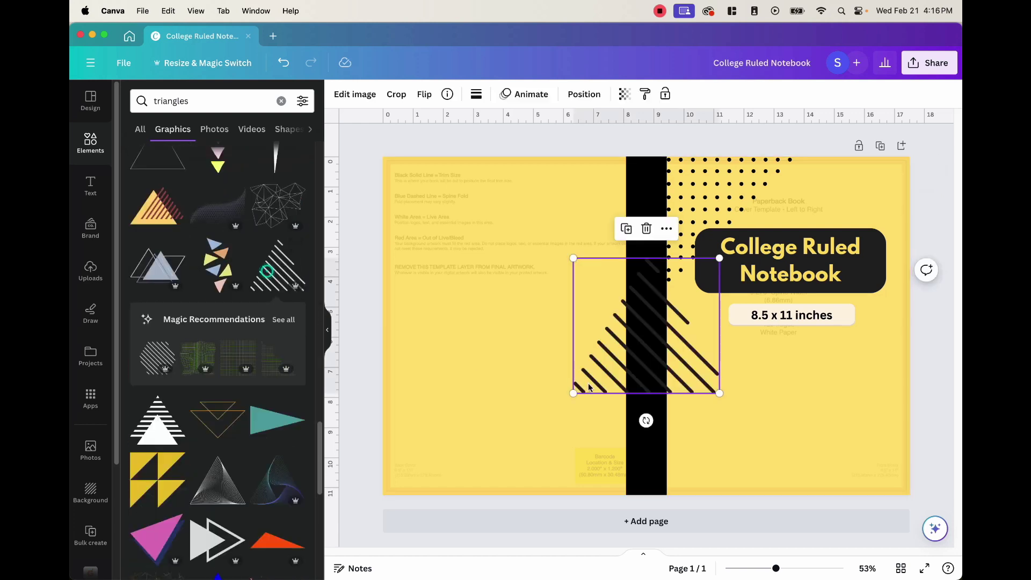
{"action": "left_click_drag", "start_coordinate": [641, 354], "coordinate": [829, 451]}
{"action": "left_click_drag", "start_coordinate": [836, 509], "coordinate": [857, 408]}
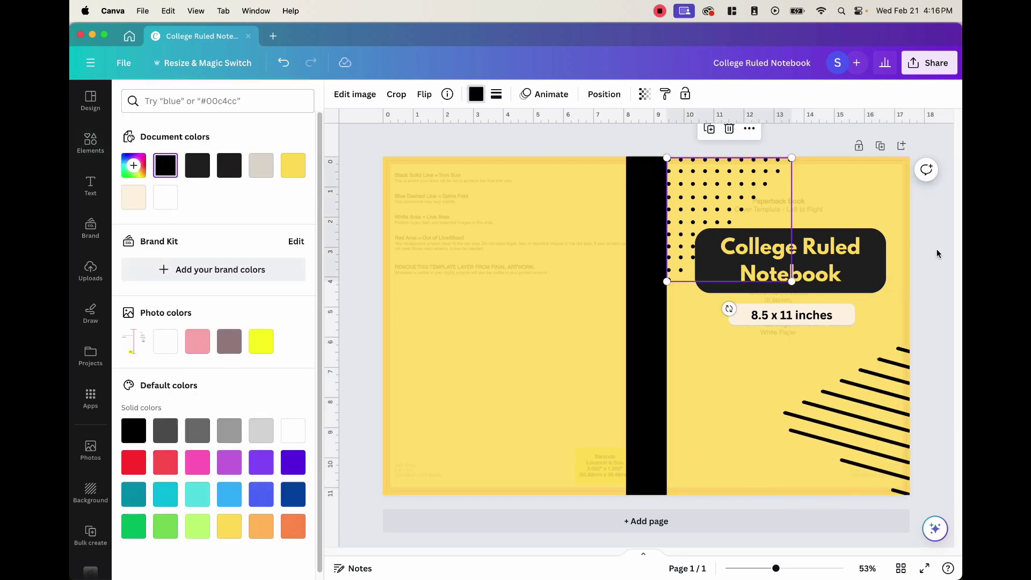
- Move the title label and size bar with their text slightly further down the front cover
{"action": "left_click", "coordinate": [729, 355]}
{"action": "left_click_drag", "start_coordinate": [729, 356], "coordinate": [780, 252]}
{"action": "left_click", "coordinate": [833, 331]}
{"action": "left_click_drag", "start_coordinate": [795, 368], "coordinate": [823, 260]}
{"action": "left_click_drag", "start_coordinate": [823, 260], "coordinate": [825, 279]}
- Enlarge the striped triangle slightly, and enlarge the dotted triangle in the upper corner beside the spine
{"action": "left_click", "coordinate": [870, 406]}
{"action": "left_click_drag", "start_coordinate": [776, 413], "coordinate": [765, 401]}
{"action": "left_click", "coordinate": [699, 239]}
{"action": "left_click_drag", "start_coordinate": [796, 285], "coordinate": [818, 308]}
{"action": "left_click", "coordinate": [938, 240]}
- Search the elements for triangles again and add the solid right triangle graphic to the cover
{"action": "scroll", "coordinate": [159, 368], "scroll_direction": "down", "scroll_amount": 10}
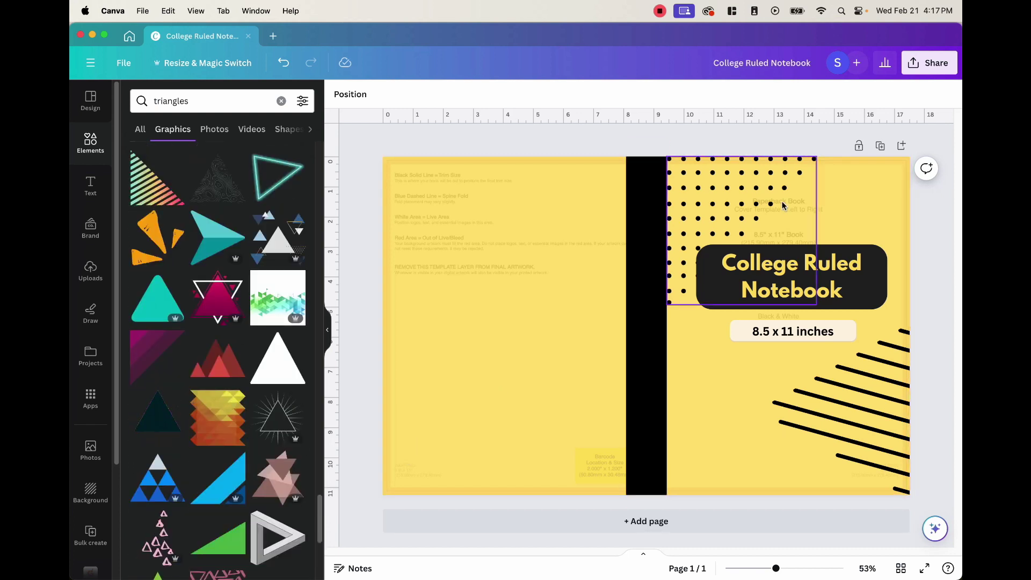
{"action": "left_click", "coordinate": [799, 183]}
{"action": "key", "text": "Escape"}
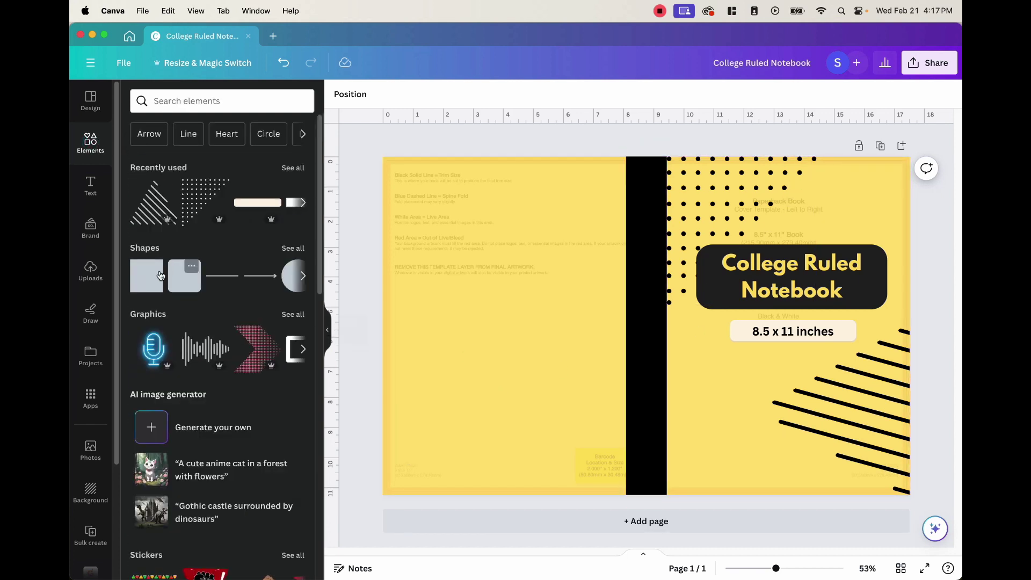
{"action": "left_click", "coordinate": [218, 102]}
{"action": "type", "text": "trian"}
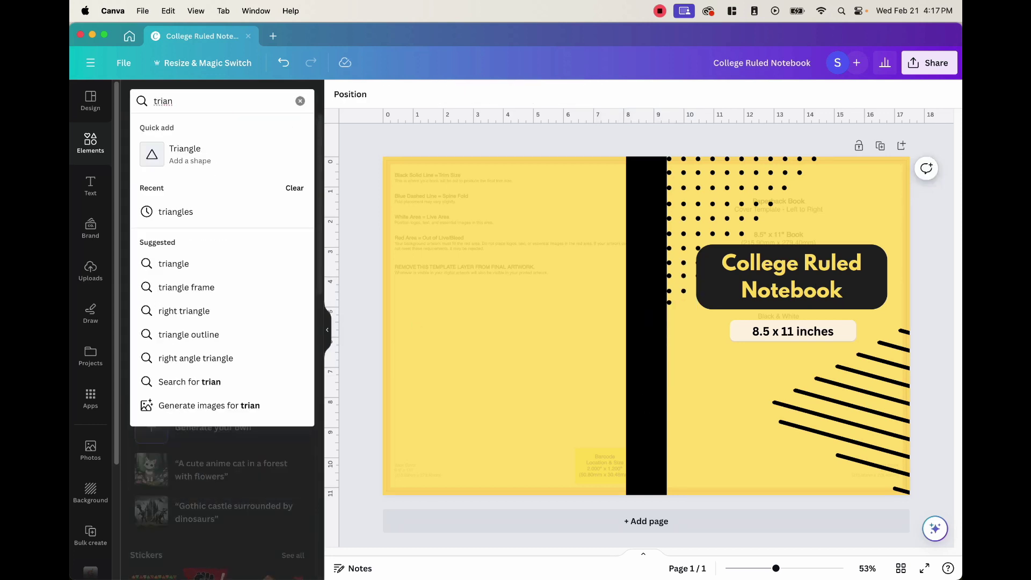
{"action": "type", "text": "le"}
{"action": "key", "text": "Return"}
{"action": "left_click", "coordinate": [145, 299]}
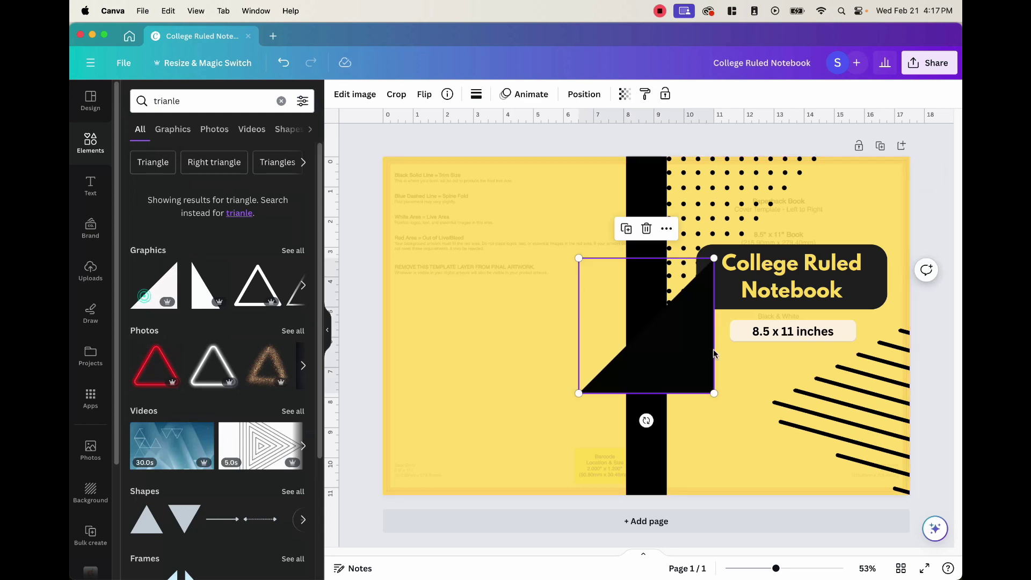
- Rotate the solid triangle 180° and enlarge it to fill the front cover's upper corner beside the spine
{"action": "left_click_drag", "start_coordinate": [649, 421], "coordinate": [647, 247]}
{"action": "left_click_drag", "start_coordinate": [645, 284], "coordinate": [726, 178]}
{"action": "left_click_drag", "start_coordinate": [796, 286], "coordinate": [835, 330]}
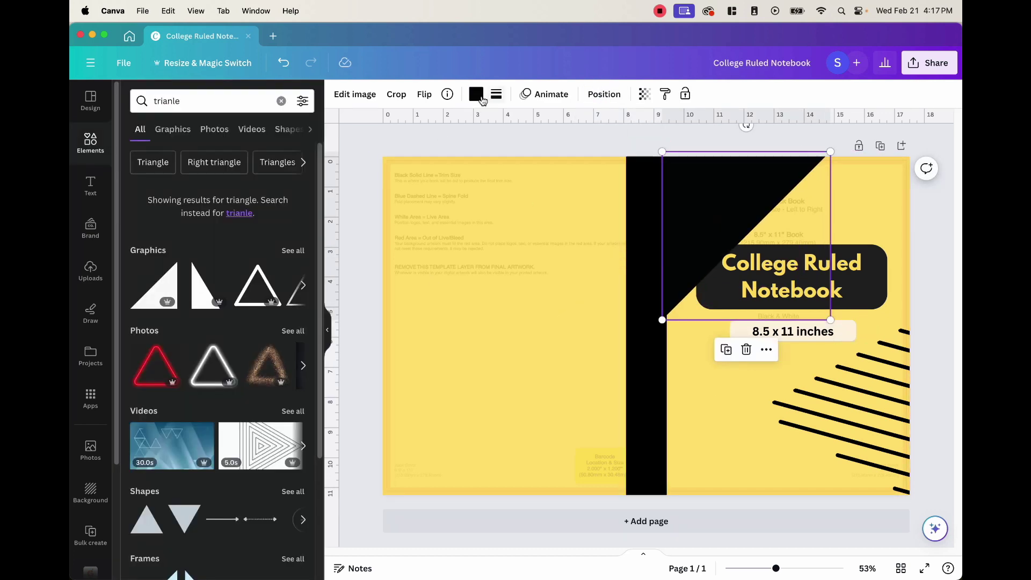
- Color the corner triangle black, and move the locked cover template layer beneath the yellow background
{"action": "left_click", "coordinate": [475, 94]}
{"action": "left_click", "coordinate": [230, 166]}
{"action": "left_click", "coordinate": [260, 166]}
{"action": "left_click", "coordinate": [839, 167]}
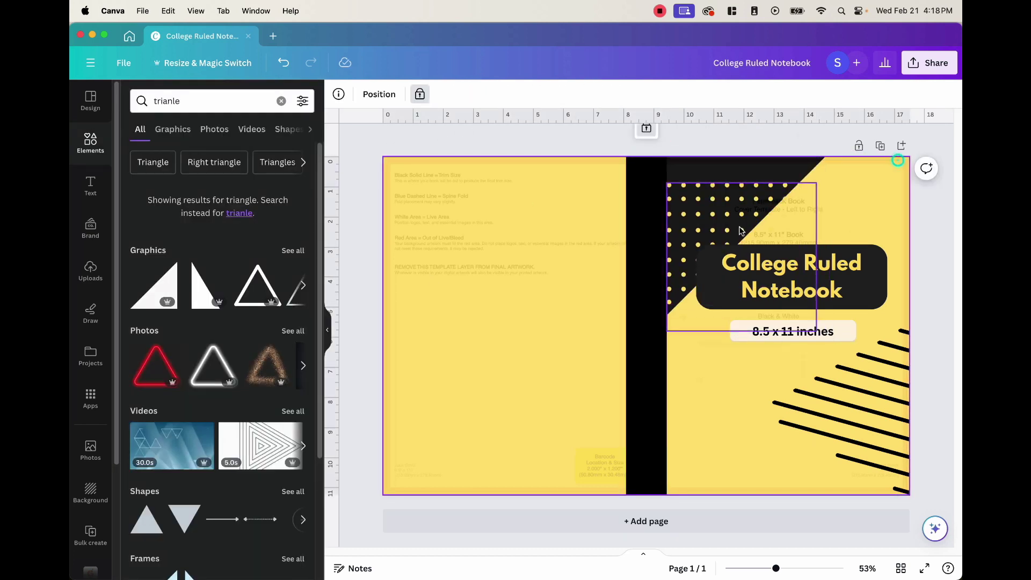
{"action": "left_click", "coordinate": [379, 94]}
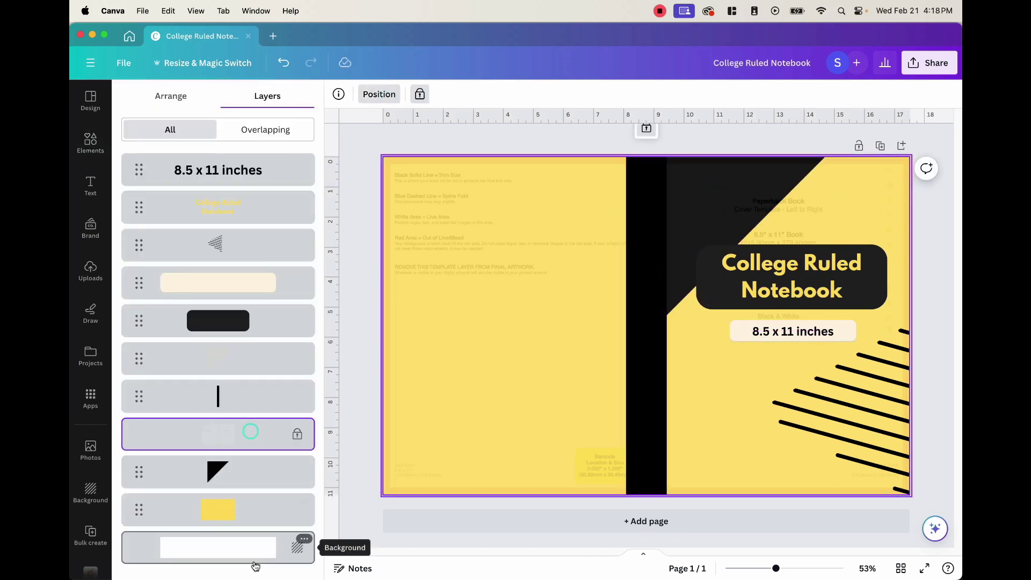
{"action": "left_click_drag", "start_coordinate": [267, 435], "coordinate": [267, 510]}
- Color the corner dots the cover's yellow over the black triangle, and make the title label solid black
{"action": "left_click", "coordinate": [704, 204]}
{"action": "left_click_drag", "start_coordinate": [924, 230], "coordinate": [740, 206]}
{"action": "left_click", "coordinate": [714, 280]}
{"action": "left_click", "coordinate": [397, 94]}
{"action": "left_click", "coordinate": [230, 166]}
- Move the title label and size bar with their text down, clear of the corner triangle
{"action": "left_click_drag", "start_coordinate": [803, 279], "coordinate": [801, 318]}
{"action": "left_click", "coordinate": [702, 431]}
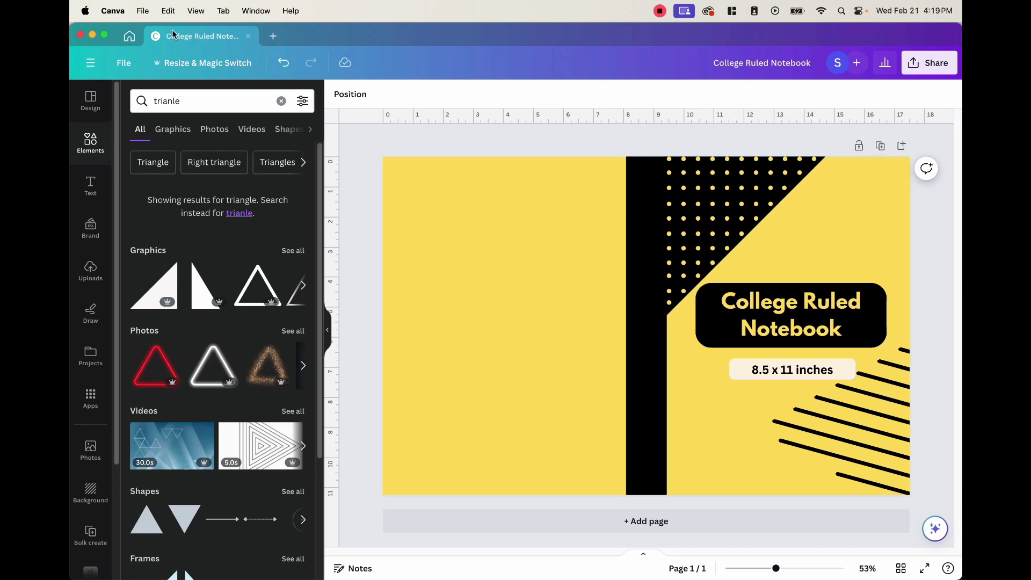
- Create a new custom-size design measuring 8.5 × 11 in for the notebook interior
{"action": "left_click", "coordinate": [127, 37]}
{"action": "left_click_drag", "start_coordinate": [698, 179], "coordinate": [668, 181]}
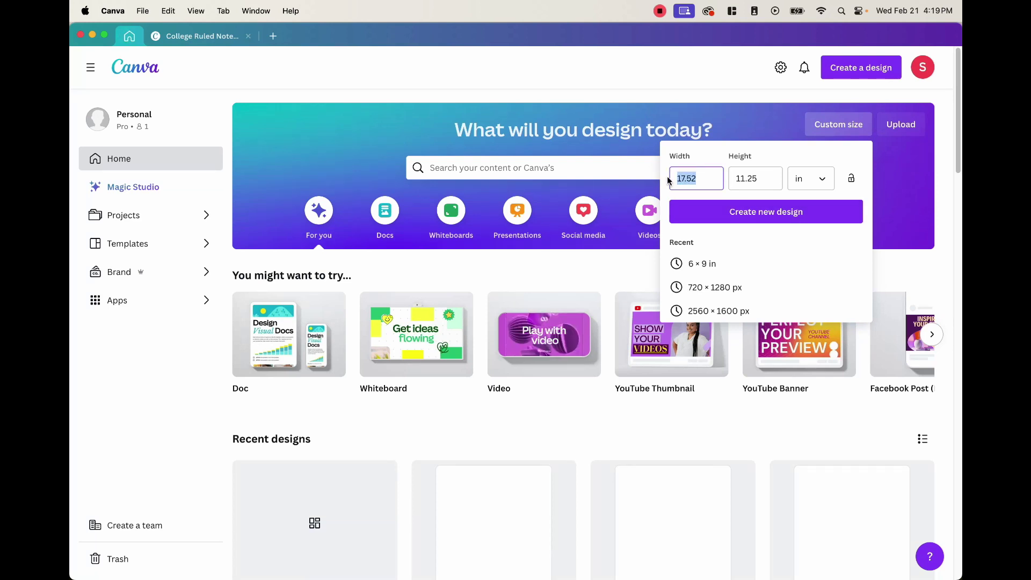
{"action": "type", "text": "8.5"}
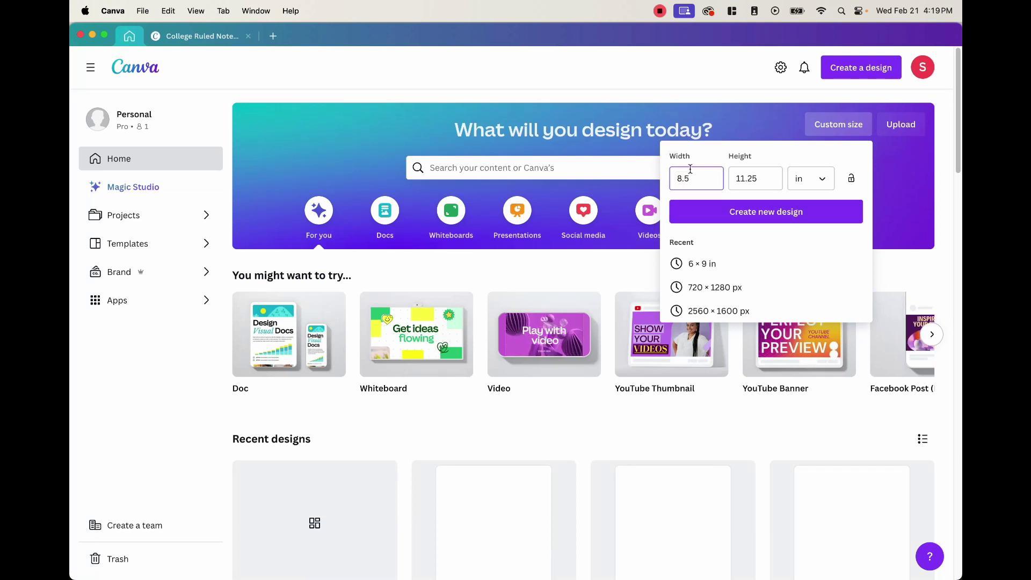
{"action": "left_click", "coordinate": [748, 179]}
{"action": "left_click_drag", "start_coordinate": [744, 179], "coordinate": [762, 179]}
{"action": "key", "text": "BackSpace"}
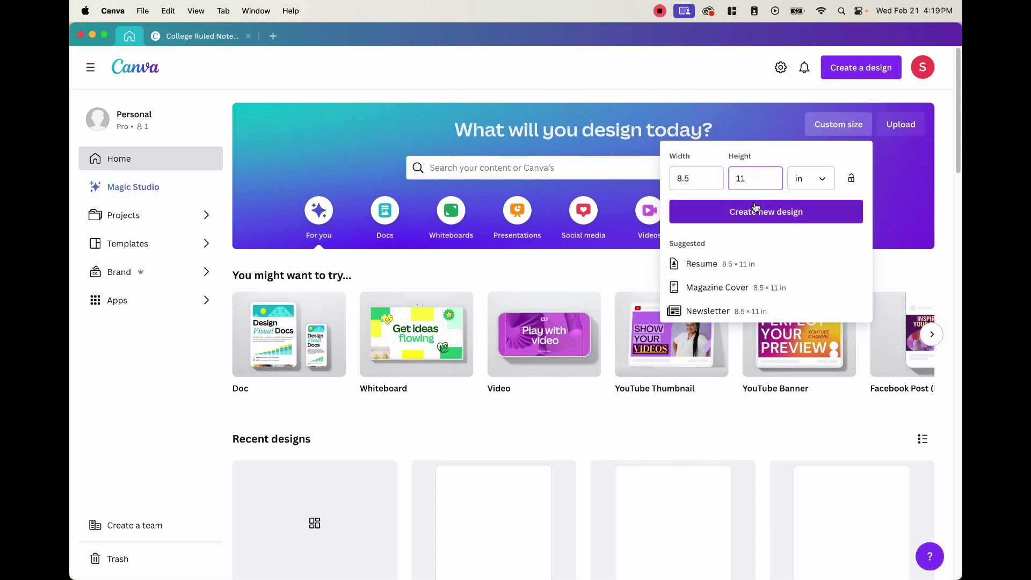
{"action": "left_click", "coordinate": [791, 217]}
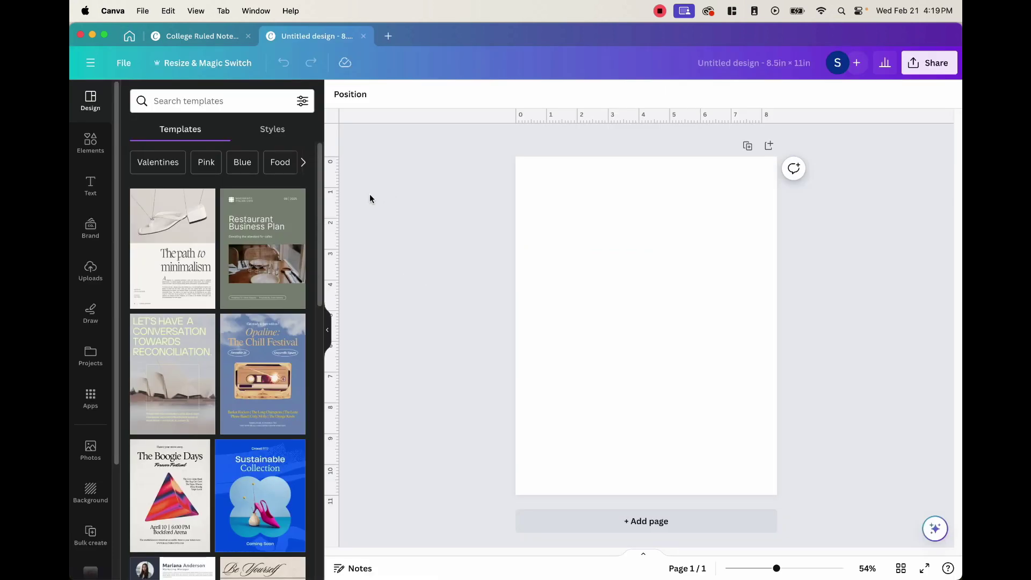
- Hide the template list beside the blank page and check that rulers and guides are enabled in the view settings
{"action": "left_click", "coordinate": [327, 331]}
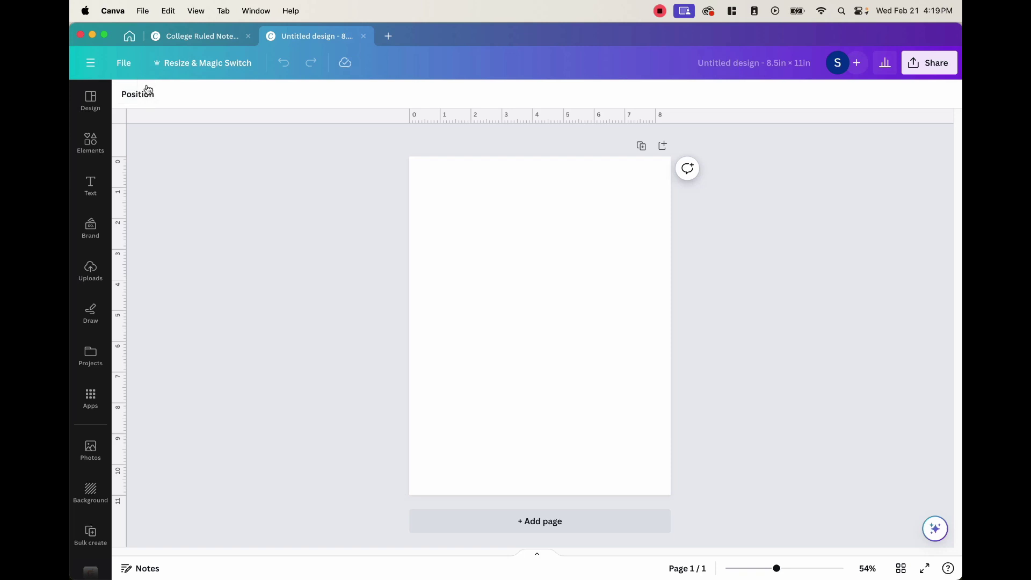
{"action": "left_click", "coordinate": [127, 65]}
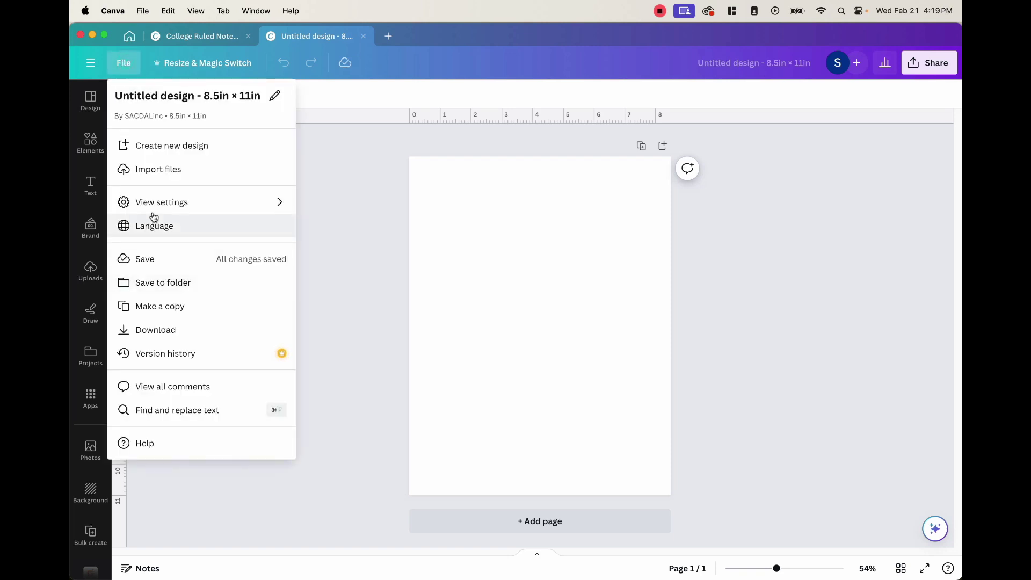
{"action": "mouse_move", "coordinate": [155, 209]}
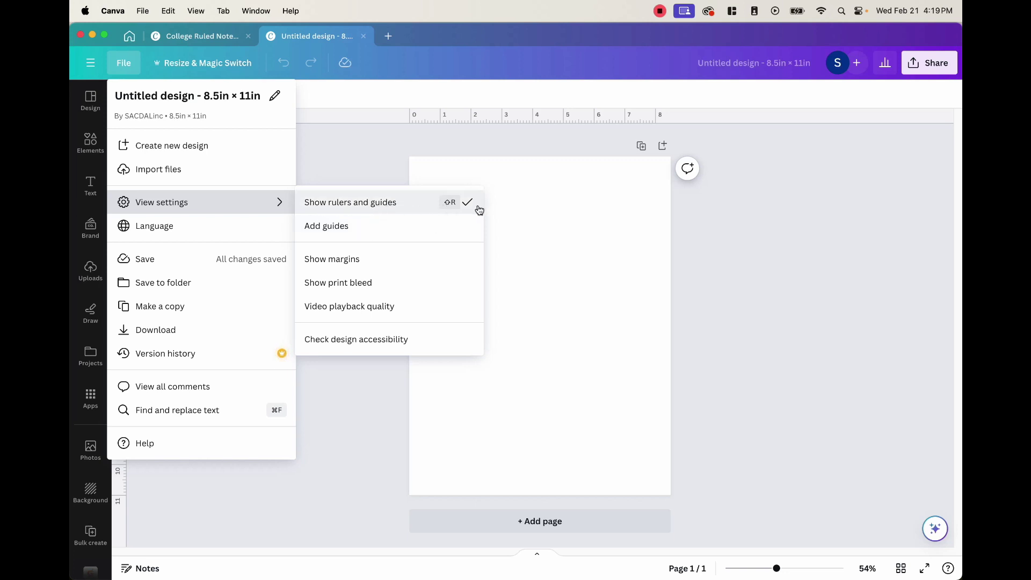
{"action": "left_click", "coordinate": [550, 144]}
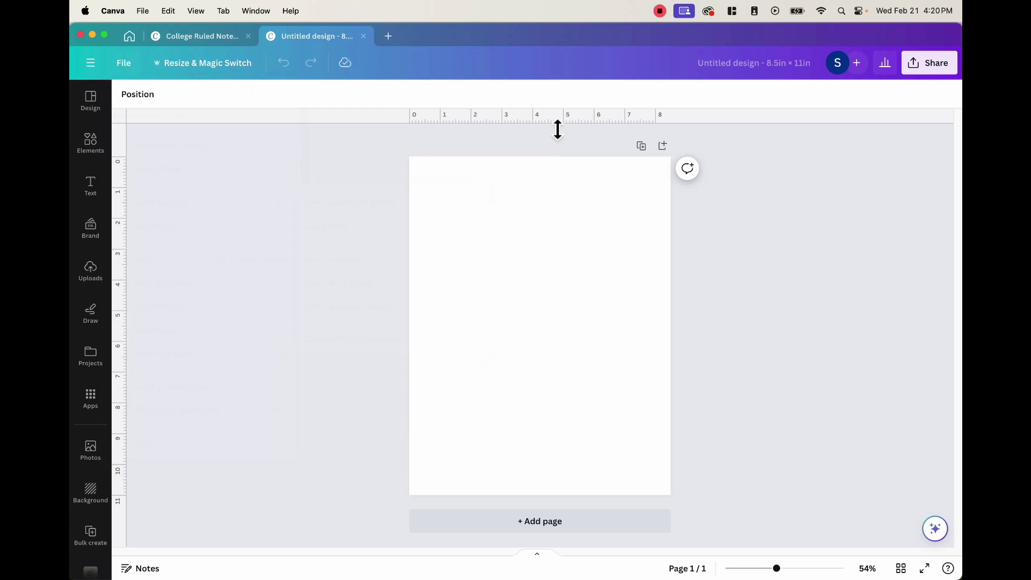
- Place a horizontal guide about 1.5 in below the top edge of the blank page
{"action": "left_click_drag", "start_coordinate": [385, 121], "coordinate": [569, 269]}
{"action": "left_click_drag", "start_coordinate": [618, 291], "coordinate": [617, 289]}
{"action": "left_click_drag", "start_coordinate": [677, 318], "coordinate": [679, 319]}
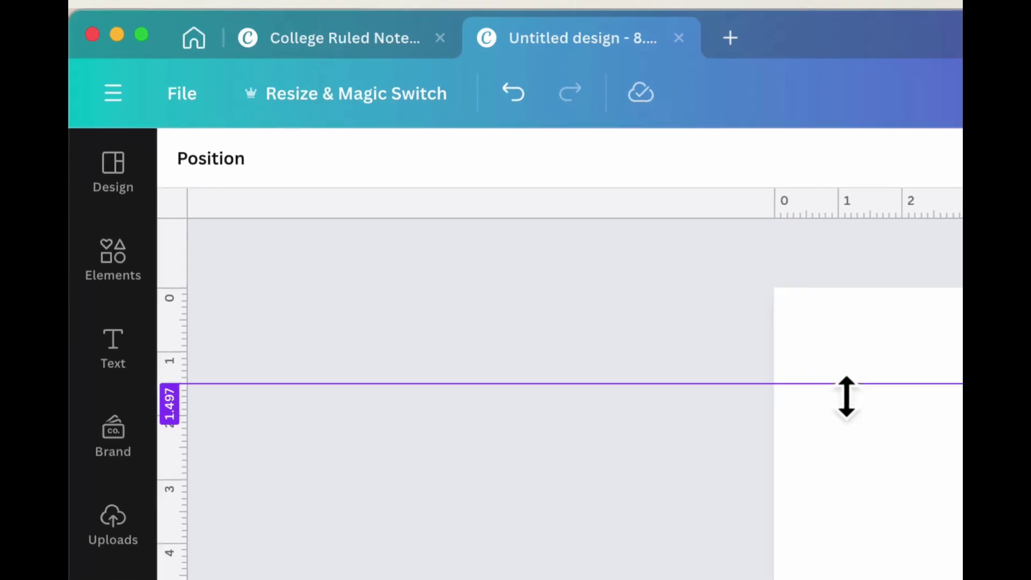
{"action": "left_click_drag", "start_coordinate": [849, 397], "coordinate": [428, 212]}
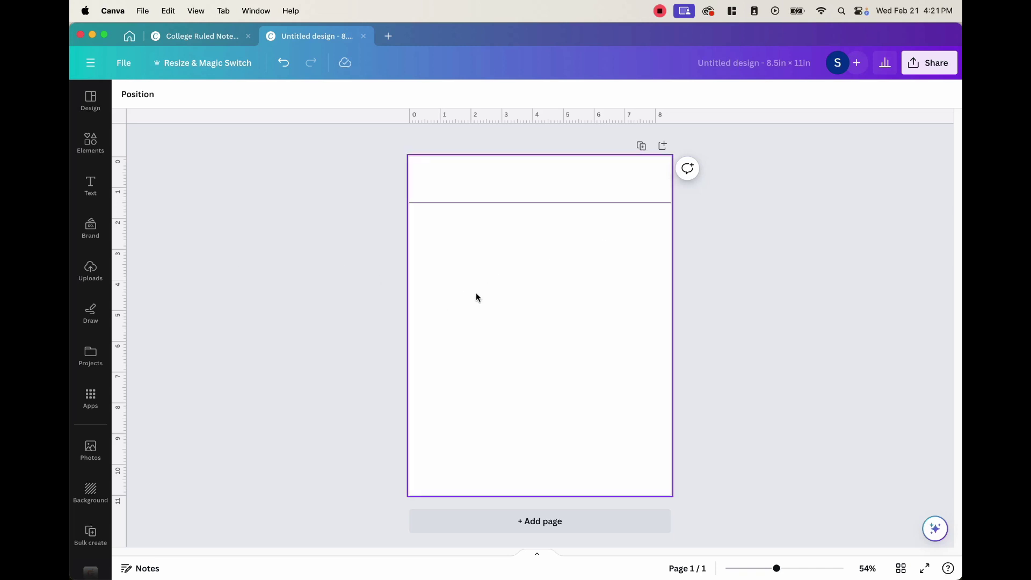
- Search the elements for "line" and add a plain straight line to the page
{"action": "left_click", "coordinate": [99, 152]}
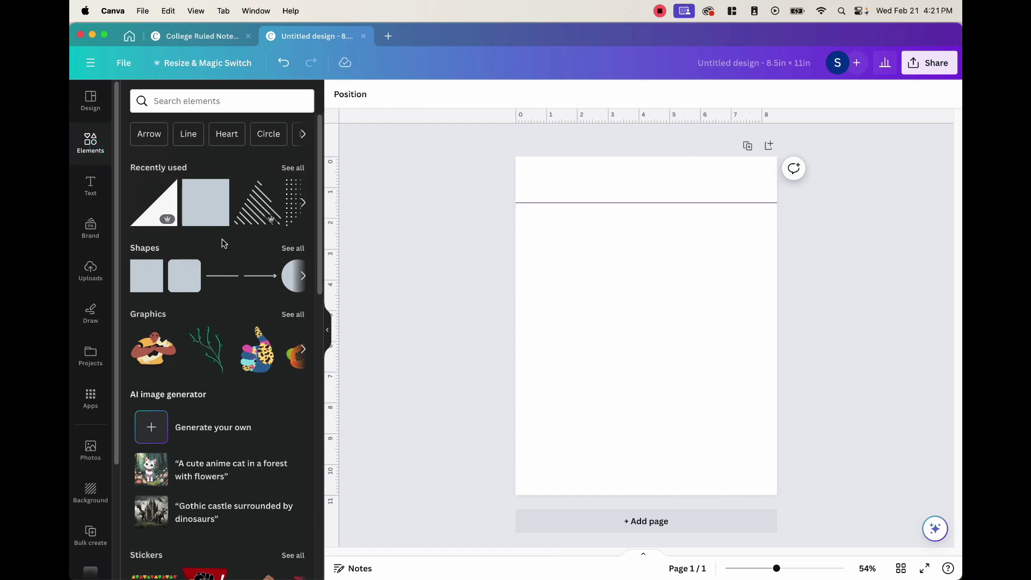
{"action": "left_click", "coordinate": [198, 101]}
{"action": "type", "text": "line"}
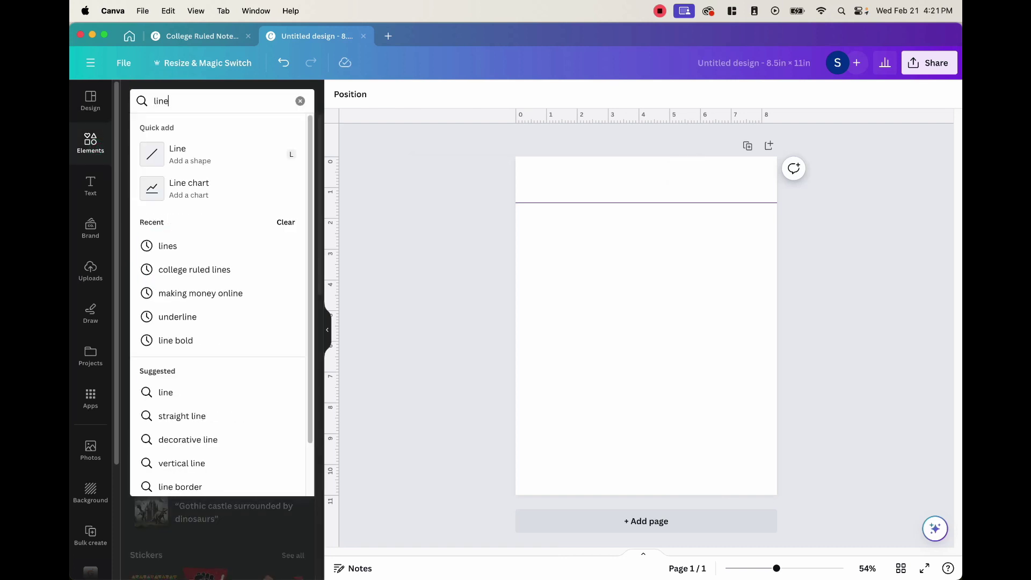
{"action": "key", "text": "Return"}
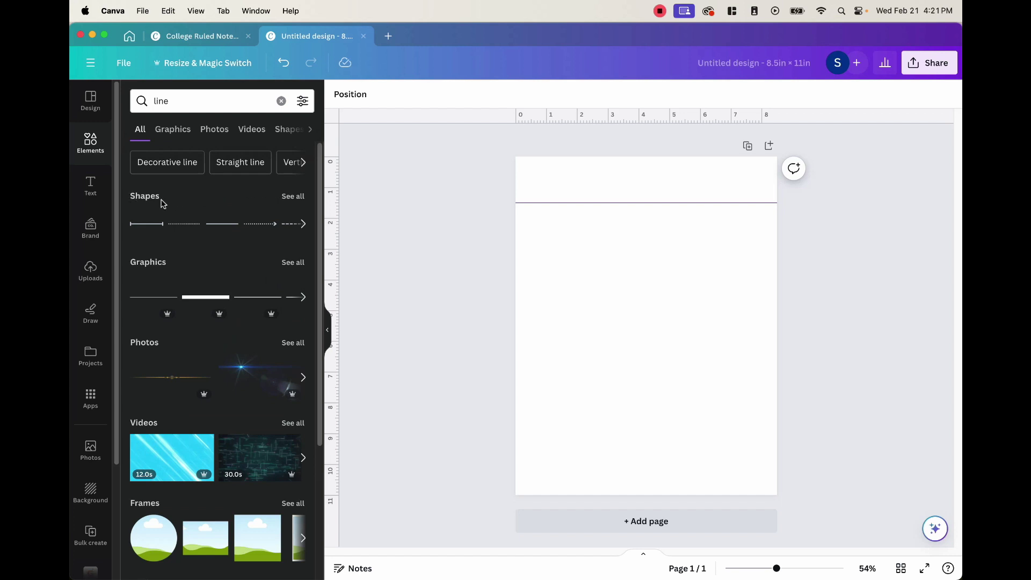
{"action": "left_click", "coordinate": [226, 225]}
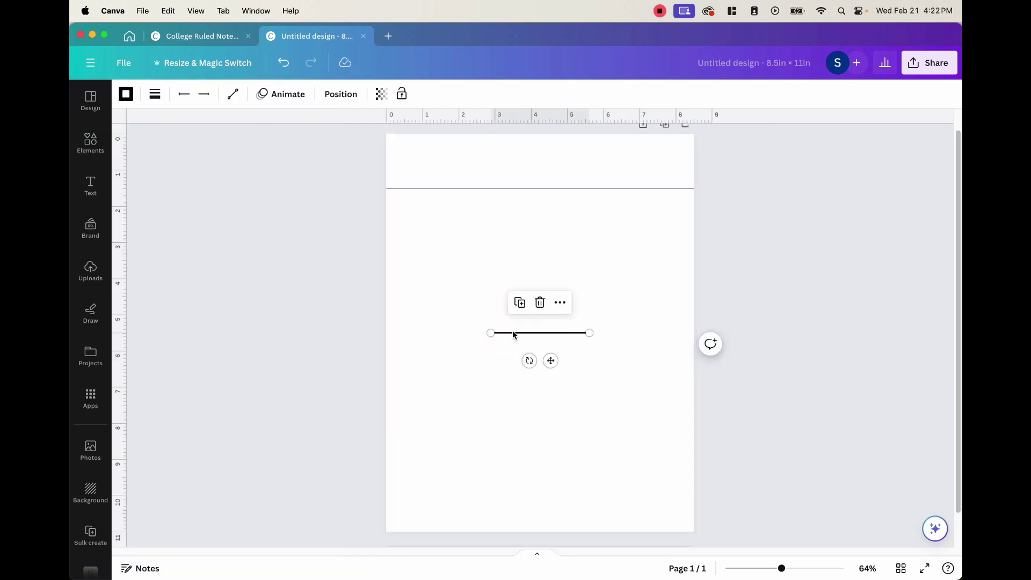
- Set the weight of the straight line to 1
{"action": "left_click", "coordinate": [156, 94]}
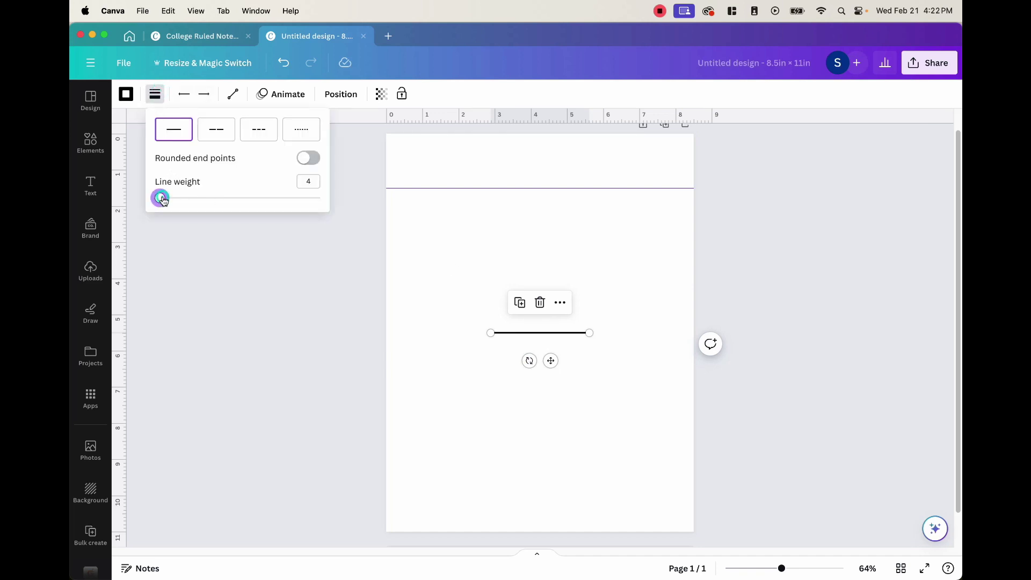
{"action": "left_click_drag", "start_coordinate": [161, 199], "coordinate": [154, 199]}
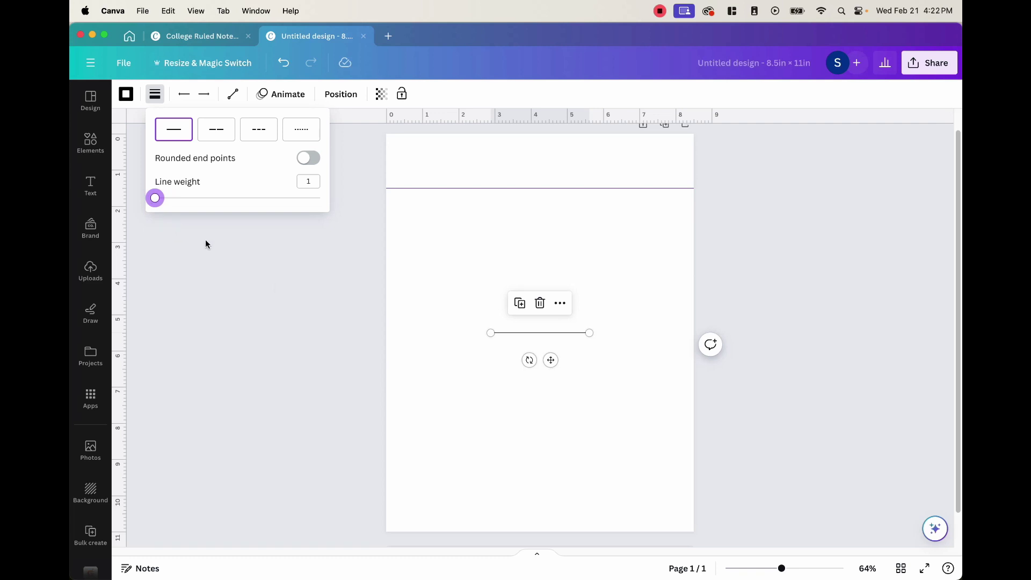
{"action": "left_click", "coordinate": [558, 339]}
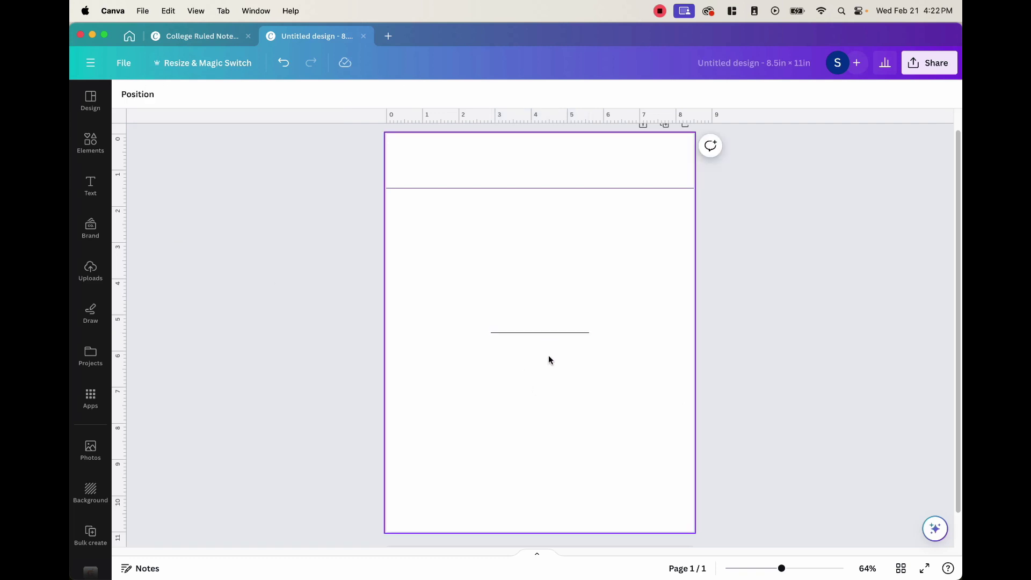
{"action": "left_click", "coordinate": [537, 335]}
{"action": "left_click", "coordinate": [566, 394]}
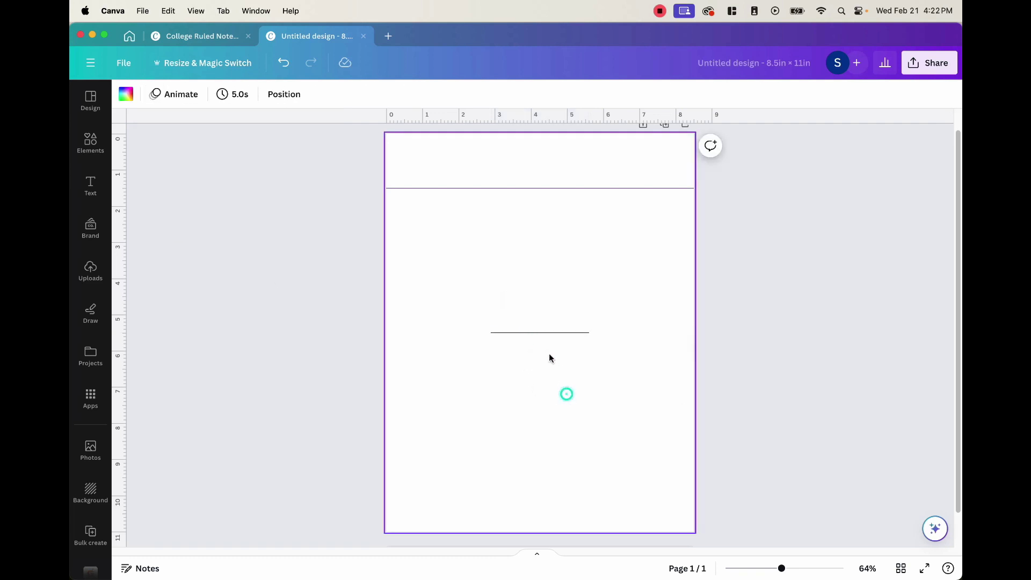
{"action": "left_click", "coordinate": [547, 339]}
{"action": "left_click", "coordinate": [564, 373]}
{"action": "left_click", "coordinate": [556, 334]}
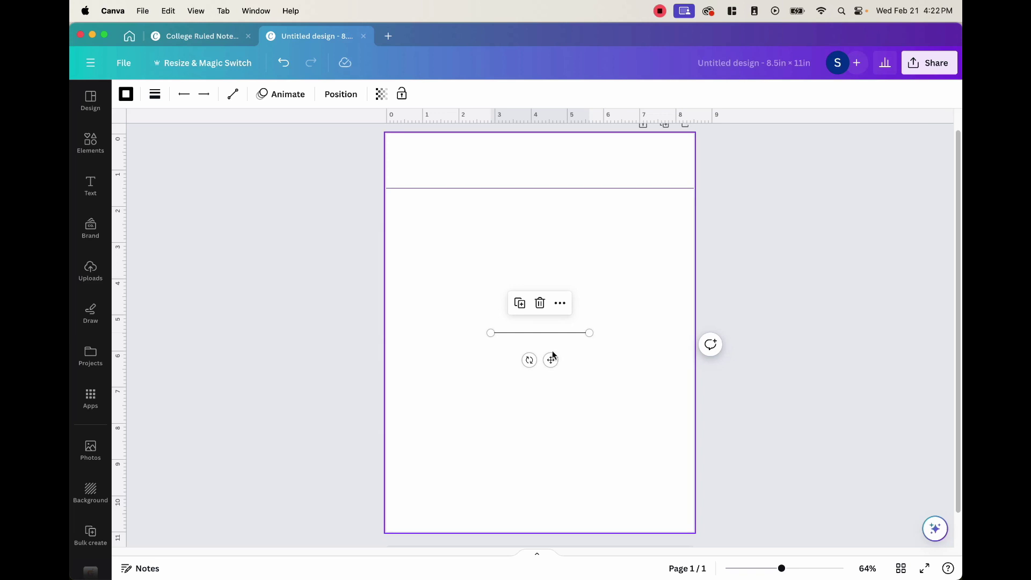
- Change the line's color to light gray
{"action": "left_click", "coordinate": [125, 101]}
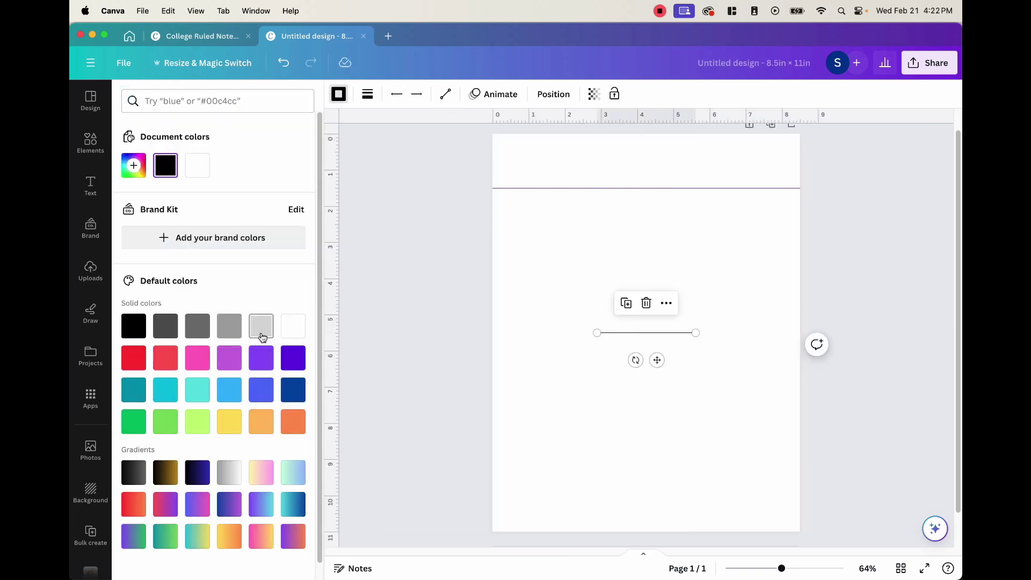
{"action": "left_click", "coordinate": [263, 336]}
{"action": "left_click", "coordinate": [591, 379]}
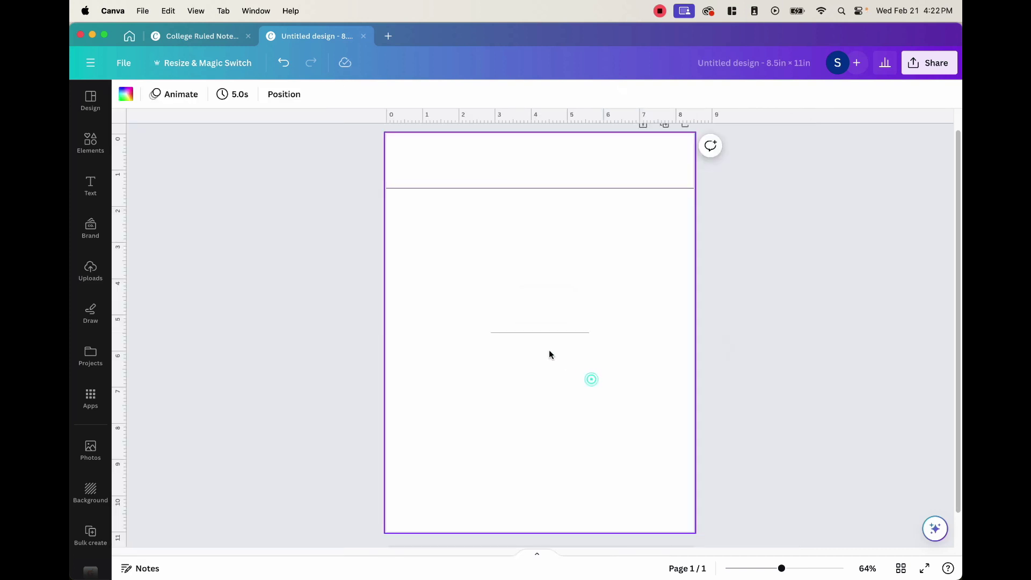
- Stretch the gray line past both sides of the page and move it up to the page's top edge
{"action": "left_click", "coordinate": [530, 332]}
{"action": "left_click_drag", "start_coordinate": [491, 333], "coordinate": [374, 335]}
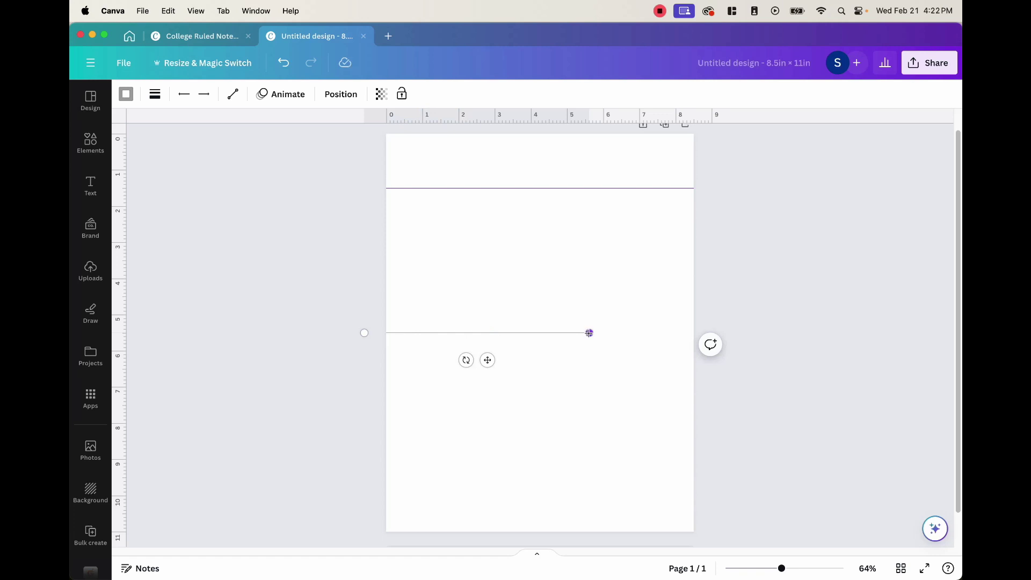
{"action": "left_click_drag", "start_coordinate": [590, 333], "coordinate": [714, 334]}
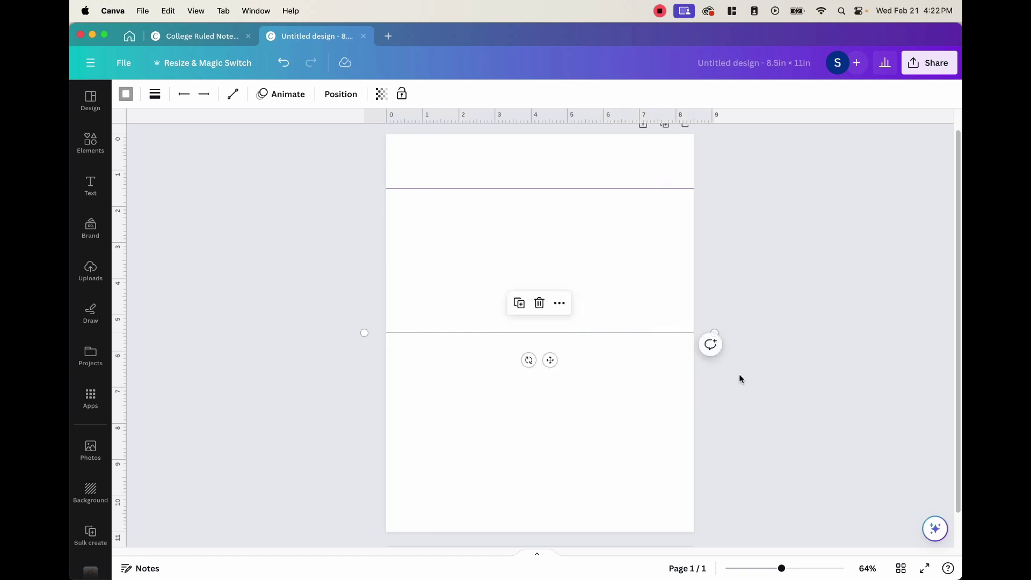
{"action": "left_click_drag", "start_coordinate": [570, 339], "coordinate": [570, 136]}
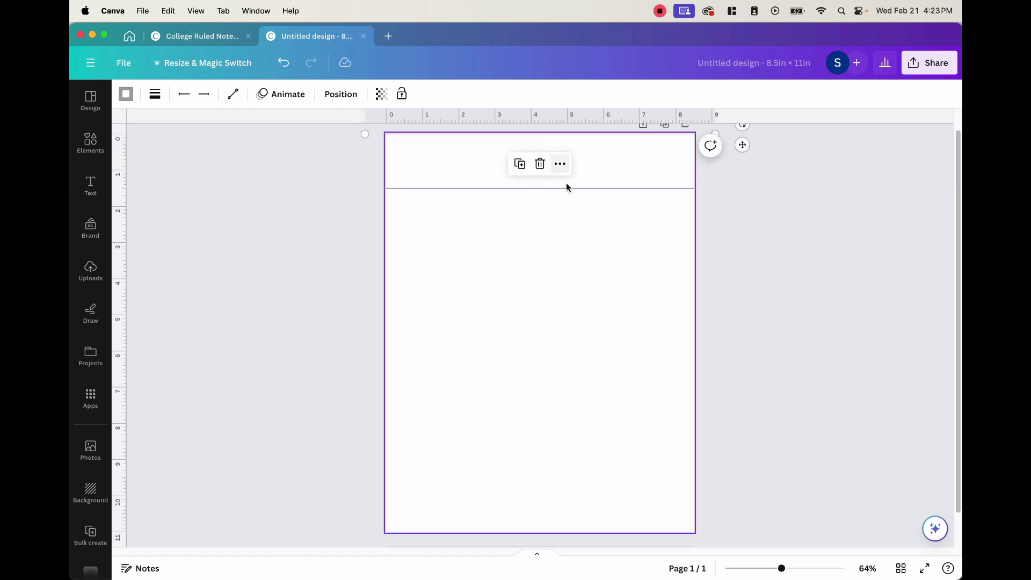
{"action": "left_click", "coordinate": [300, 142]}
{"action": "left_click", "coordinate": [410, 134]}
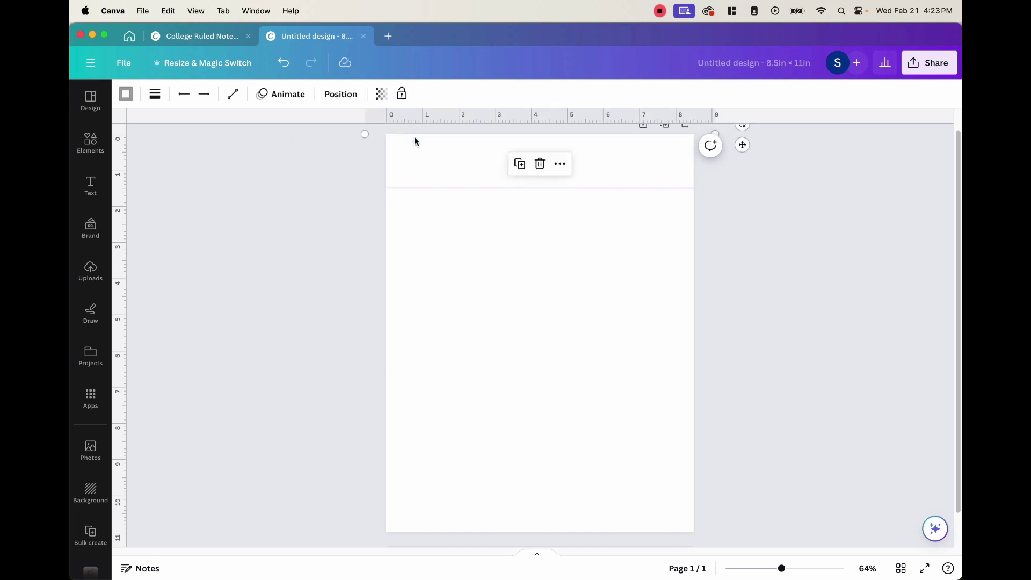
{"action": "left_click", "coordinate": [349, 159]}
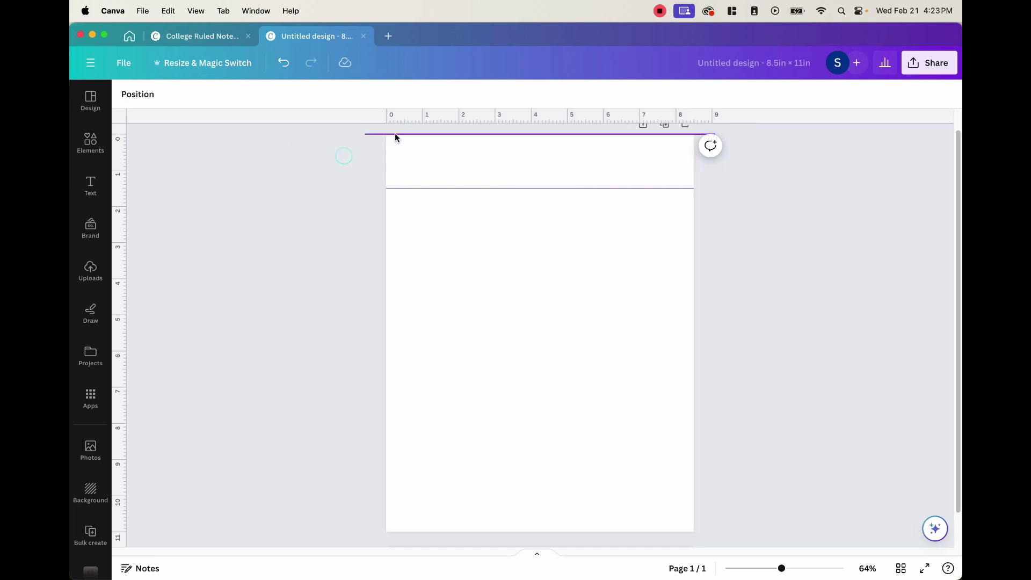
- Duplicate the line at the top edge and align the copy with a new horizontal guide at about 0.286 in
{"action": "left_click", "coordinate": [395, 134]}
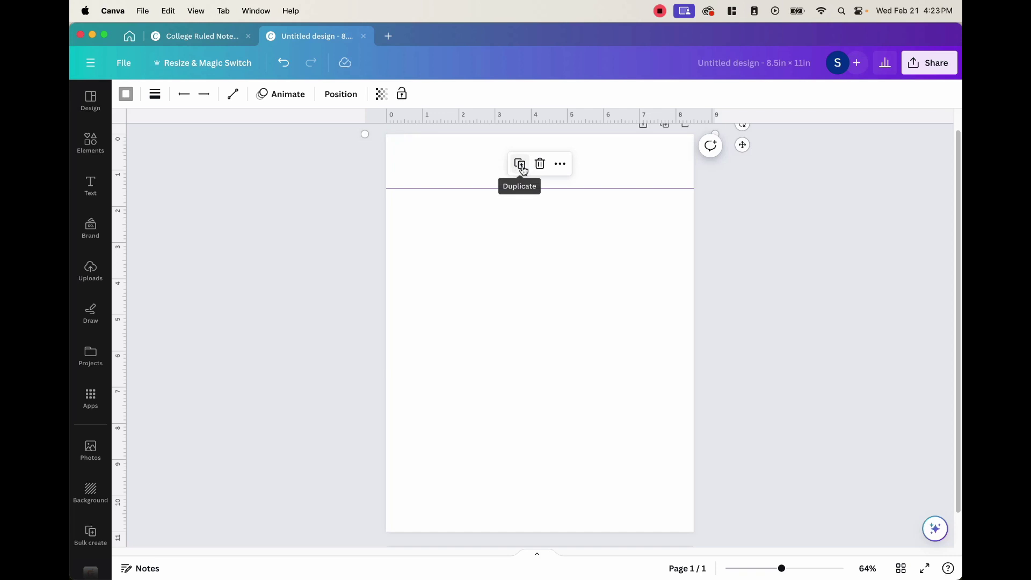
{"action": "left_click", "coordinate": [519, 163]}
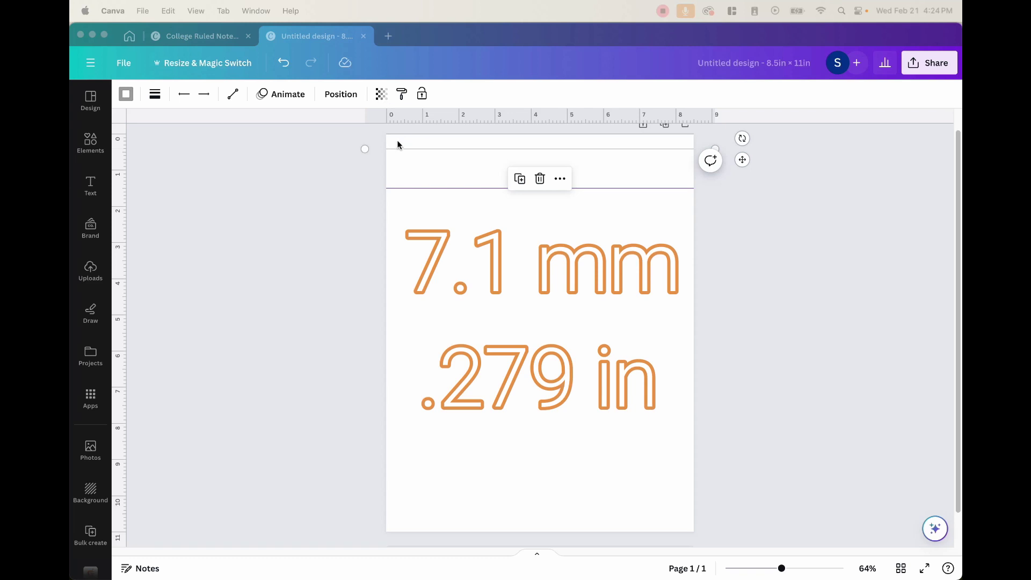
{"action": "left_click", "coordinate": [332, 112]}
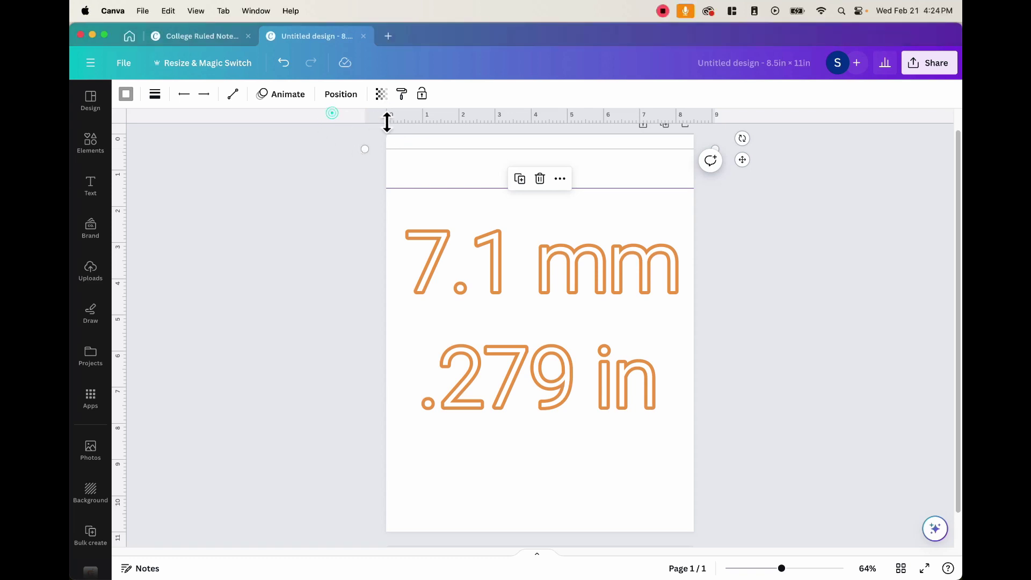
{"action": "left_click_drag", "start_coordinate": [402, 121], "coordinate": [427, 166]}
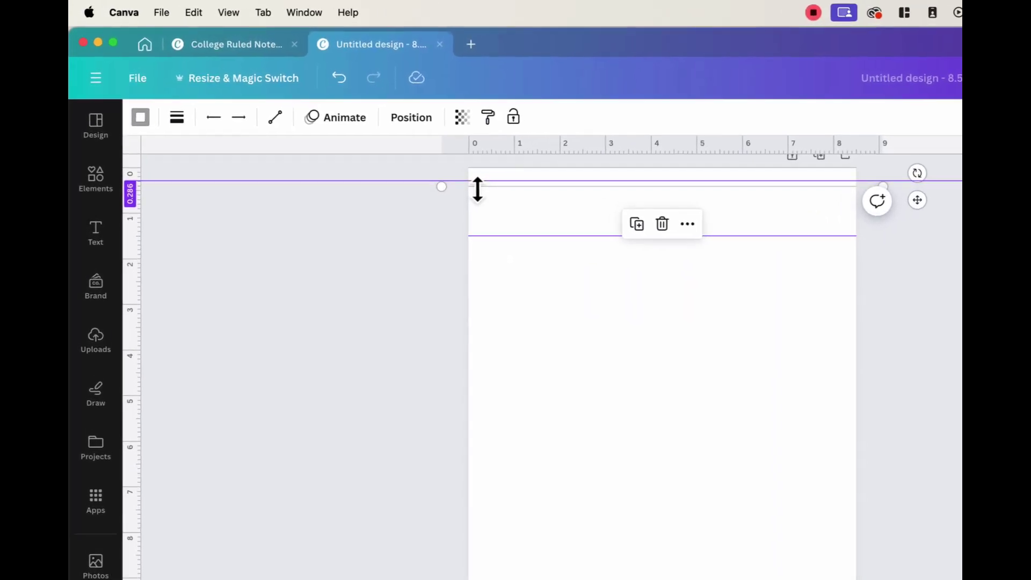
{"action": "left_click_drag", "start_coordinate": [478, 189], "coordinate": [477, 189]}
{"action": "left_click_drag", "start_coordinate": [544, 219], "coordinate": [544, 218]}
{"action": "left_click_drag", "start_coordinate": [637, 261], "coordinate": [639, 258]}
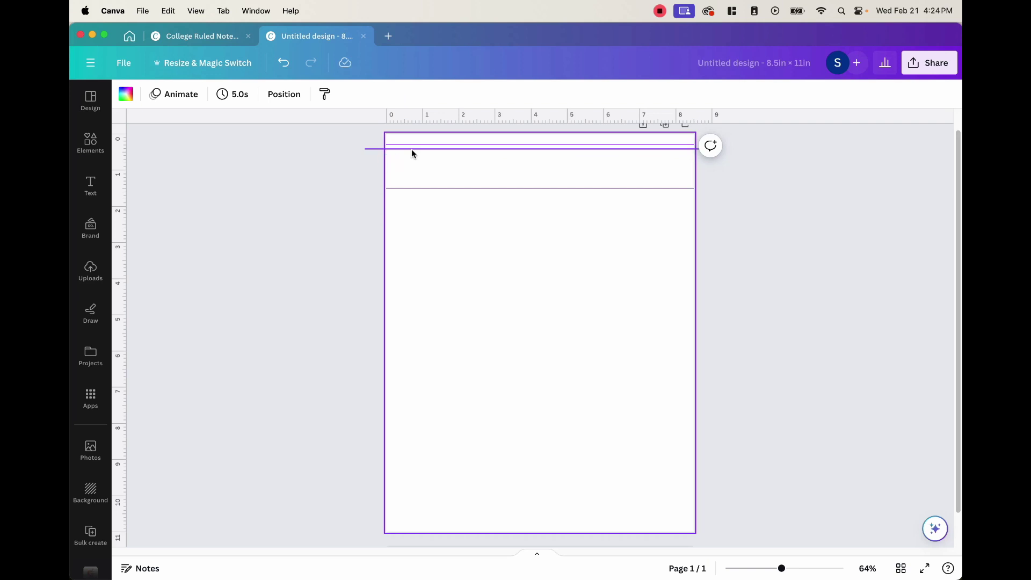
{"action": "left_click", "coordinate": [411, 154]}
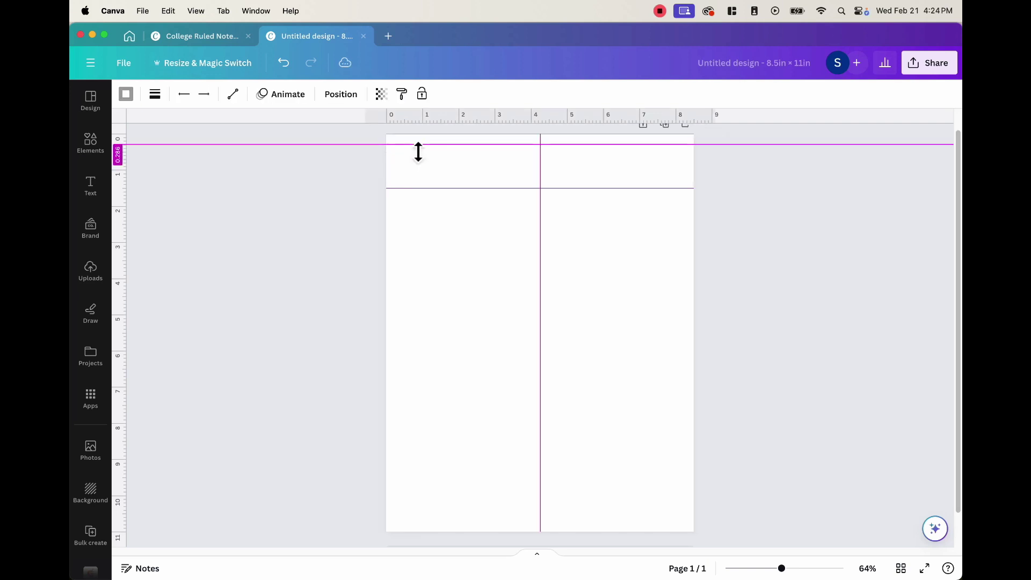
{"action": "left_click", "coordinate": [401, 168]}
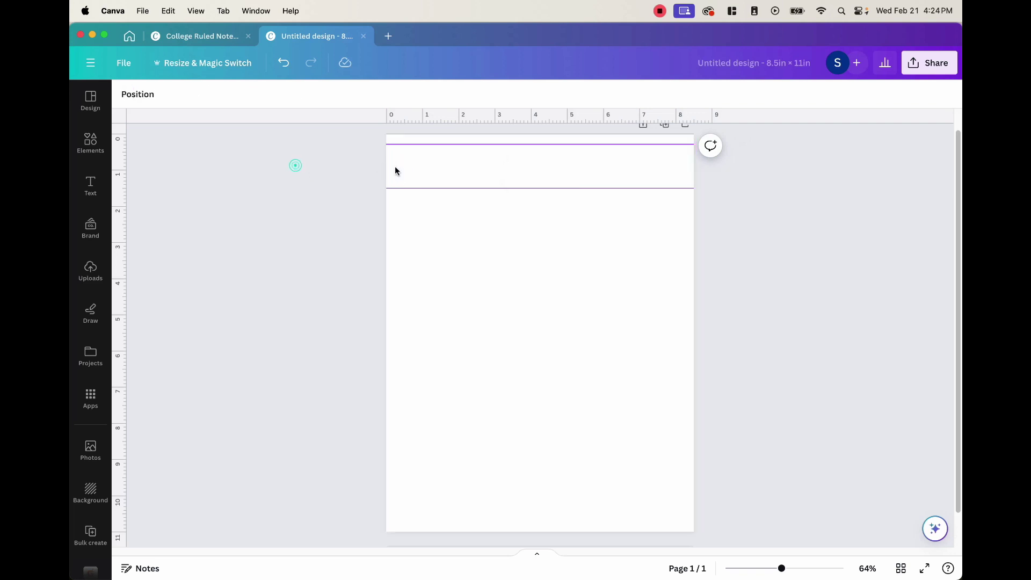
- Duplicate the two lines together, align the copied pair's upper line with the 0.286 in guide, and remove that guide
{"action": "left_click", "coordinate": [412, 160]}
{"action": "left_click", "coordinate": [416, 135], "text": "shift"}
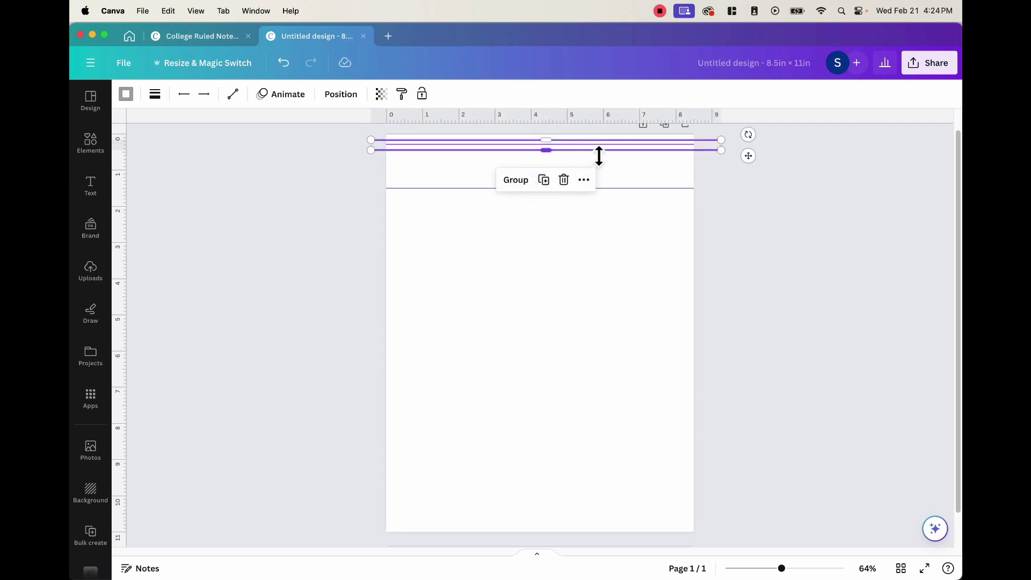
{"action": "left_click_drag", "start_coordinate": [749, 155], "coordinate": [747, 179]}
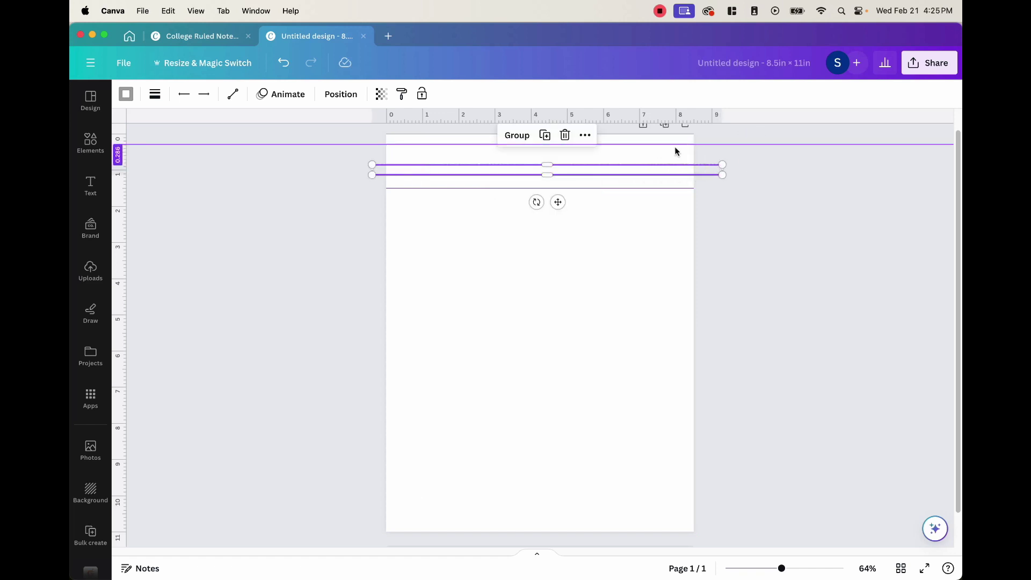
{"action": "left_click_drag", "start_coordinate": [558, 202], "coordinate": [539, 183]}
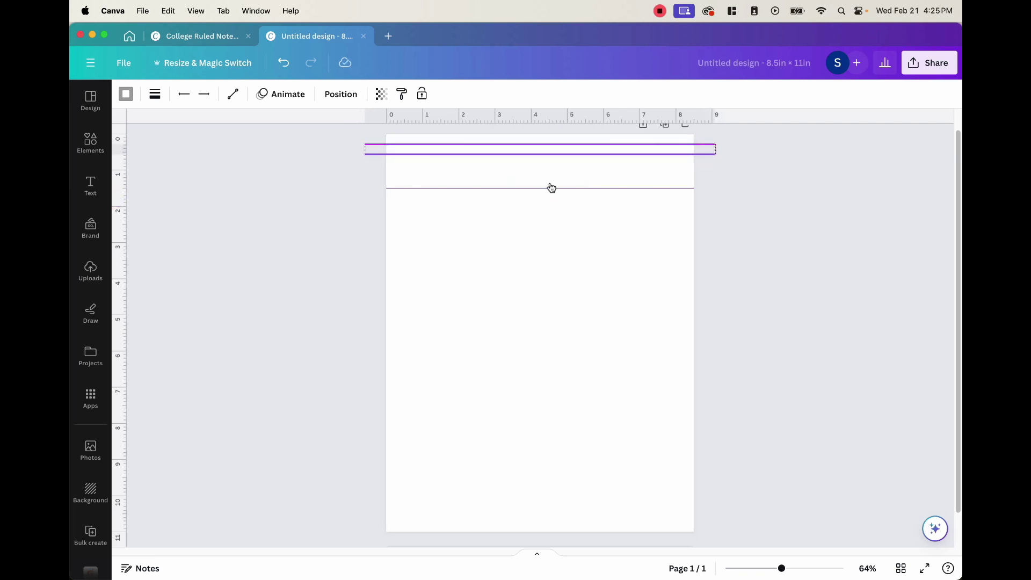
{"action": "left_click", "coordinate": [720, 206]}
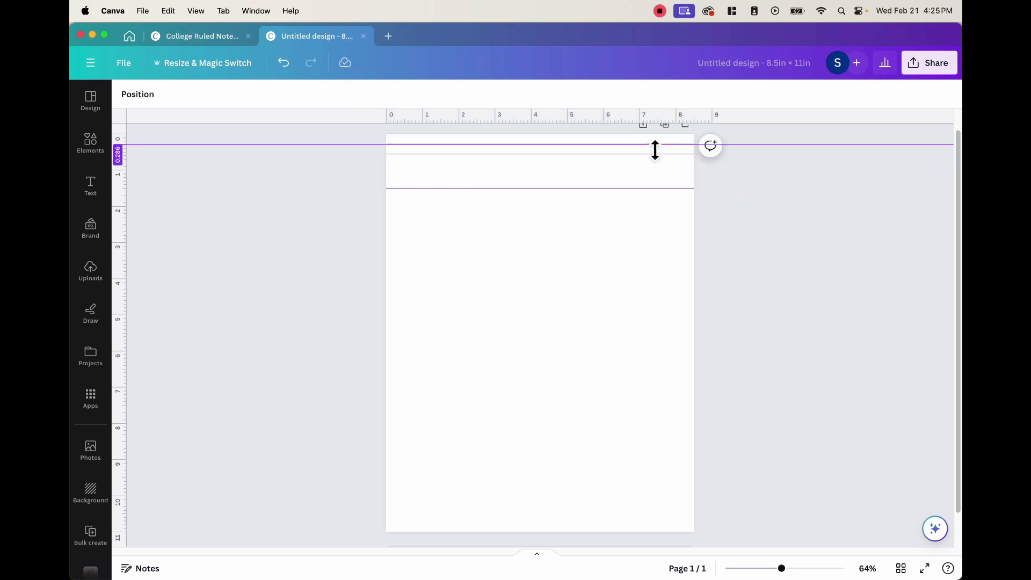
{"action": "left_click_drag", "start_coordinate": [655, 143], "coordinate": [654, 123]}
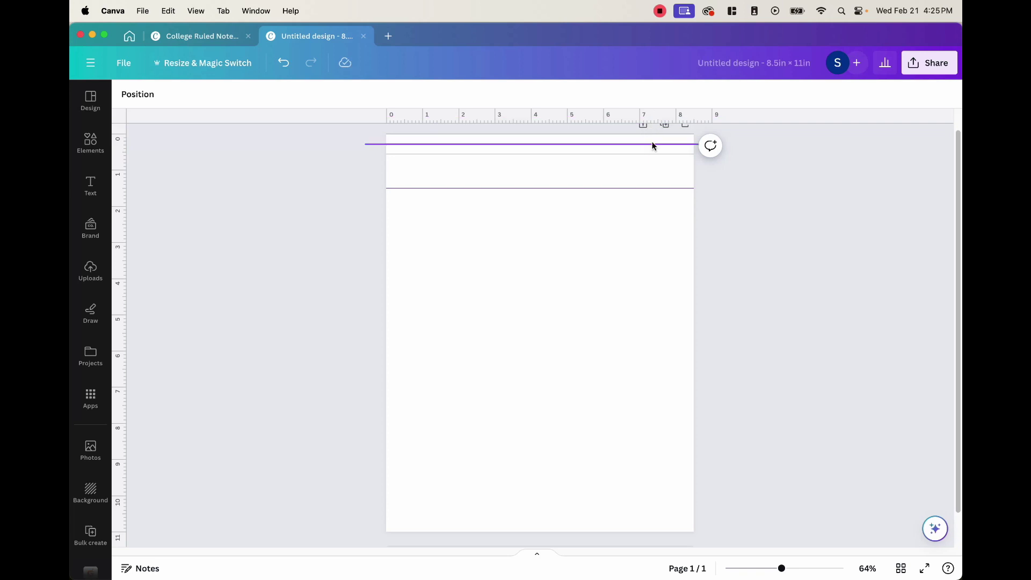
- Select the evenly spaced lines at the top and duplicate them in growing sets to continue the ruling down the page
{"action": "left_click", "coordinate": [653, 146]}
{"action": "left_click", "coordinate": [382, 174]}
{"action": "left_click", "coordinate": [353, 177]}
{"action": "left_click", "coordinate": [403, 170]}
{"action": "left_click_drag", "start_coordinate": [410, 170], "coordinate": [410, 132]}
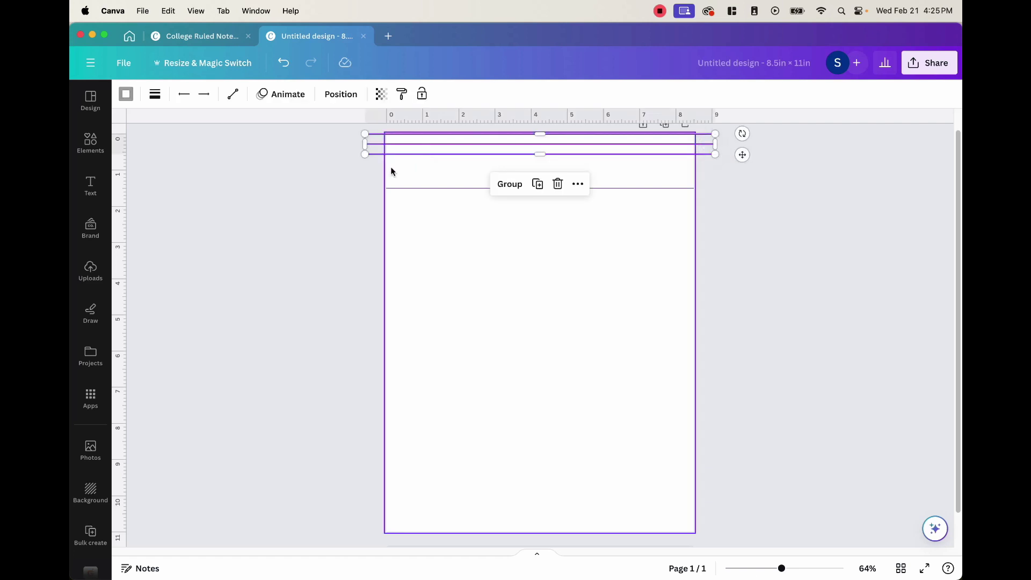
{"action": "left_click", "coordinate": [366, 186]}
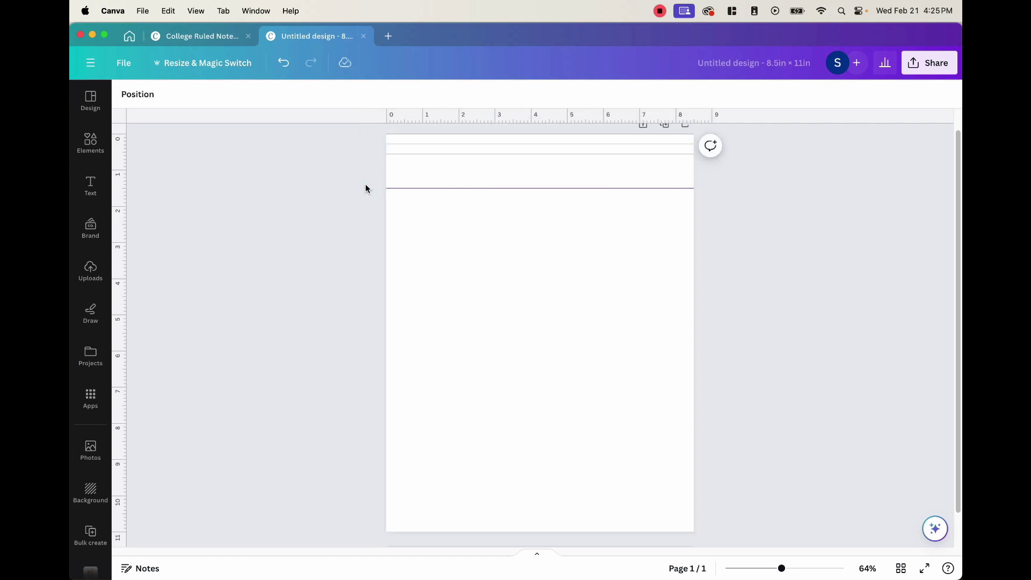
{"action": "left_click", "coordinate": [469, 168]}
{"action": "left_click_drag", "start_coordinate": [714, 176], "coordinate": [671, 132]}
{"action": "key", "text": "super+d"}
{"action": "left_click_drag", "start_coordinate": [684, 172], "coordinate": [677, 132]}
{"action": "key", "text": "super+d"}
{"action": "left_click_drag", "start_coordinate": [612, 200], "coordinate": [580, 388]}
{"action": "left_click", "coordinate": [754, 395]}
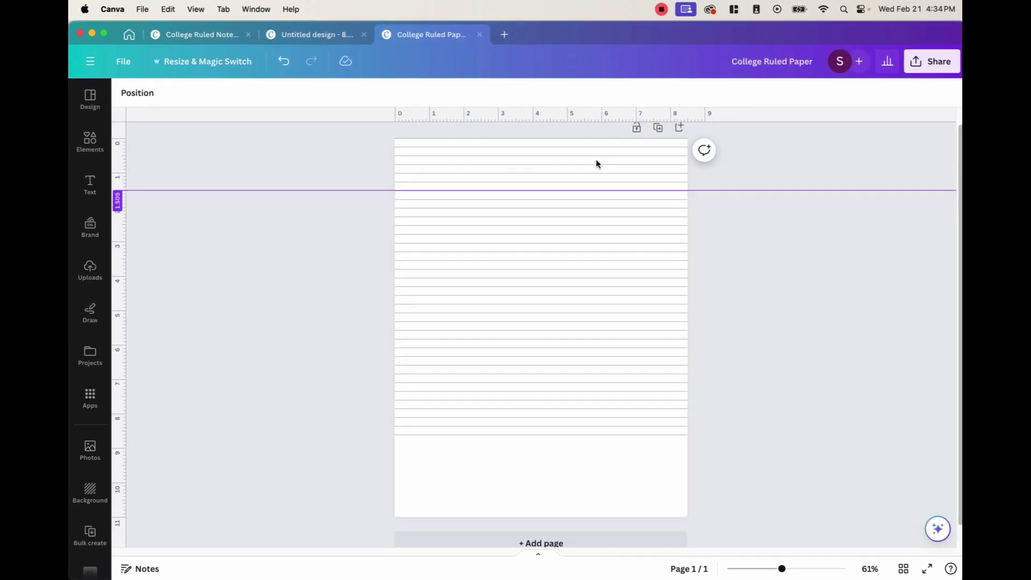
- Select all the ruled lines and even out their spacing and alignment with Tidy up
{"action": "left_click", "coordinate": [587, 468]}
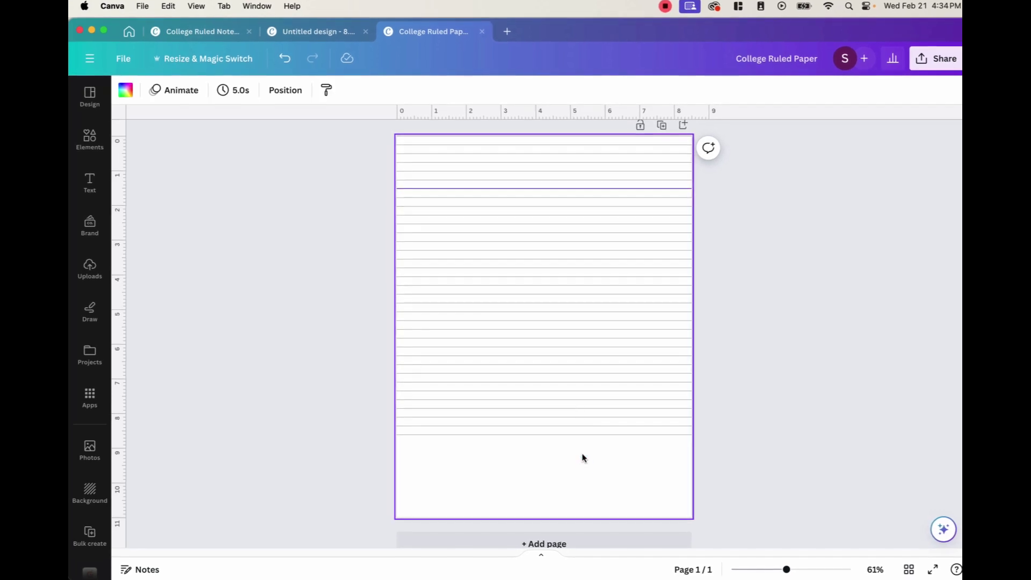
{"action": "left_click_drag", "start_coordinate": [586, 468], "coordinate": [566, 128]}
{"action": "left_click", "coordinate": [346, 87]}
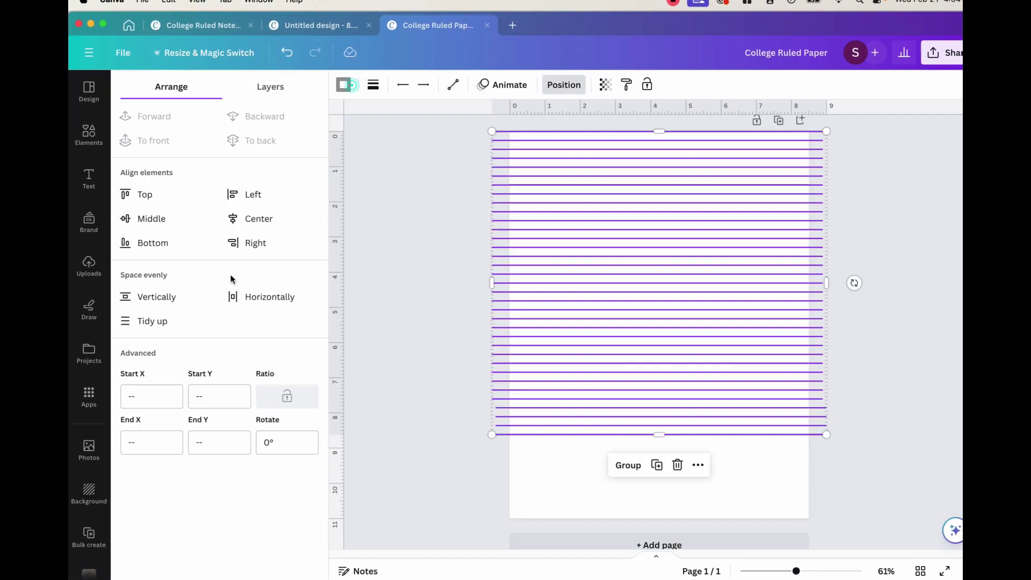
{"action": "left_click", "coordinate": [161, 321]}
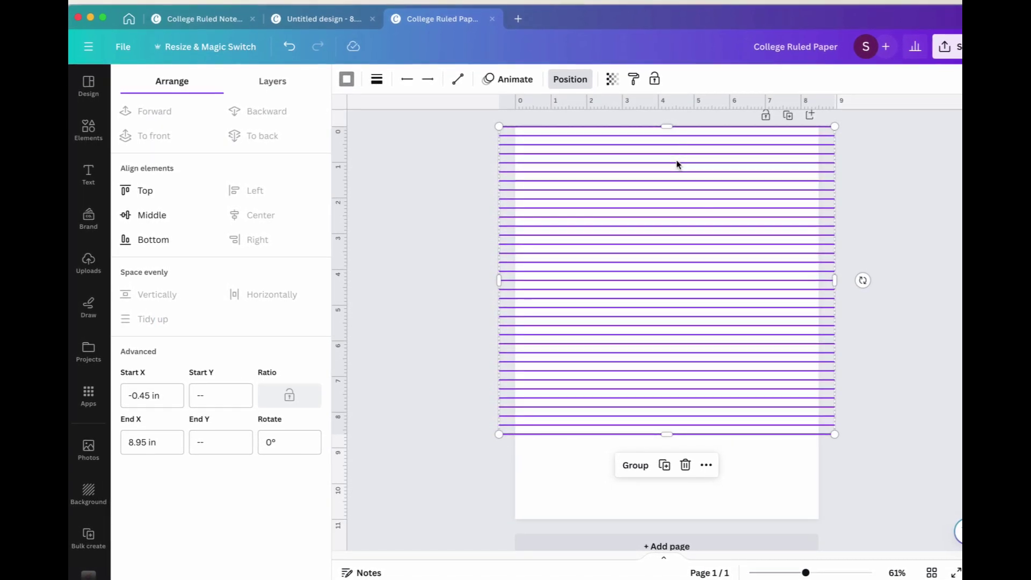
- Move the whole set of ruled lines down so the first line sits on the guide at about 1.5 in
{"action": "left_click_drag", "start_coordinate": [678, 165], "coordinate": [684, 209]}
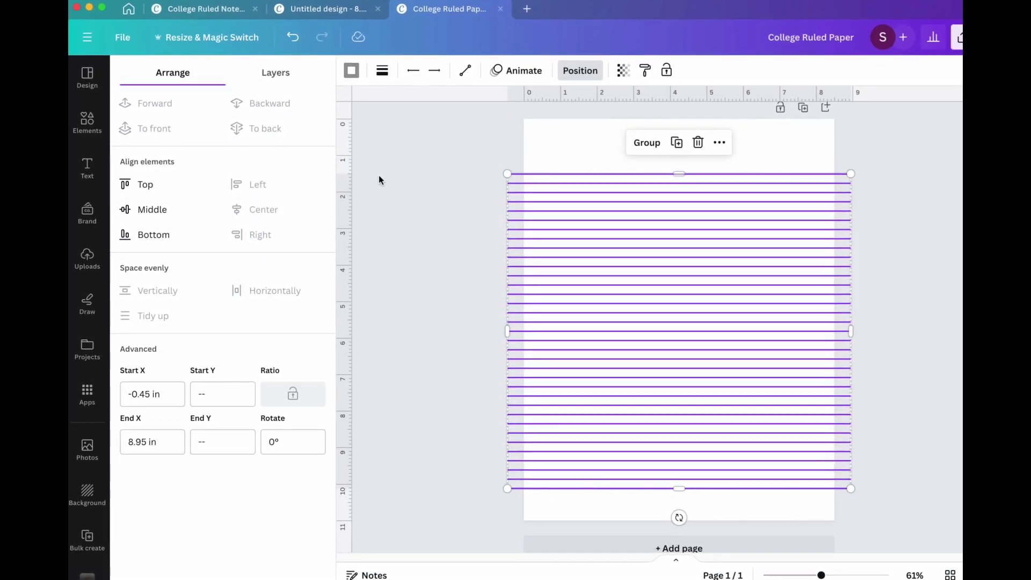
{"action": "mouse_move", "coordinate": [663, 227]}
{"action": "left_mouse_down"}
{"action": "mouse_move", "coordinate": [663, 239]}
{"action": "mouse_move", "coordinate": [668, 223]}
{"action": "left_mouse_up"}
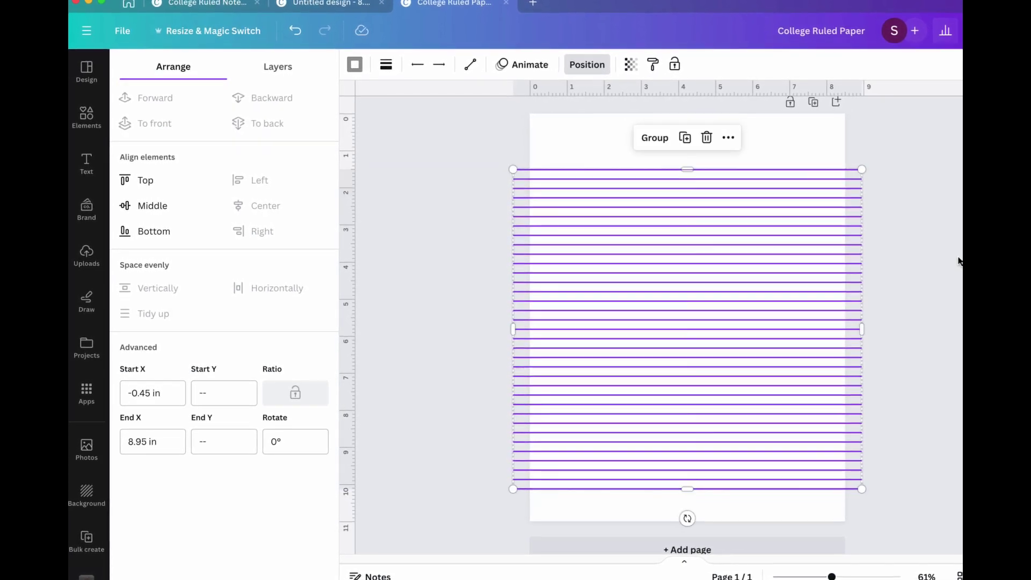
{"action": "left_click", "coordinate": [959, 258]}
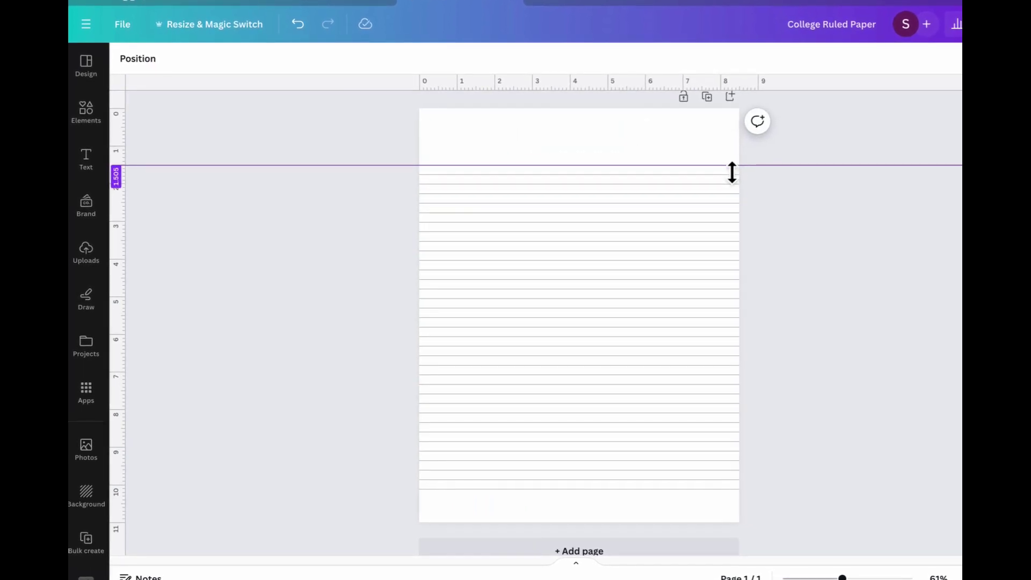
- Remove the horizontal guide above the ruling and place a vertical guide about 1.5 in from the page's left edge
{"action": "left_click_drag", "start_coordinate": [732, 172], "coordinate": [737, 83]}
{"action": "left_click", "coordinate": [924, 189]}
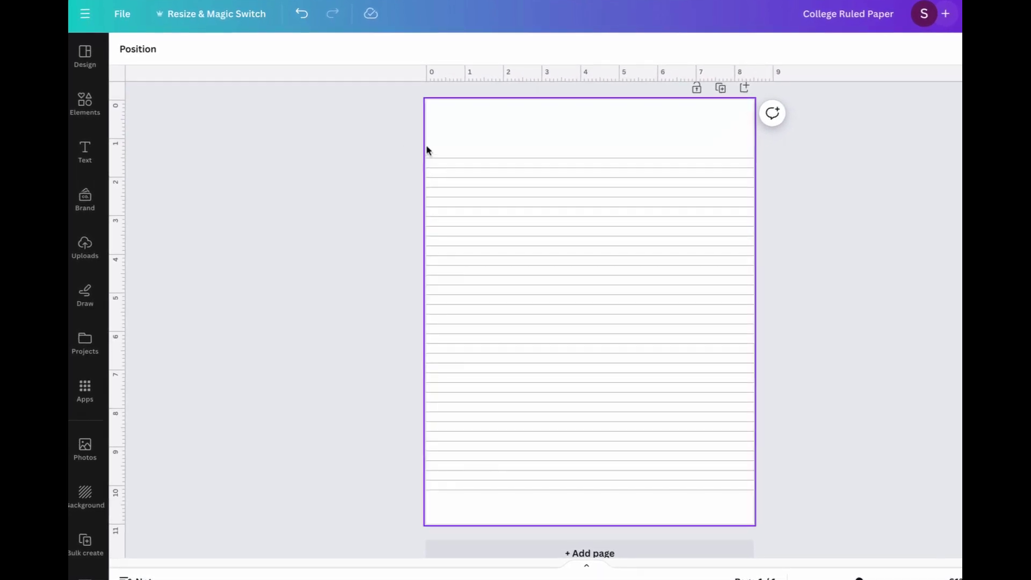
{"action": "left_click_drag", "start_coordinate": [483, 76], "coordinate": [498, 530]}
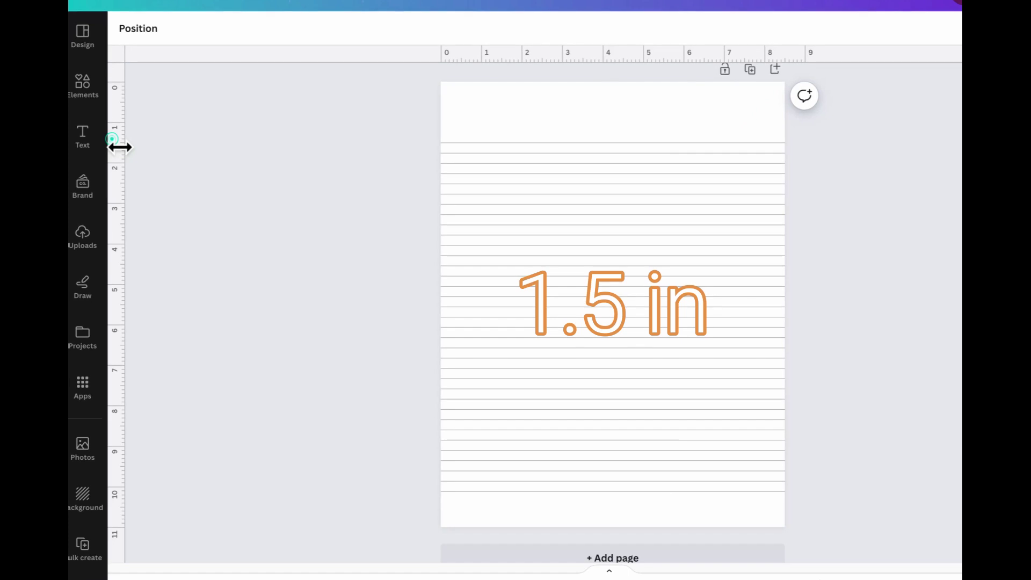
{"action": "left_click_drag", "start_coordinate": [120, 147], "coordinate": [519, 134]}
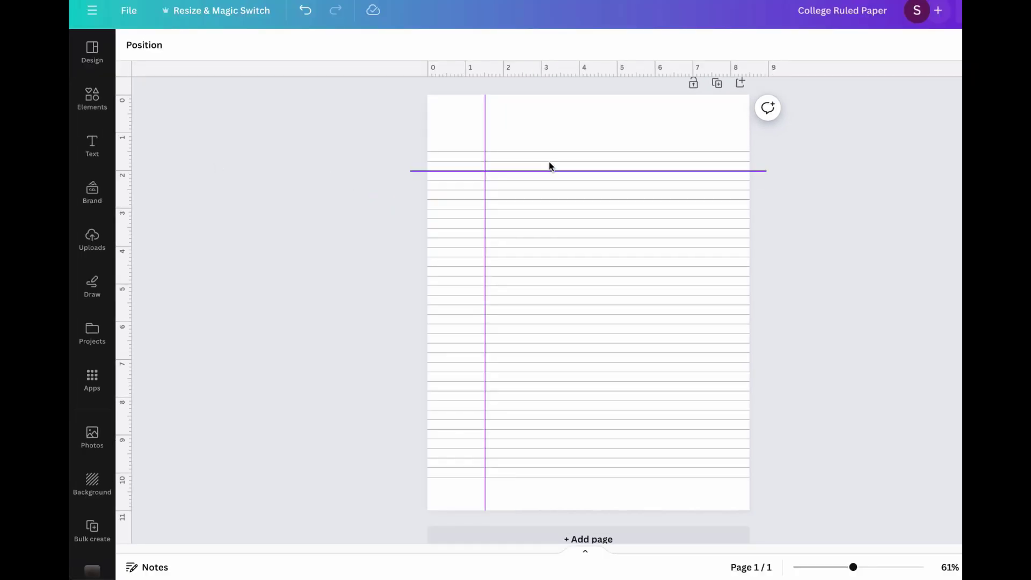
- Duplicate the top ruled line, rotate the copy vertical, align it with the 1.5 in guide and stretch it over the full page height
{"action": "left_click_drag", "start_coordinate": [552, 161], "coordinate": [557, 152]}
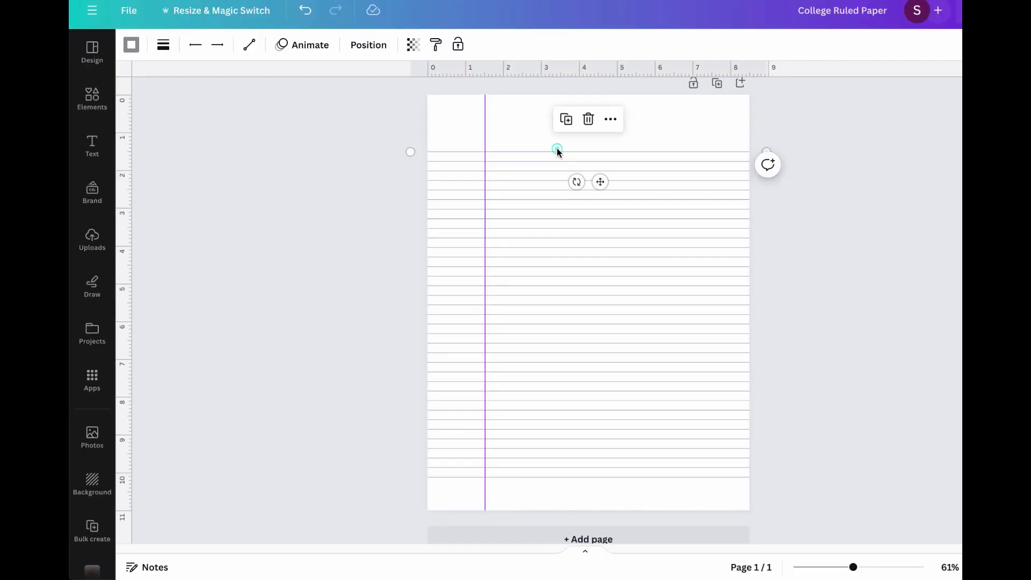
{"action": "left_click", "coordinate": [570, 120]}
{"action": "left_click_drag", "start_coordinate": [583, 189], "coordinate": [668, 175]}
{"action": "left_click_drag", "start_coordinate": [624, 145], "coordinate": [514, 199]}
{"action": "scroll", "coordinate": [481, 108], "scroll_direction": "up", "scroll_amount": 1}
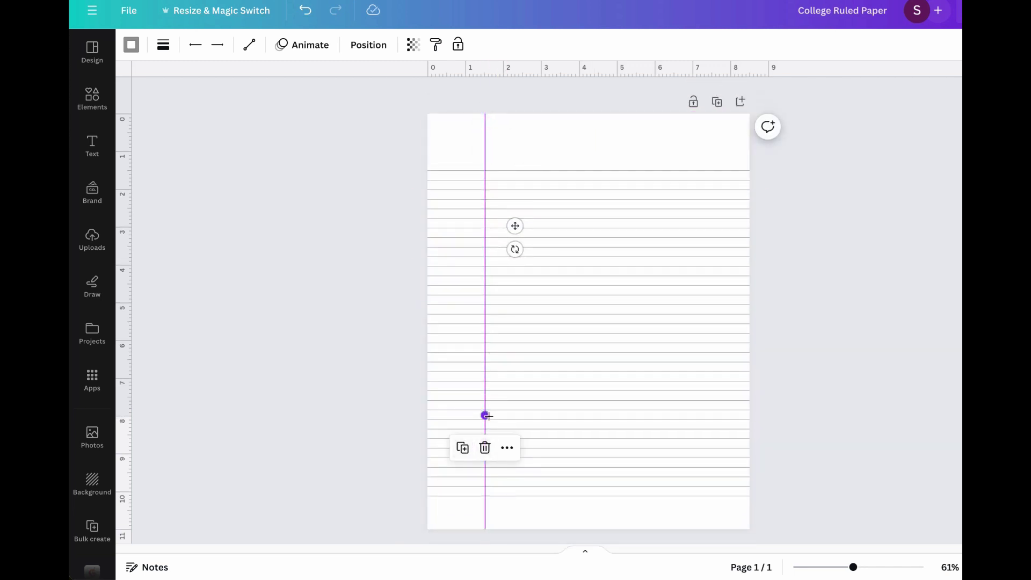
{"action": "left_click_drag", "start_coordinate": [485, 415], "coordinate": [489, 542]}
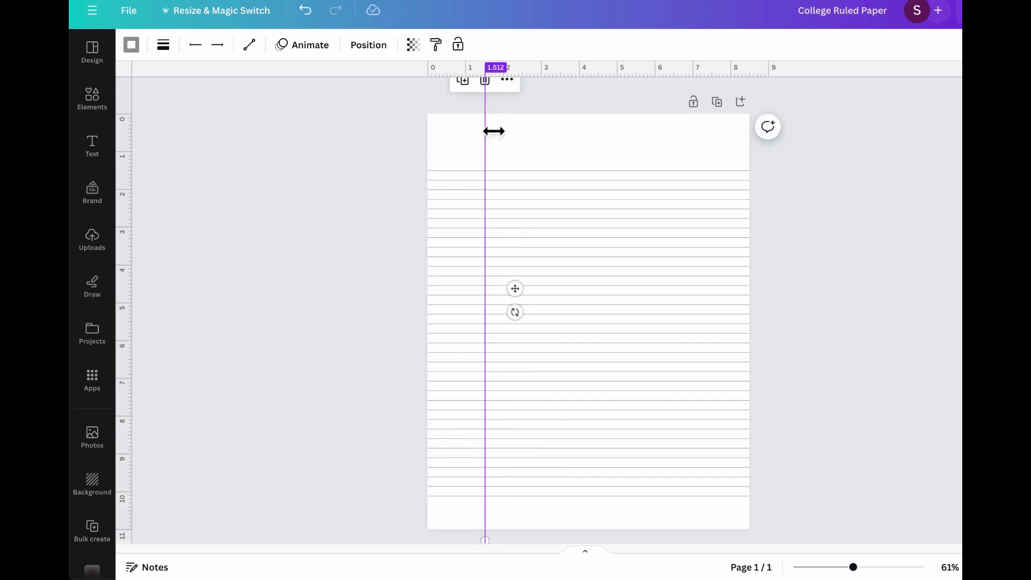
- Remove the vertical guide and recolor the vertical margin line black (#000000)
{"action": "left_click", "coordinate": [416, 154]}
{"action": "left_click_drag", "start_coordinate": [490, 140], "coordinate": [132, 143]}
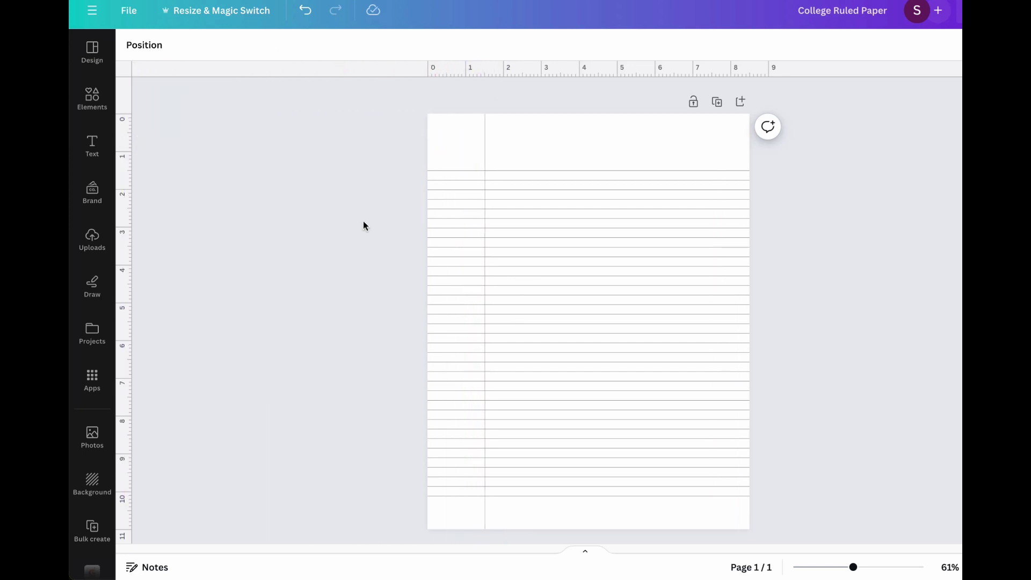
{"action": "left_click", "coordinate": [488, 136]}
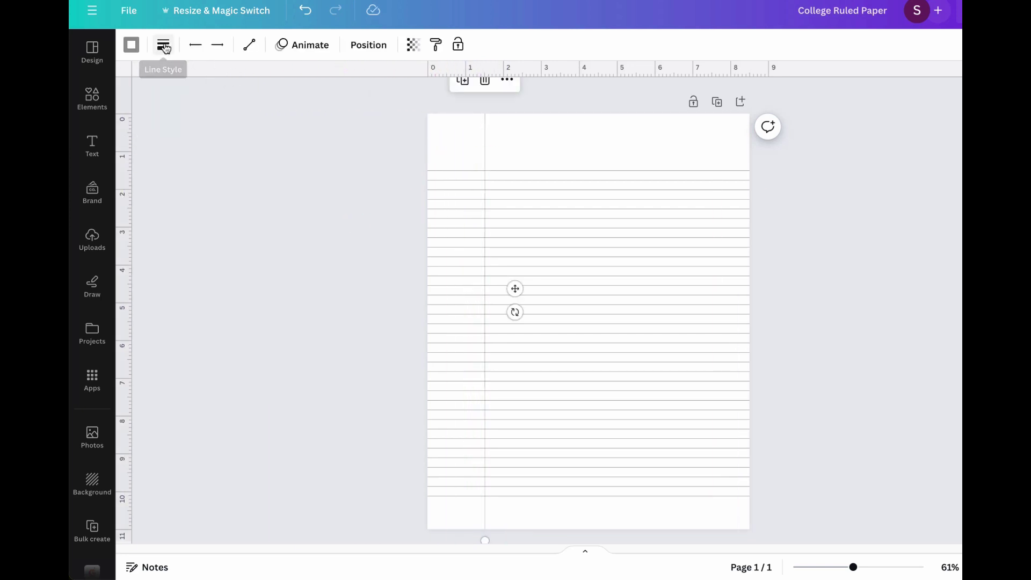
{"action": "left_click", "coordinate": [132, 46]}
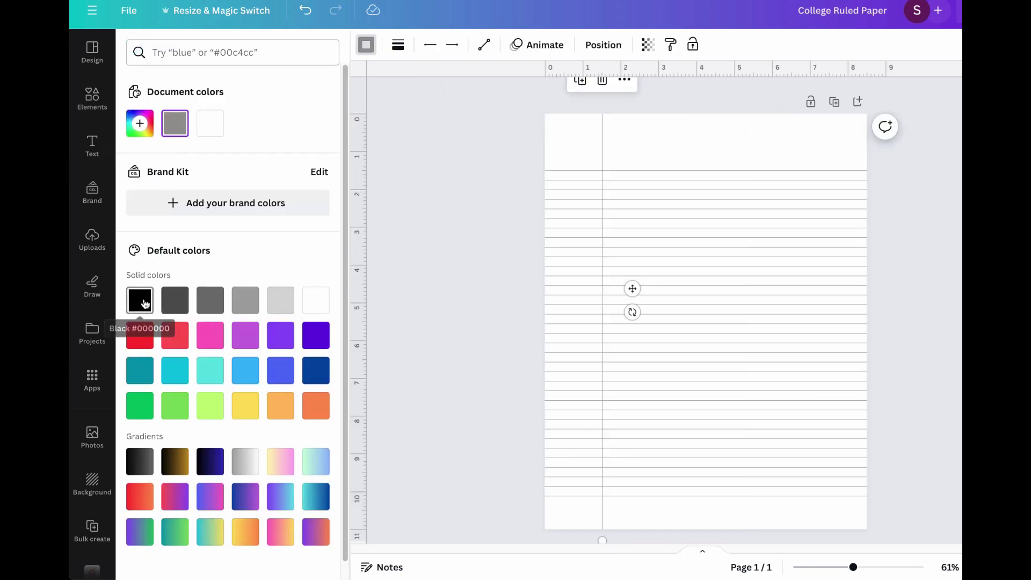
{"action": "left_click", "coordinate": [445, 195]}
{"action": "left_click", "coordinate": [887, 348]}
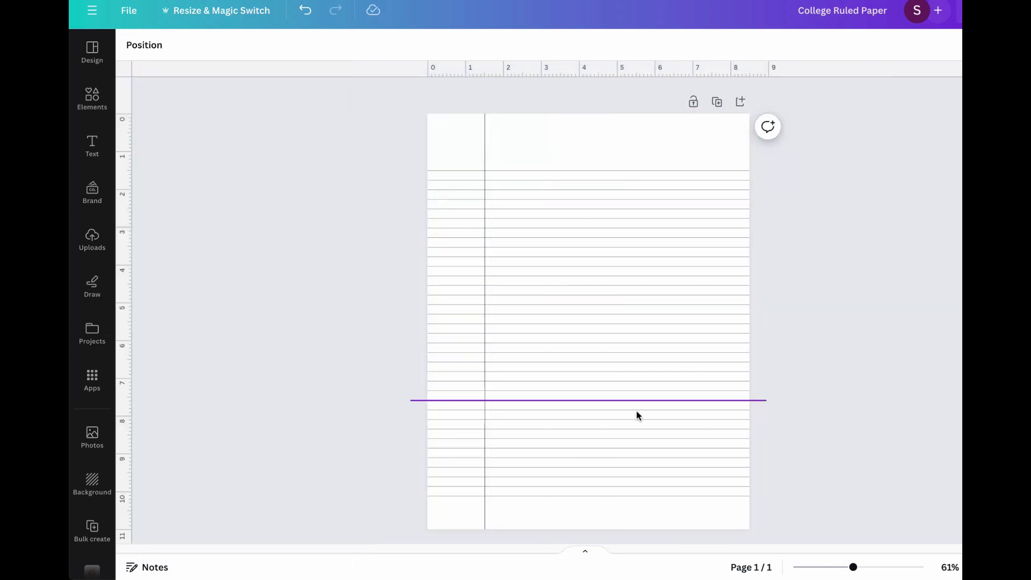
{"action": "left_click_drag", "start_coordinate": [650, 157], "coordinate": [557, 257]}
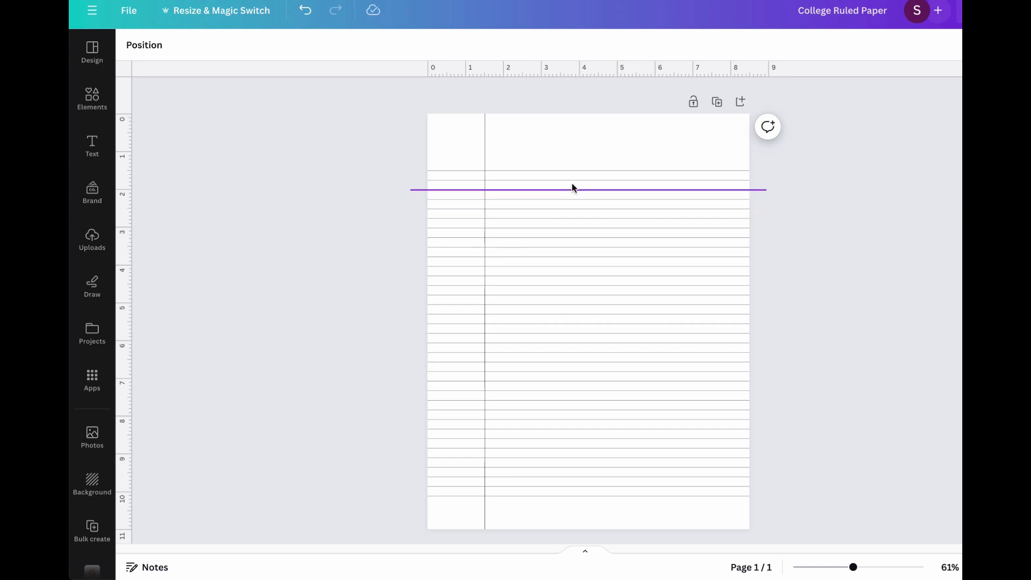
{"action": "left_click_drag", "start_coordinate": [573, 188], "coordinate": [590, 378]}
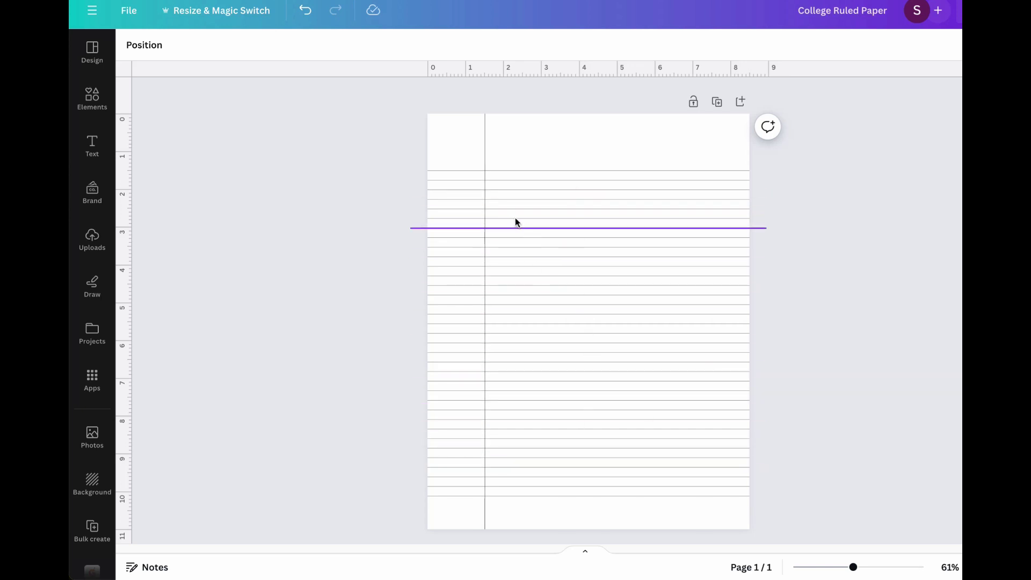
{"action": "left_click_drag", "start_coordinate": [546, 288], "coordinate": [630, 341]}
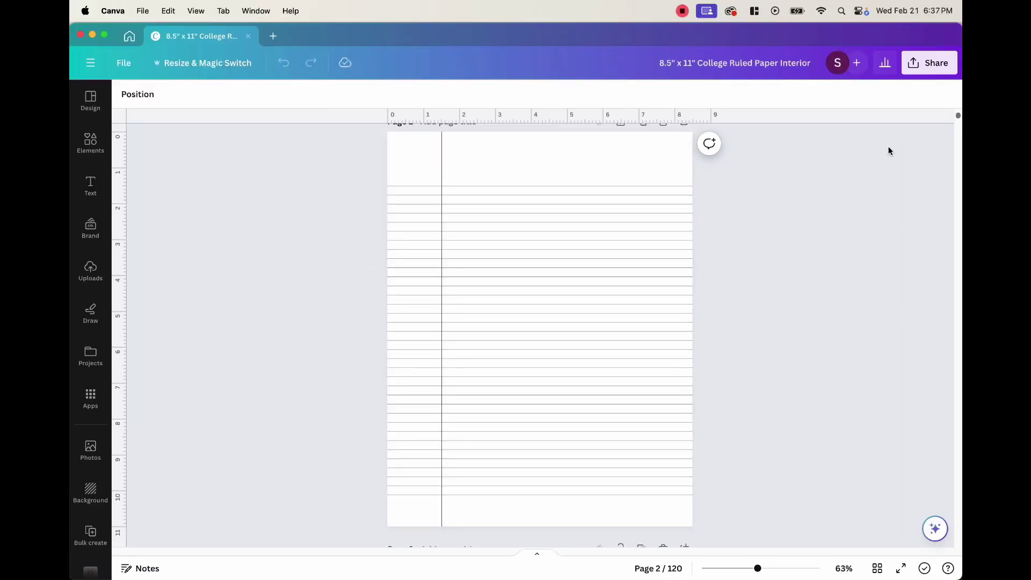
- Look through the 120-page ruled interior and show its pages as a grid
{"action": "left_click_drag", "start_coordinate": [958, 118], "coordinate": [956, 149]}
{"action": "left_click", "coordinate": [877, 568]}
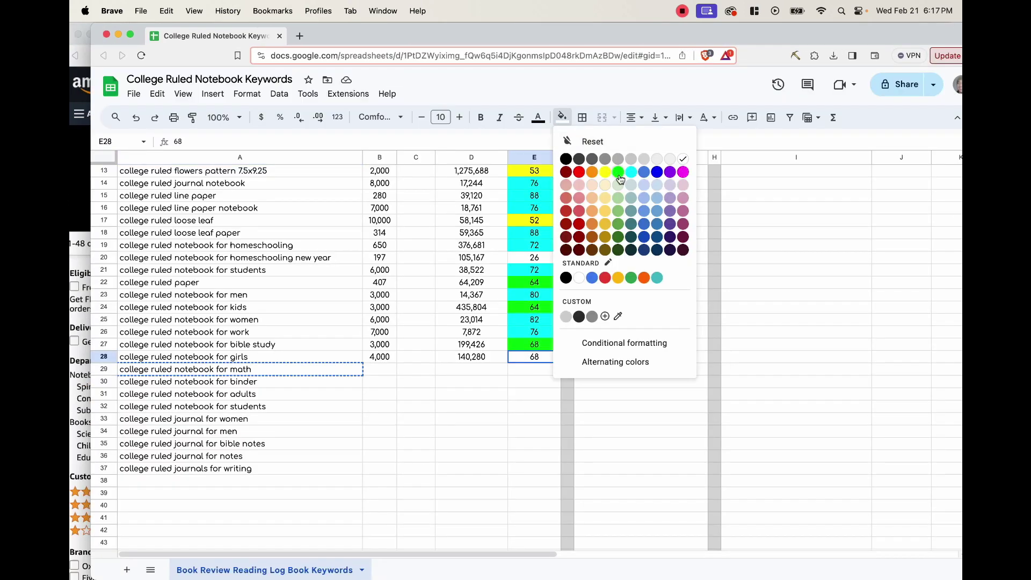
- Switch to Amazon and view the results for the keyword "college ruled notebook for math" from the keyword sheet
{"action": "left_click", "coordinate": [618, 172]}
{"action": "scroll", "coordinate": [281, 341], "scroll_direction": "up", "scroll_amount": 4}
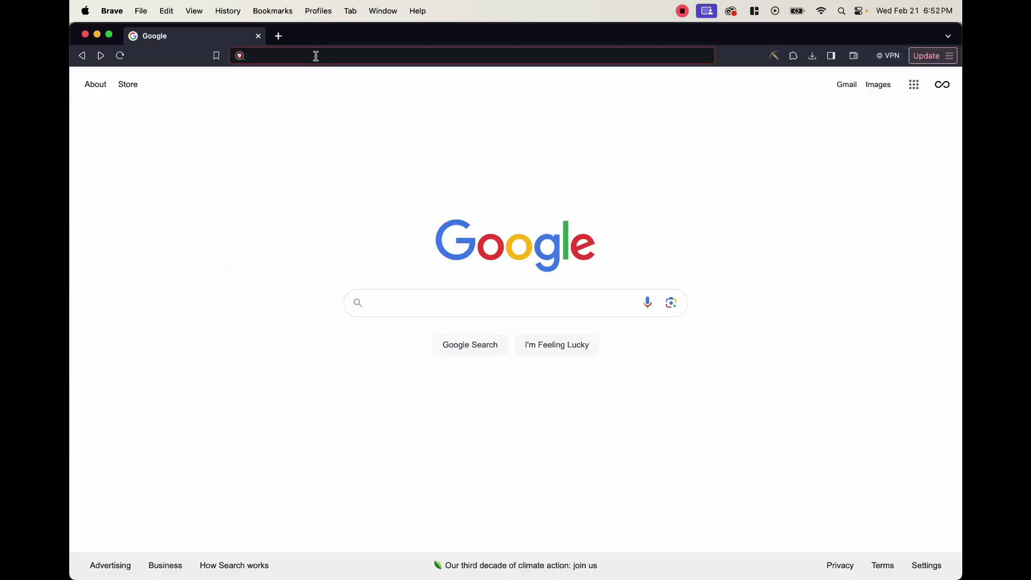
- Open the website jeffsetlife.gumroad.com in the browser
{"action": "left_click", "coordinate": [316, 56]}
{"action": "type", "text": "jeffsetl"}
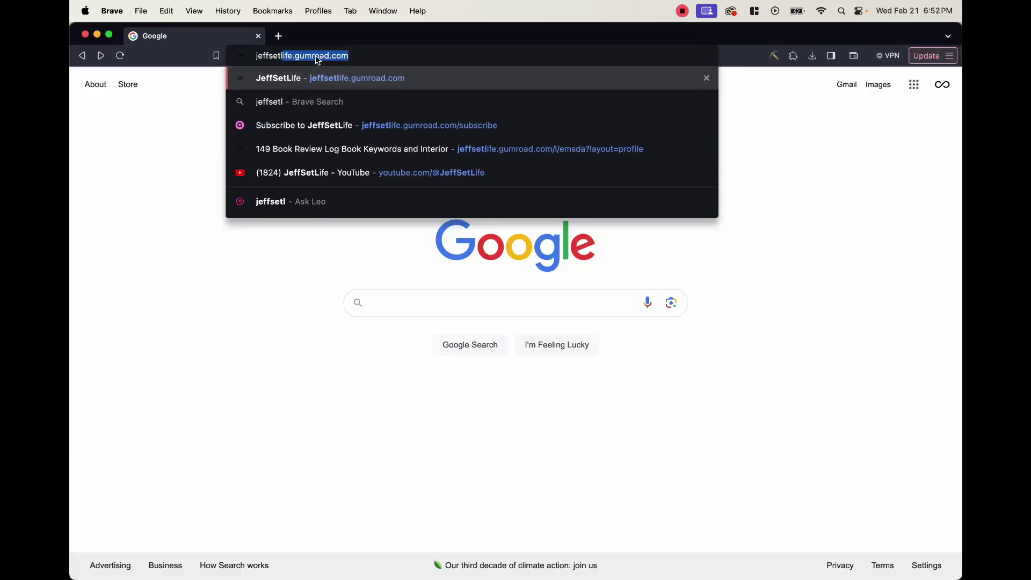
{"action": "type", "text": "ife.gum"}
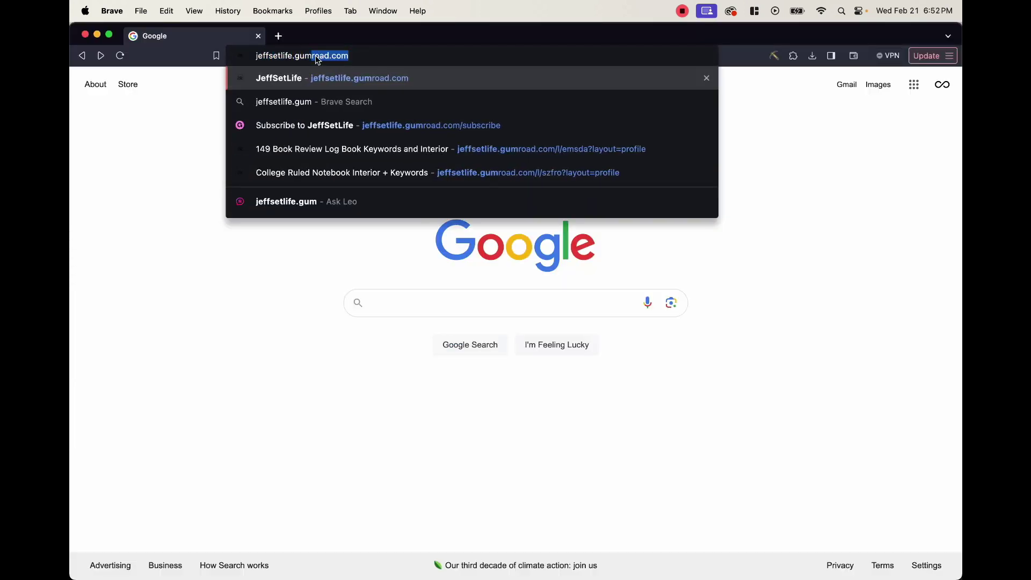
{"action": "type", "text": "road.com"}
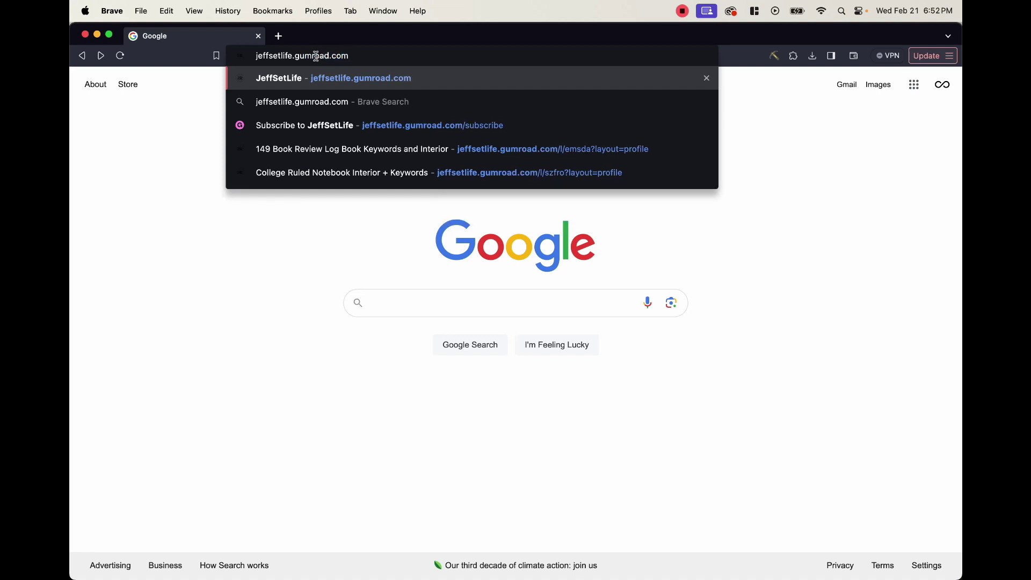
{"action": "left_click", "coordinate": [433, 80]}
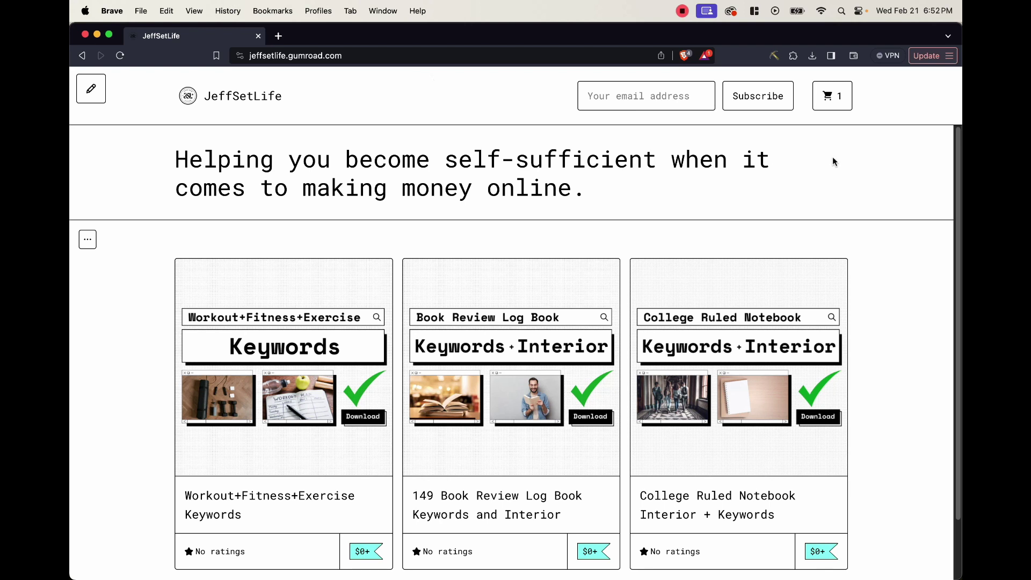
- Open the College Ruled Notebook Interior + Keywords product and go to its description and price section
{"action": "left_click_drag", "start_coordinate": [958, 152], "coordinate": [961, 217]}
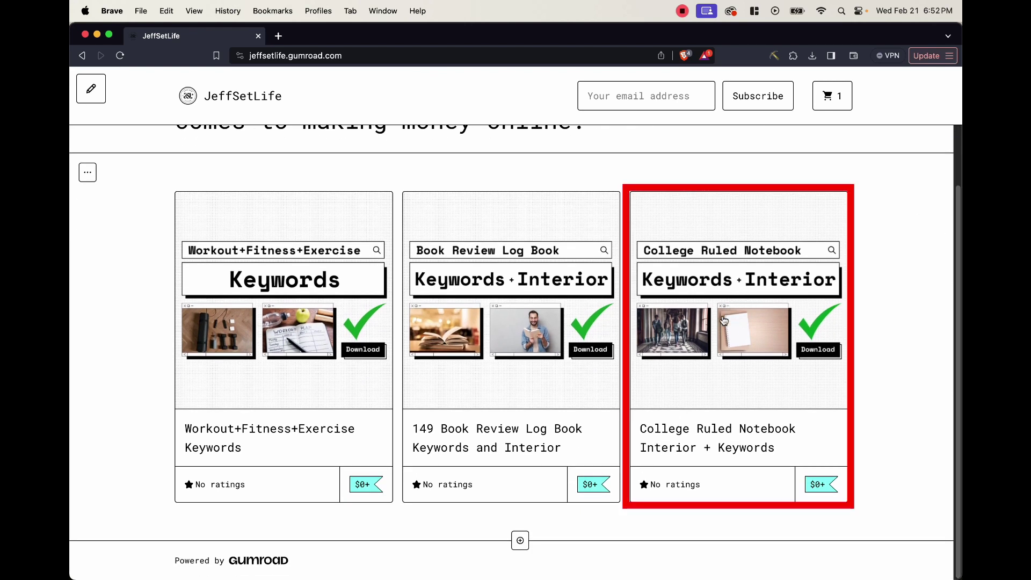
{"action": "left_click", "coordinate": [748, 348]}
{"action": "scroll", "coordinate": [957, 165], "scroll_direction": "down", "scroll_amount": 5}
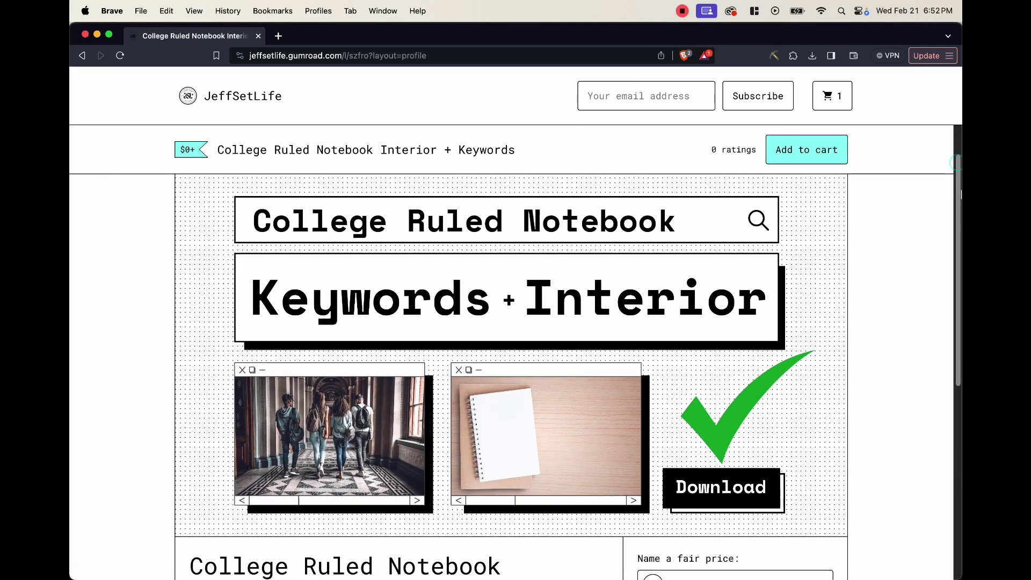
{"action": "left_click_drag", "start_coordinate": [961, 243], "coordinate": [958, 373]}
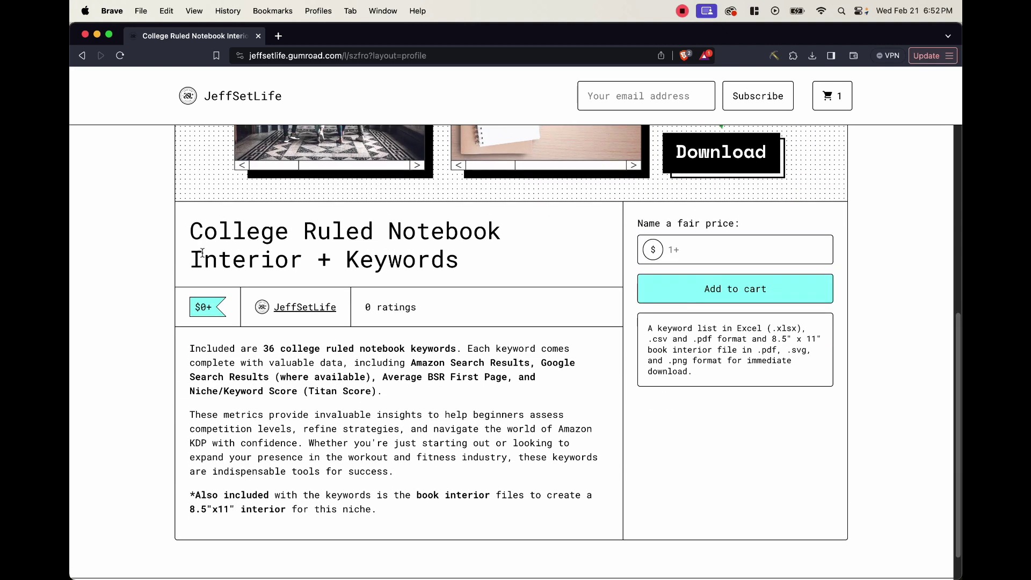
- Review the product description for the included keywords, the interior files and the download formats
{"action": "left_click_drag", "start_coordinate": [277, 353], "coordinate": [392, 389]}
{"action": "left_click", "coordinate": [393, 389]}
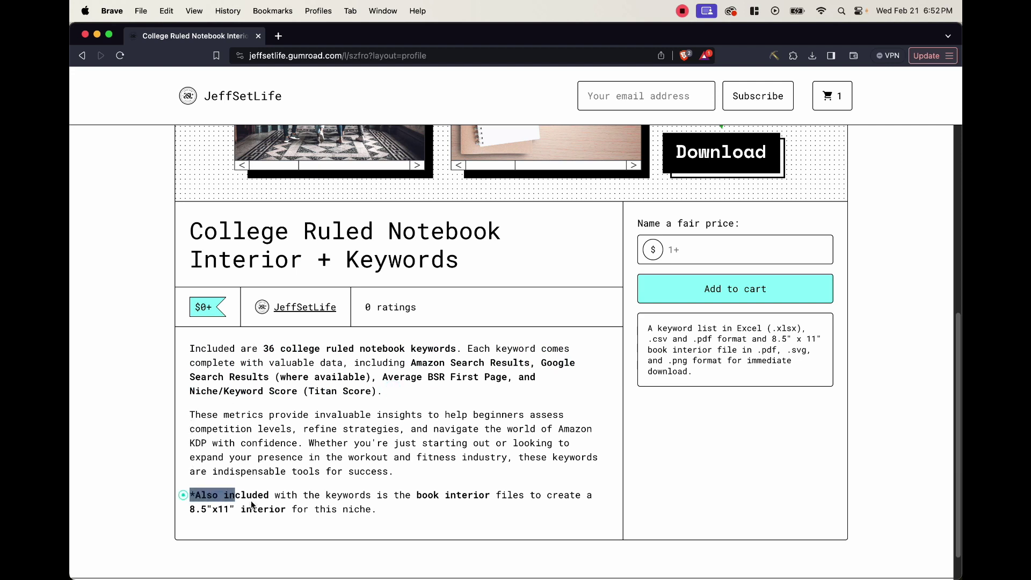
{"action": "left_click_drag", "start_coordinate": [262, 502], "coordinate": [405, 516]}
{"action": "left_click", "coordinate": [405, 514]}
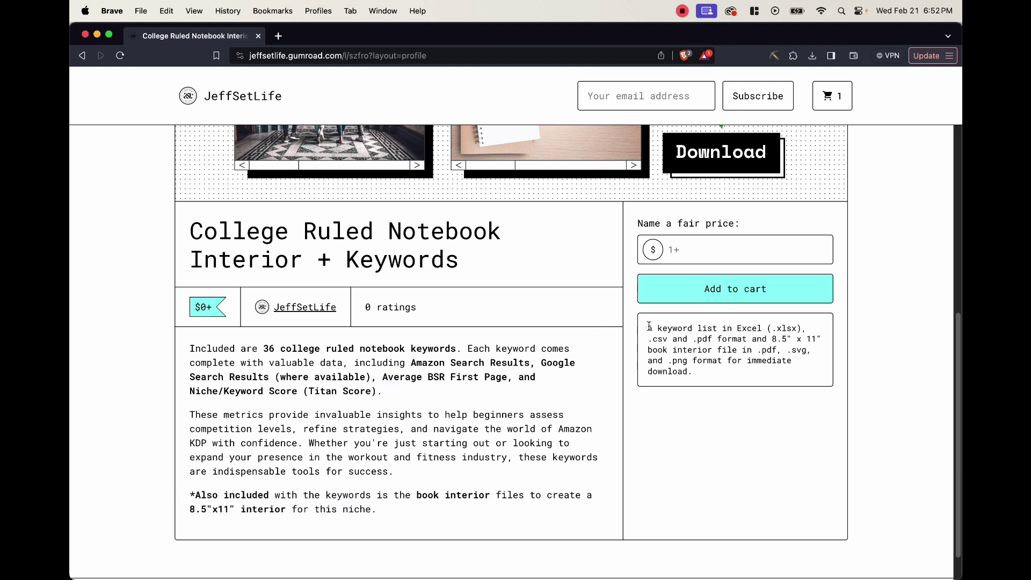
{"action": "left_click_drag", "start_coordinate": [650, 326], "coordinate": [711, 374]}
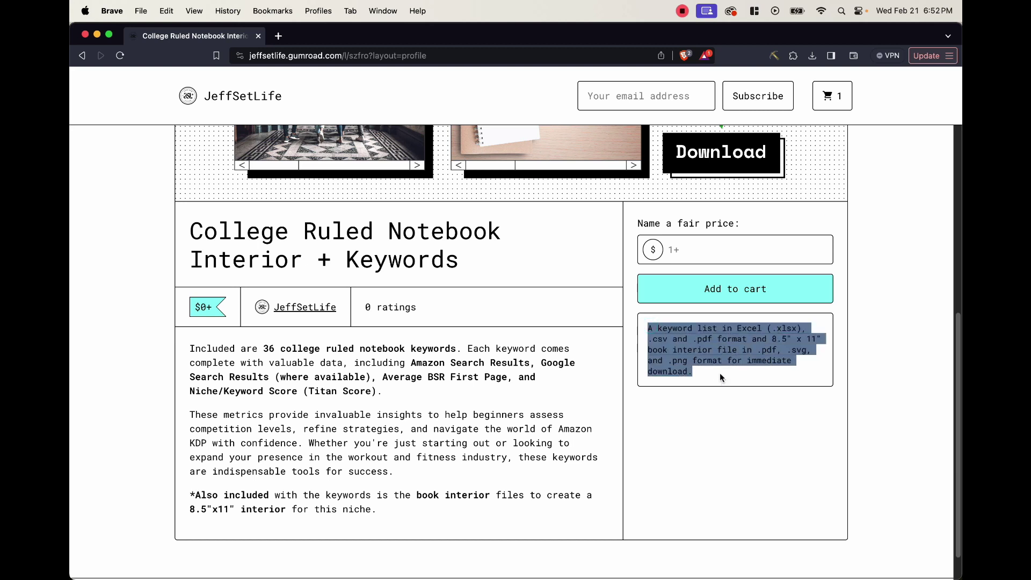
{"action": "left_click", "coordinate": [714, 375]}
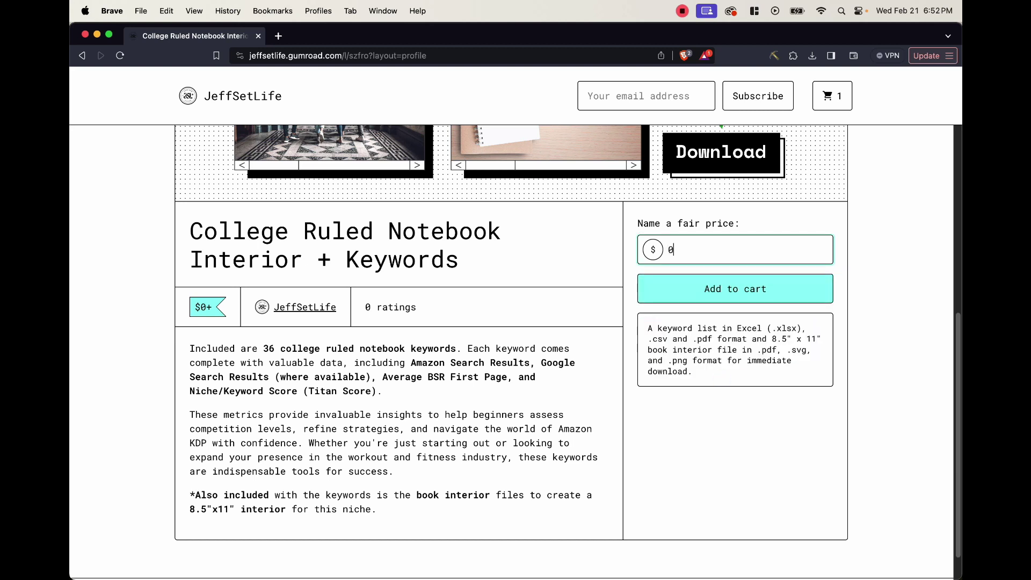
- Try 0 as the fair price for the interior and keywords download
{"action": "type", "text": "1+"}
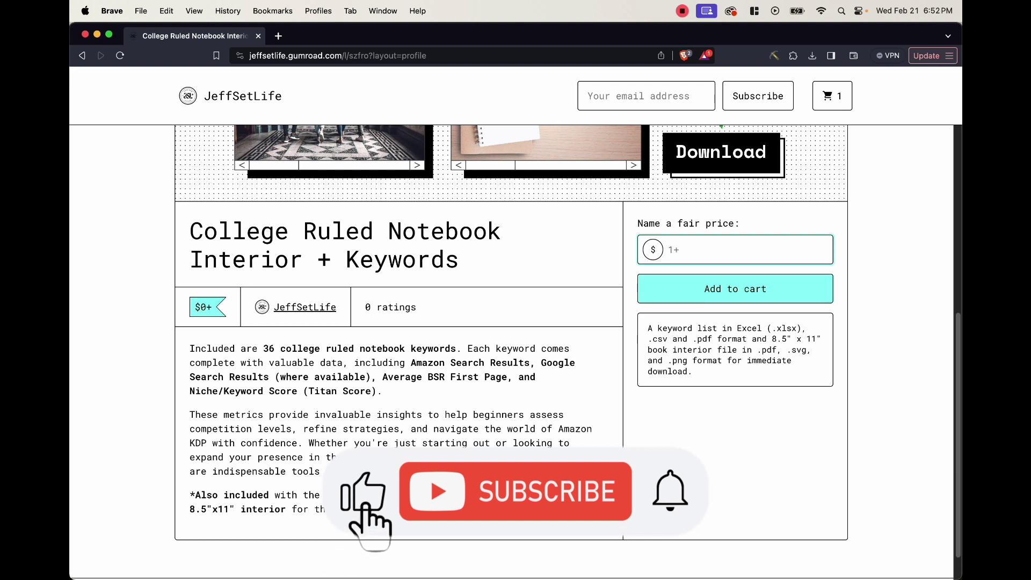